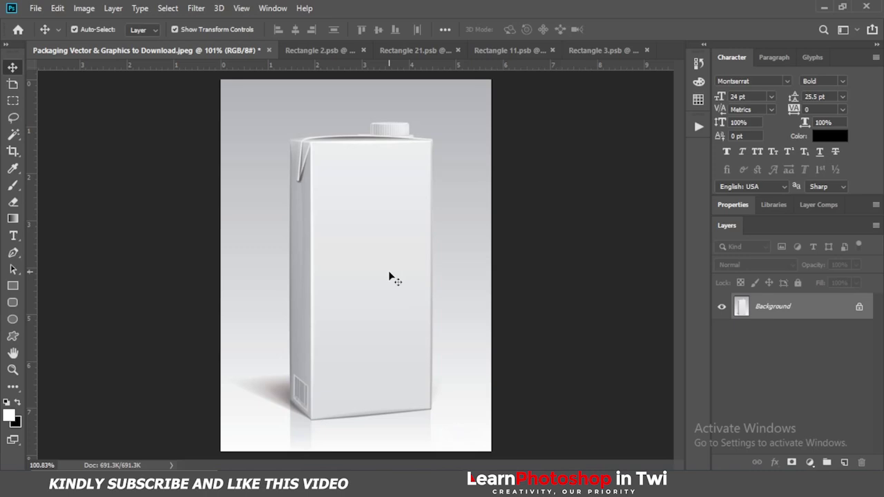
Activate the Pen tool and keep it in Shape mode with a white fill and no stroke.
scroll(388, 276, "down", 2)
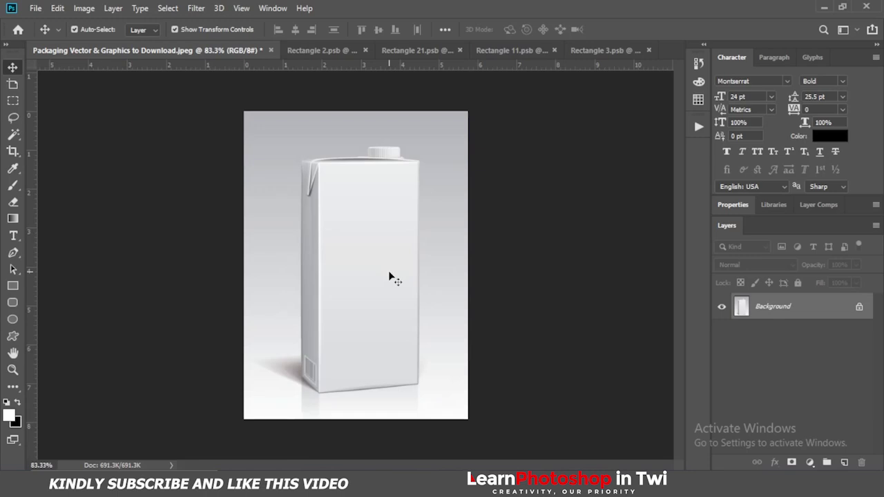
left_click(13, 254)
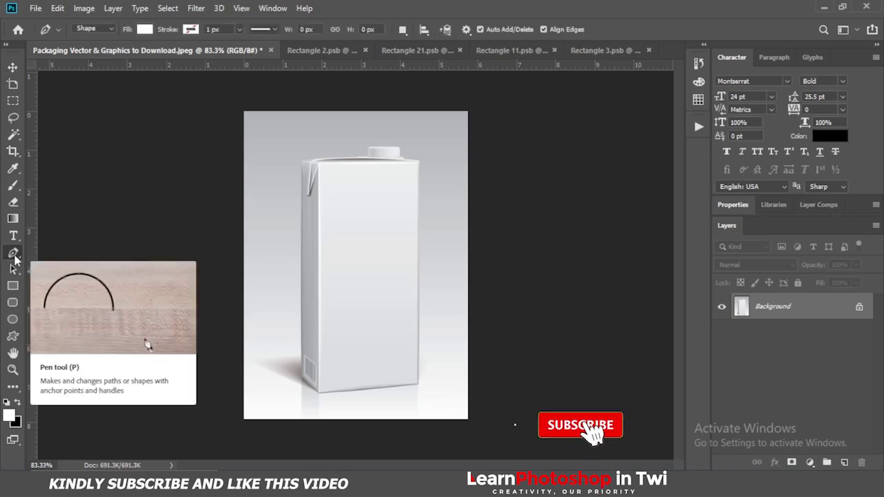
left_click(111, 28)
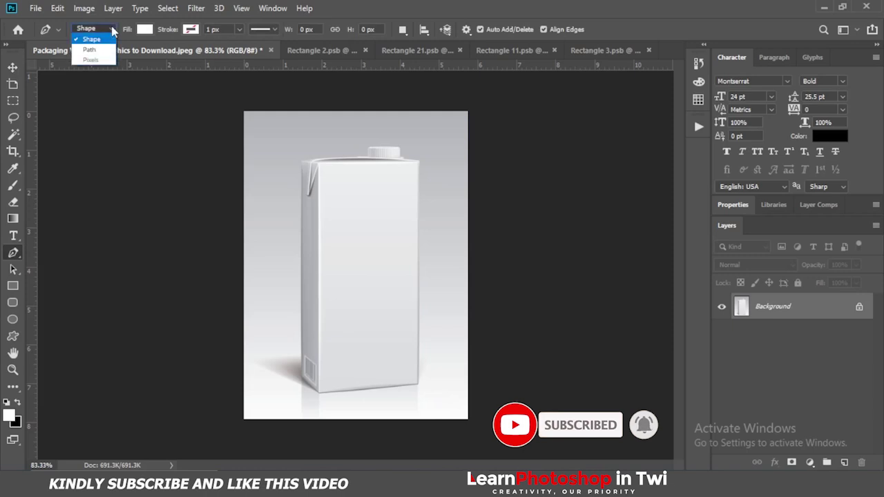
left_click(95, 49)
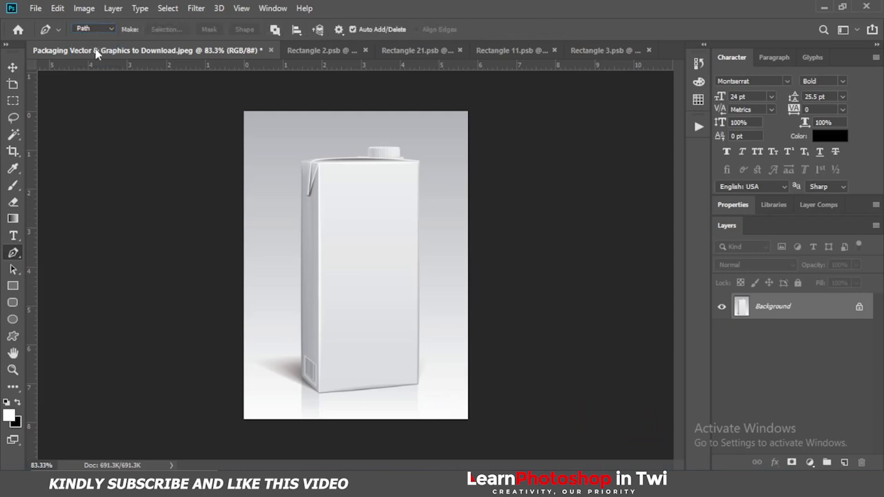
left_click(103, 29)
left_click(95, 38)
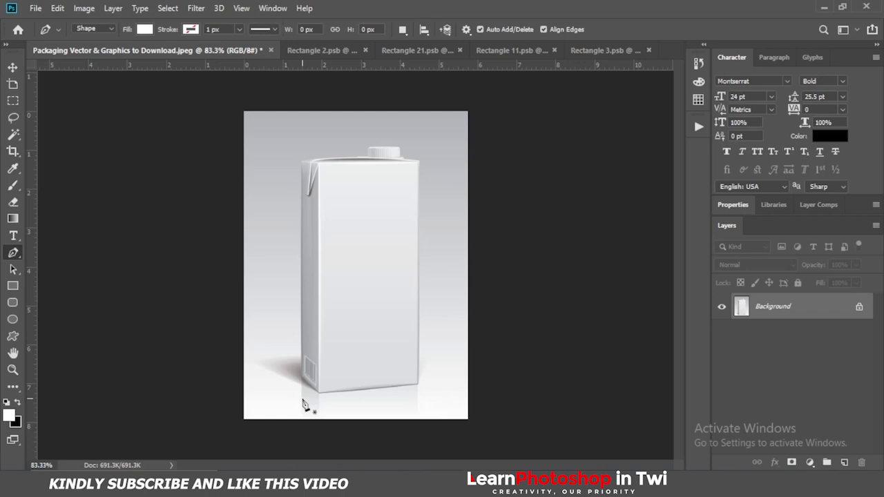
Start a Pen shape at the carton's lower-left corner and run its first edge up to the upper-left corner.
scroll(304, 404, "up", 5)
scroll(303, 404, "down", 3)
scroll(304, 404, "up", 1)
scroll(304, 404, "up", 5)
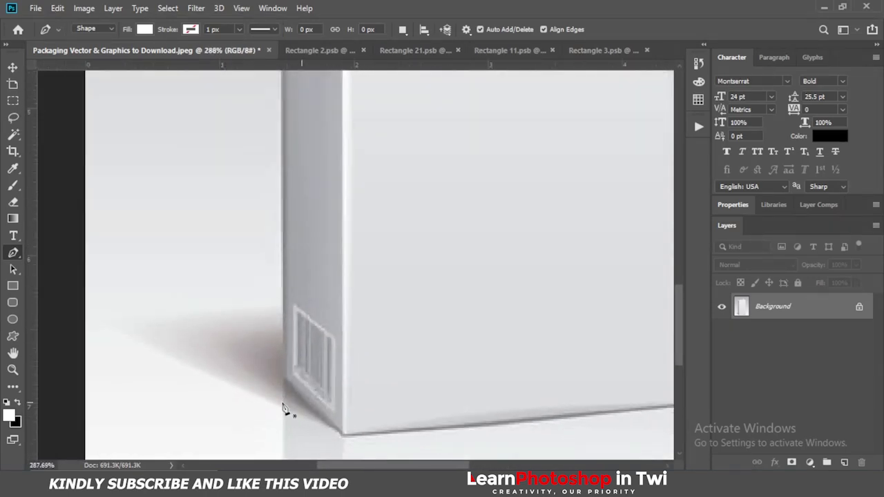
scroll(284, 409, "down", 6)
scroll(285, 408, "up", 2)
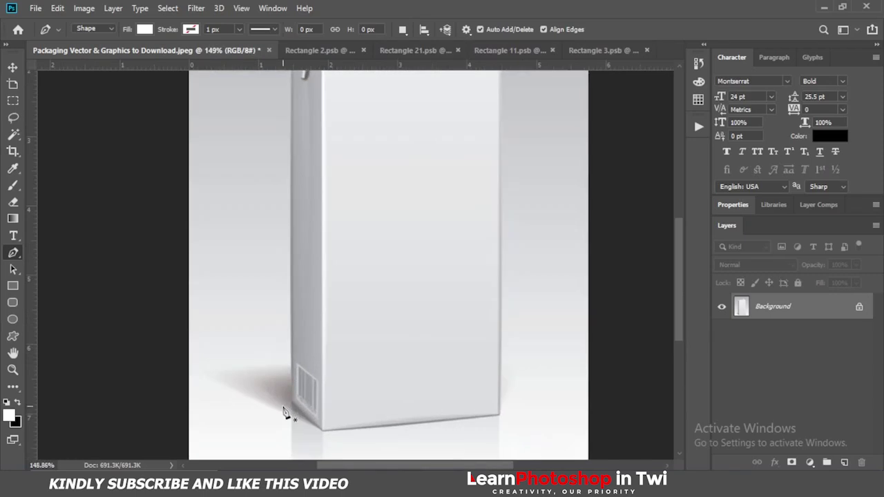
scroll(284, 412, "up", 5)
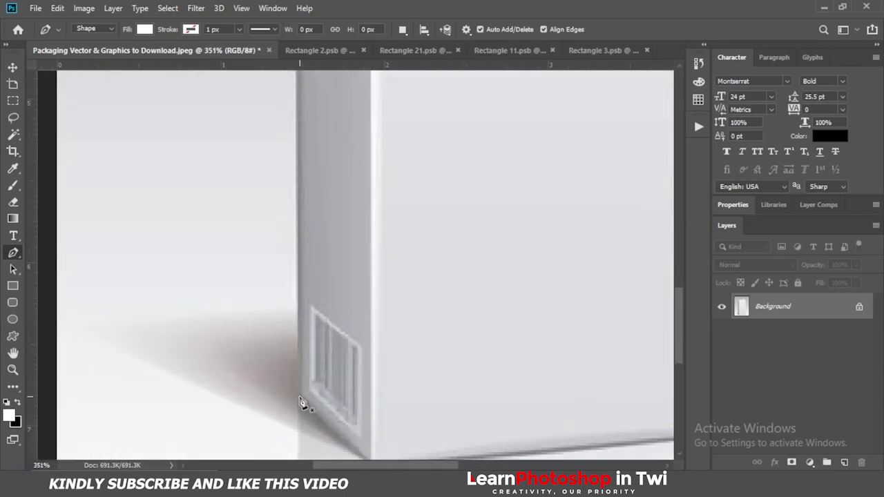
left_click(300, 399)
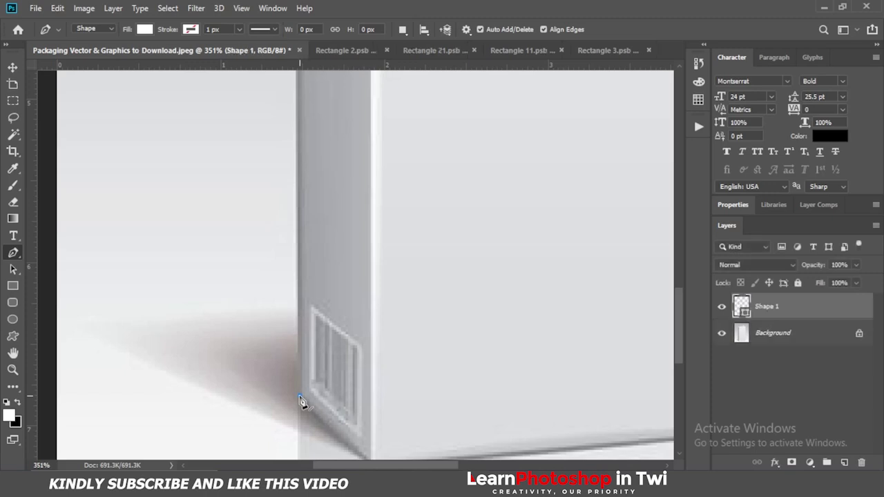
left_click_drag(681, 351, 684, 215)
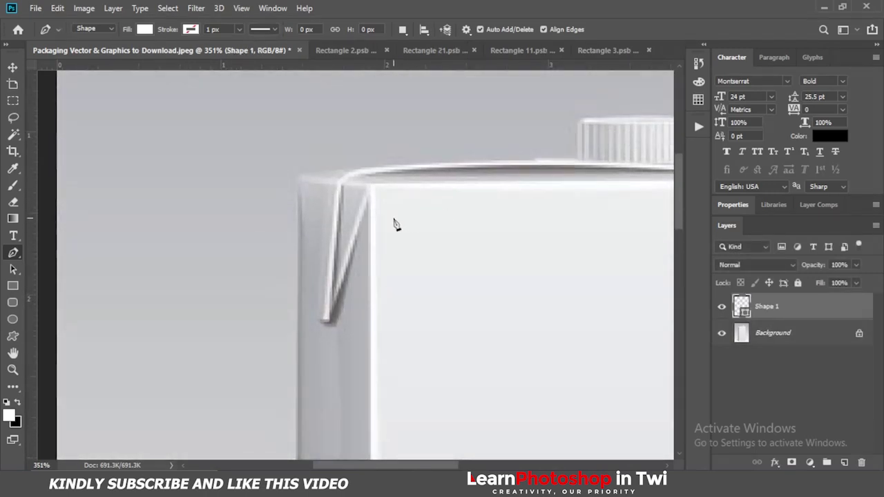
left_click(300, 176)
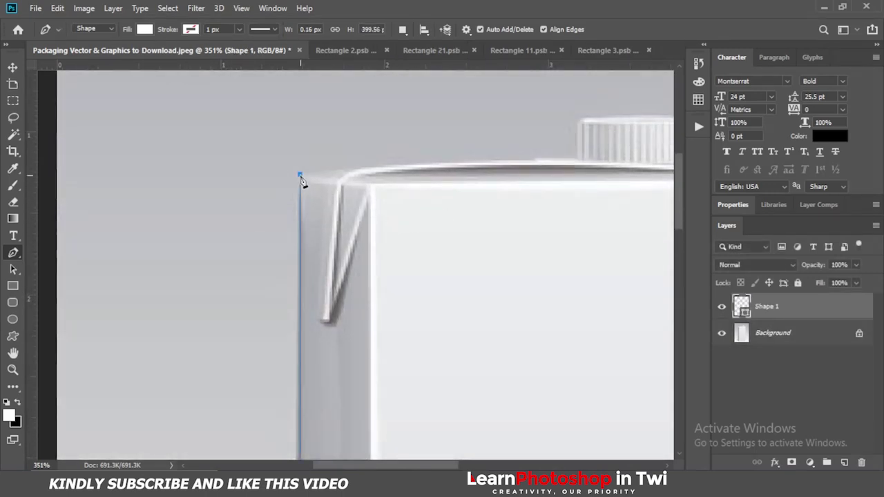
Undo the point at the front panel's corner and trace the top edge via the cap's base to the upper-right corner.
left_click(369, 187)
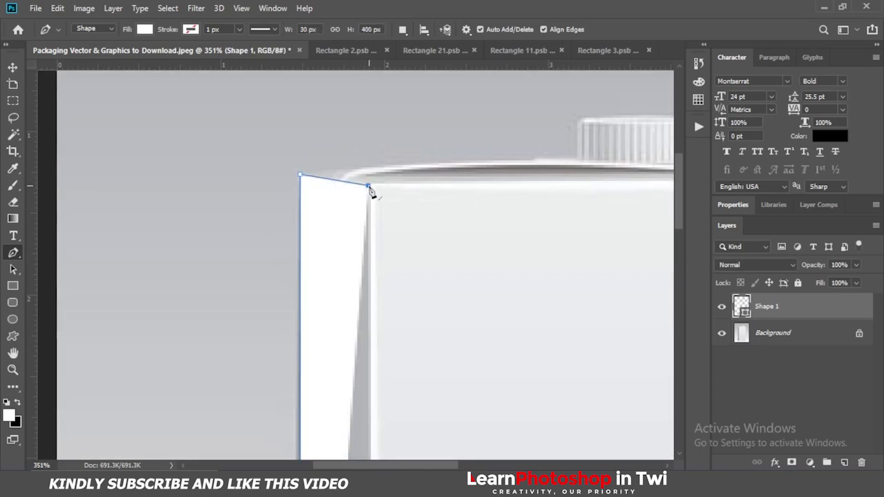
key("ctrl+z")
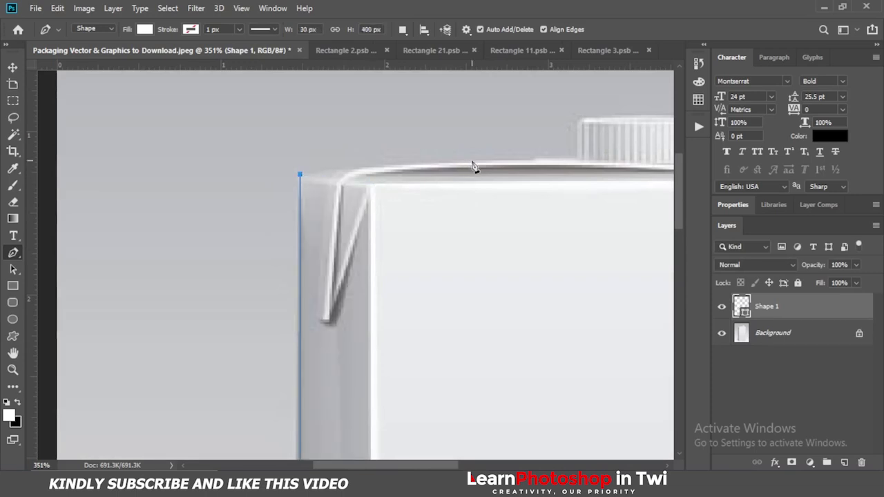
left_click(577, 164)
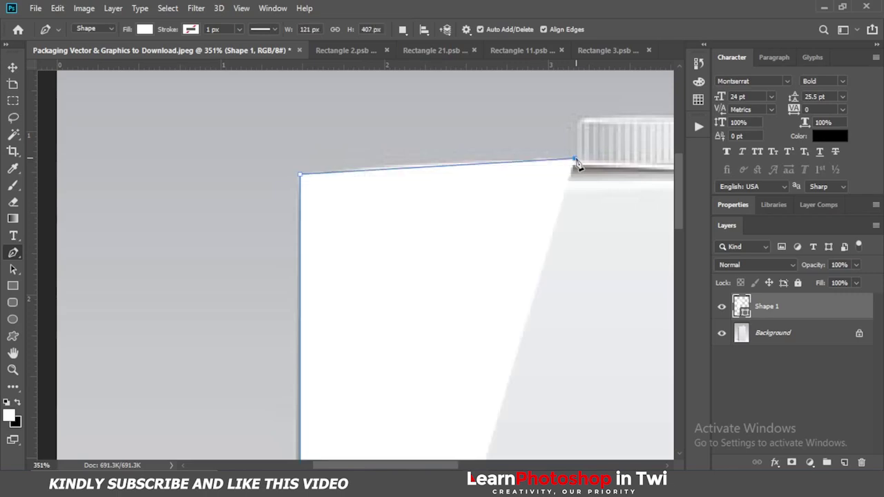
left_click_drag(409, 464, 466, 466)
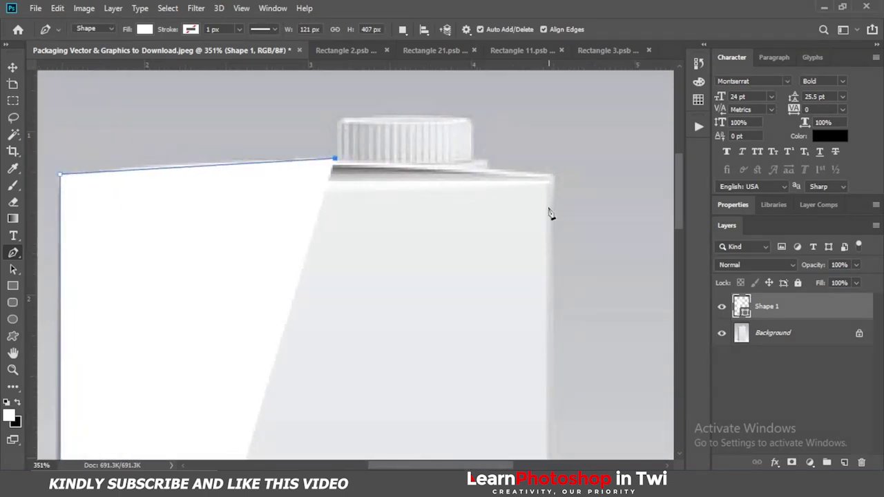
left_click(556, 181)
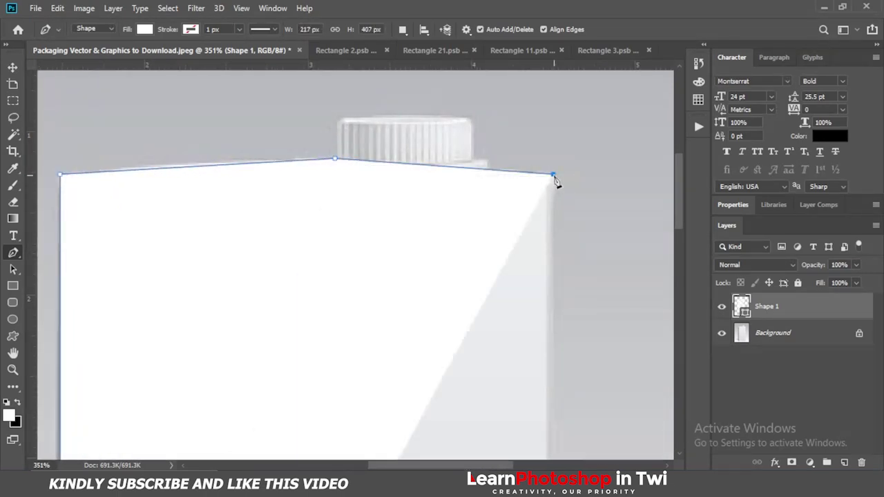
Trace the carton's right side and bottom corners, and close the shape at its starting point.
left_click_drag(677, 193, 695, 361)
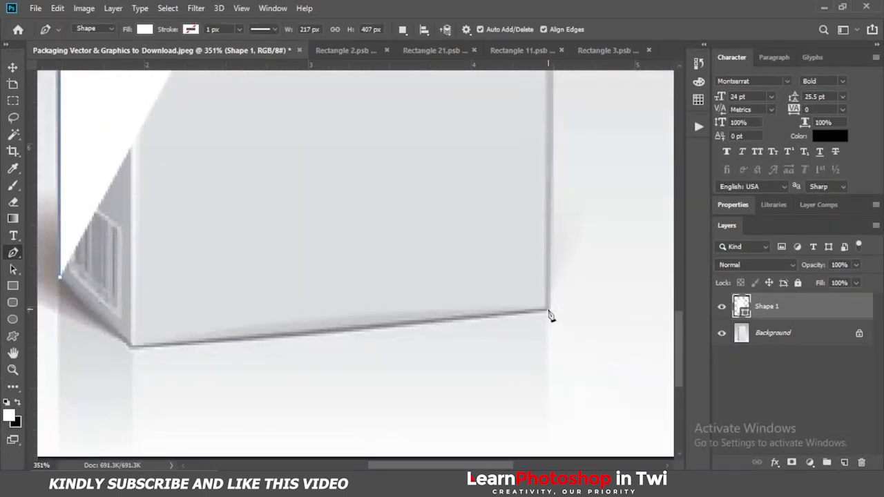
left_click(549, 311)
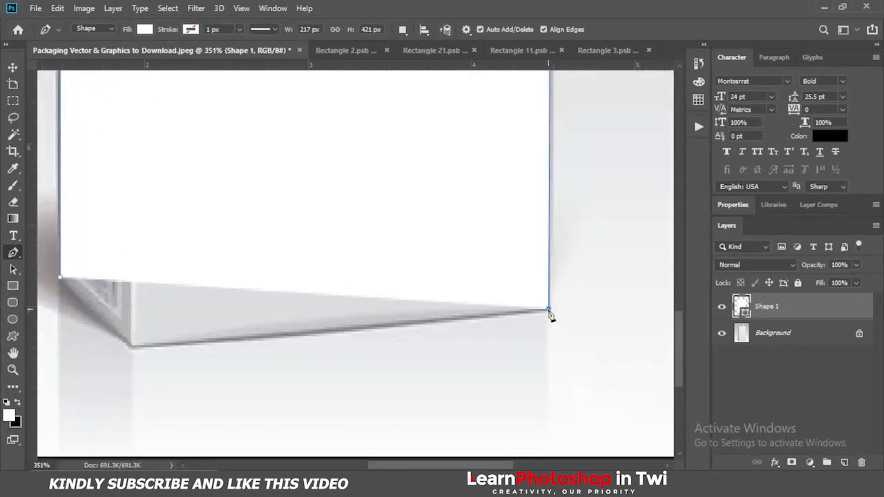
left_click(132, 347)
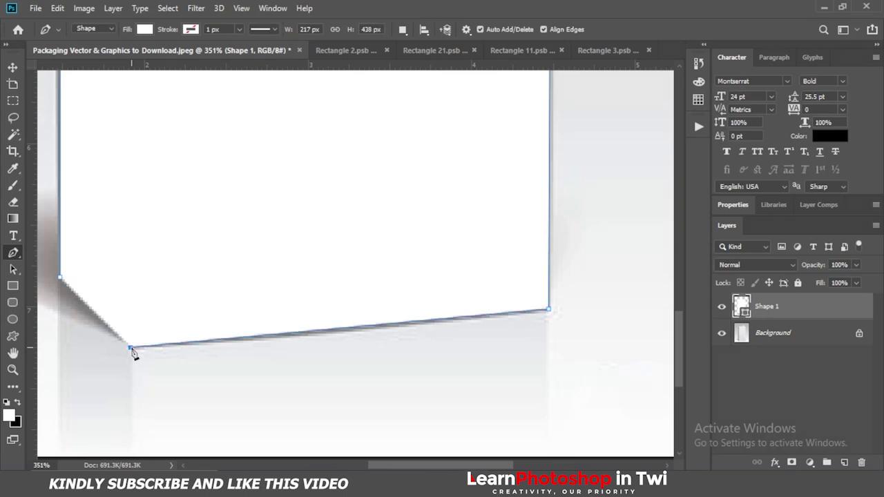
left_click(60, 279)
key("ctrl+0")
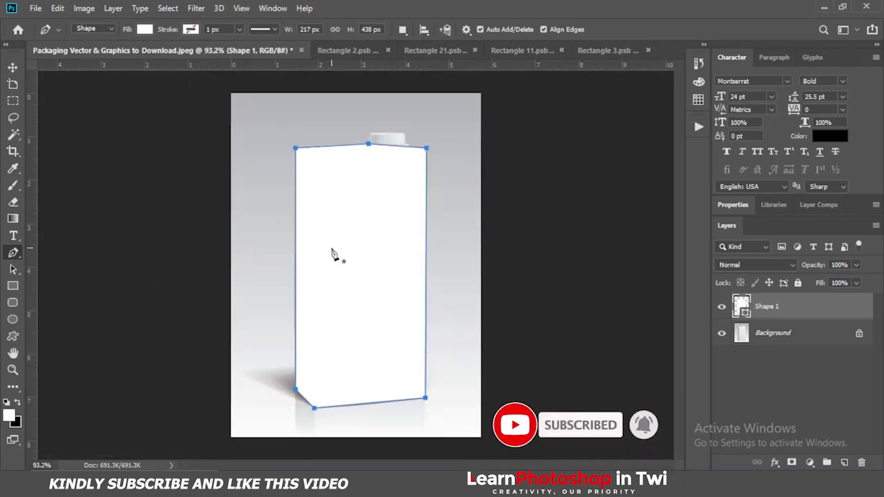
Lower the shape layer's opacity to 25% and bend the top edge beside the cap with an added anchor point following the rim.
left_click(855, 266)
left_click_drag(858, 288, 812, 287)
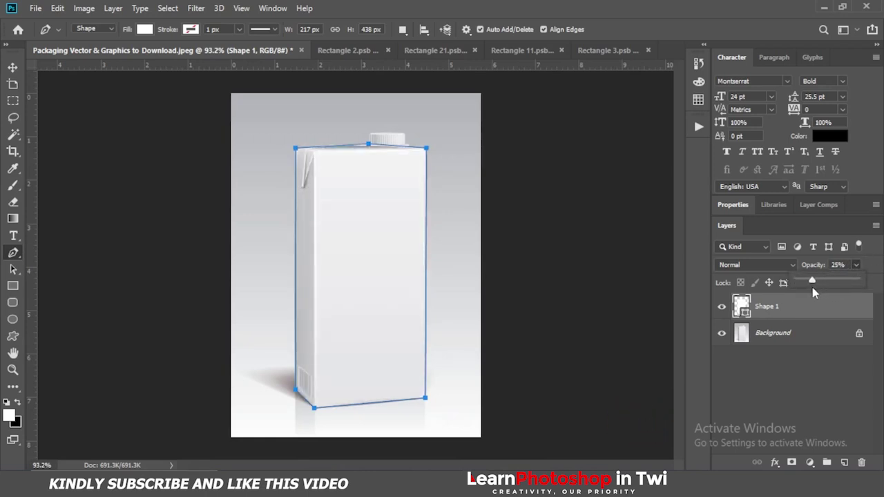
scroll(319, 142, "up", 5)
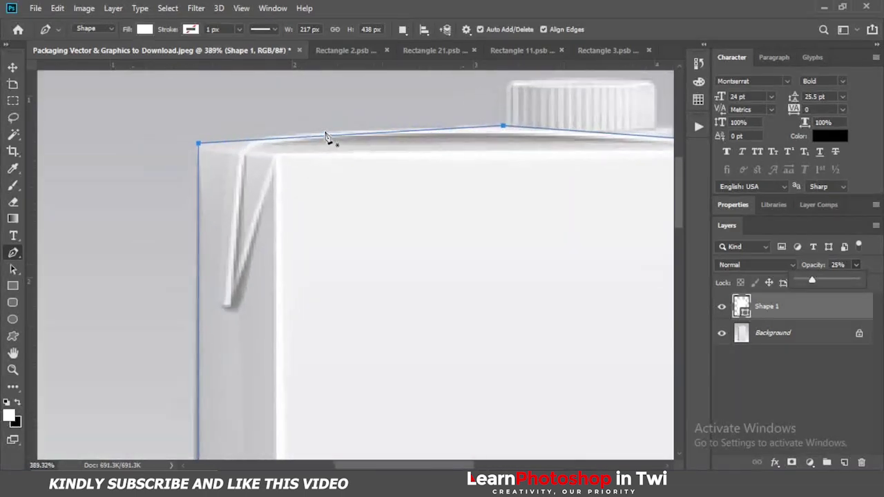
left_click(353, 135)
scroll(354, 136, "up", 1)
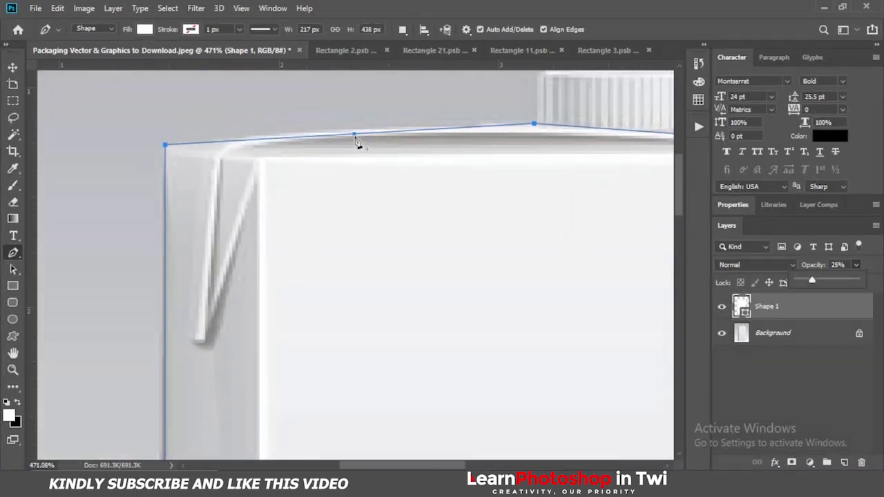
key("ctrl+z")
left_click(358, 134)
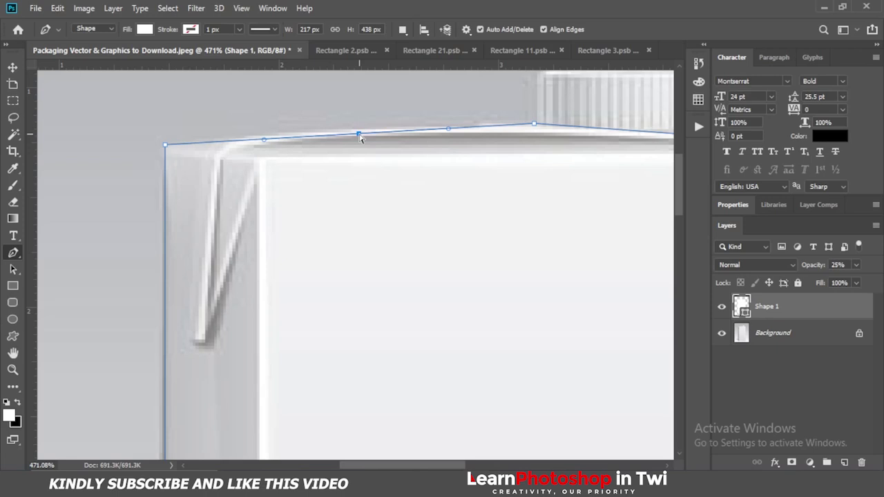
left_click_drag(359, 134, 349, 130)
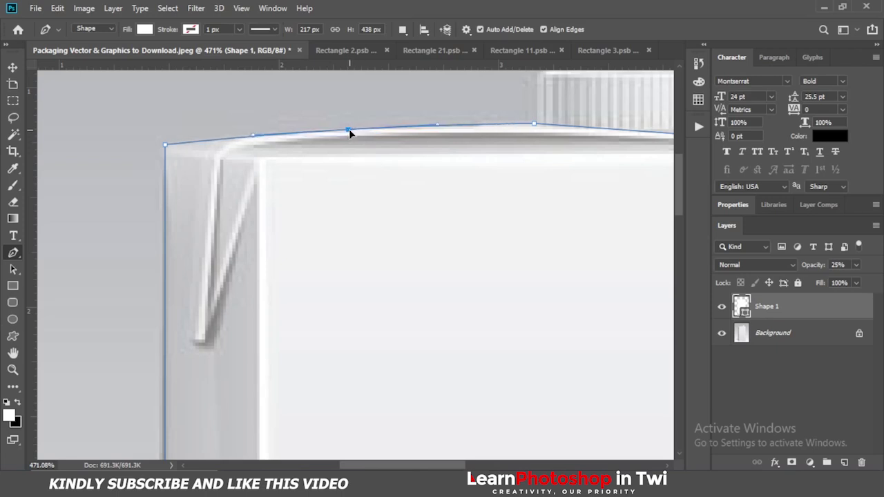
Add an anchor point to the top edge beyond the cap and fit it and the upper-right corner to the carton.
left_click_drag(438, 469, 492, 469)
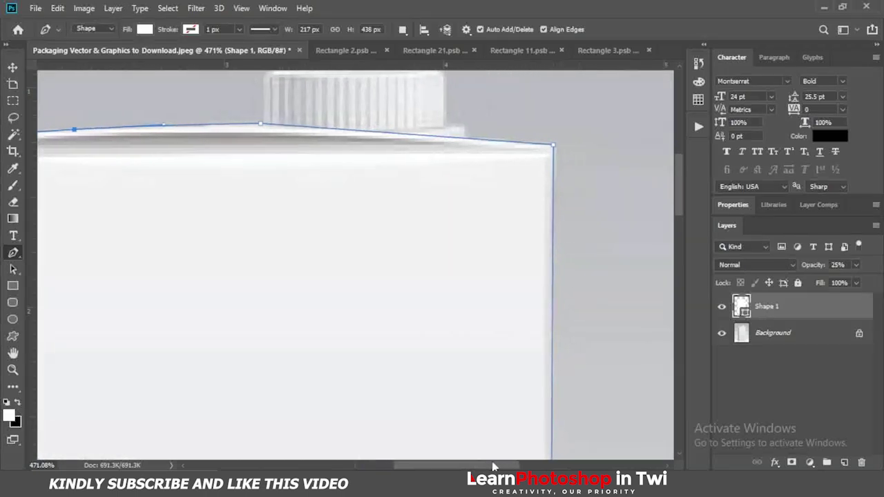
left_click(497, 143)
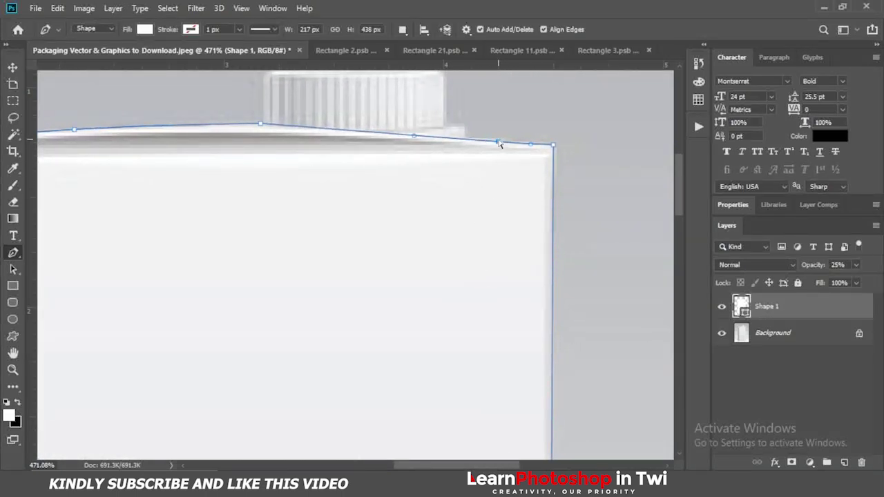
left_click_drag(499, 143, 498, 138)
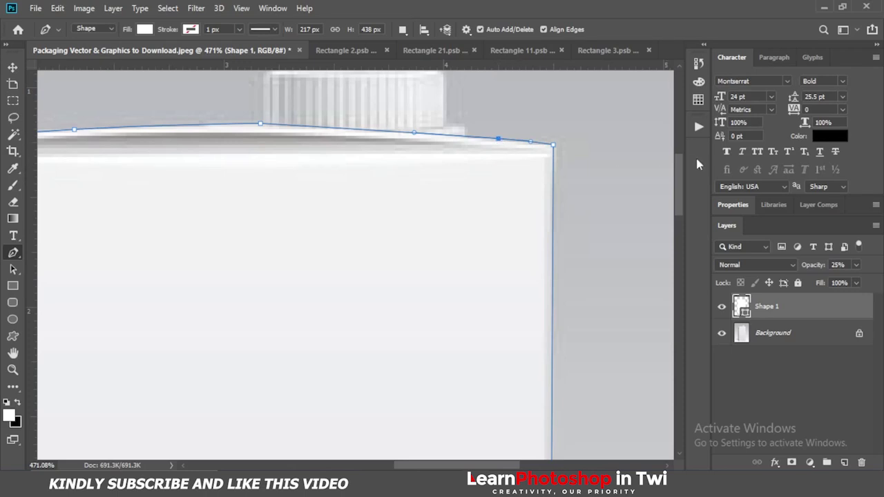
left_click_drag(553, 145, 556, 149)
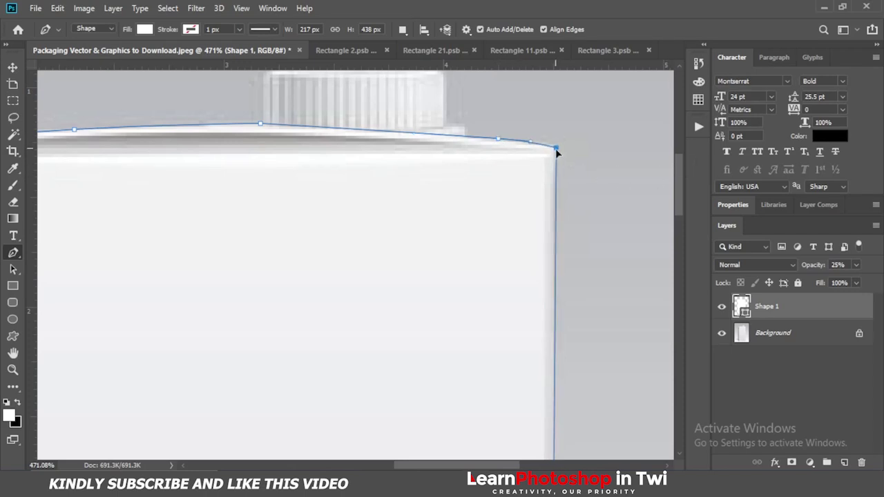
Add an anchor point on the lower part of the shape's right edge and align it with the carton's side.
left_click_drag(683, 186, 691, 323)
left_click(549, 221)
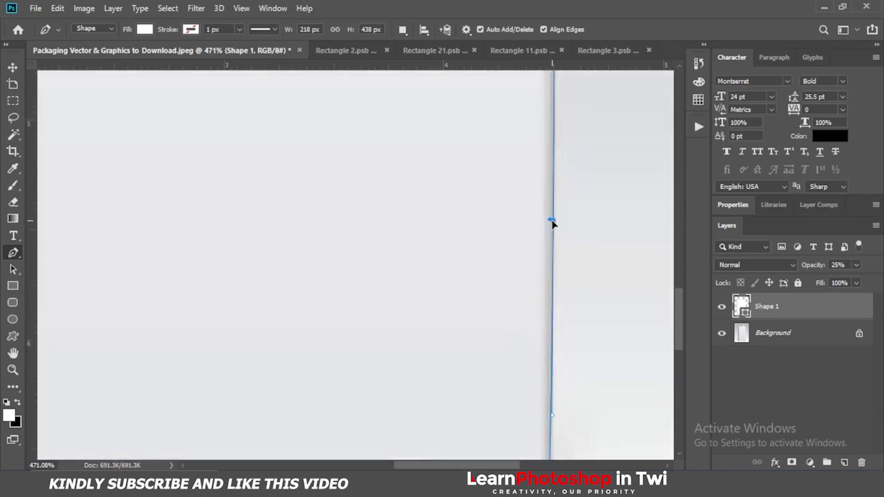
left_click_drag(693, 315, 687, 359)
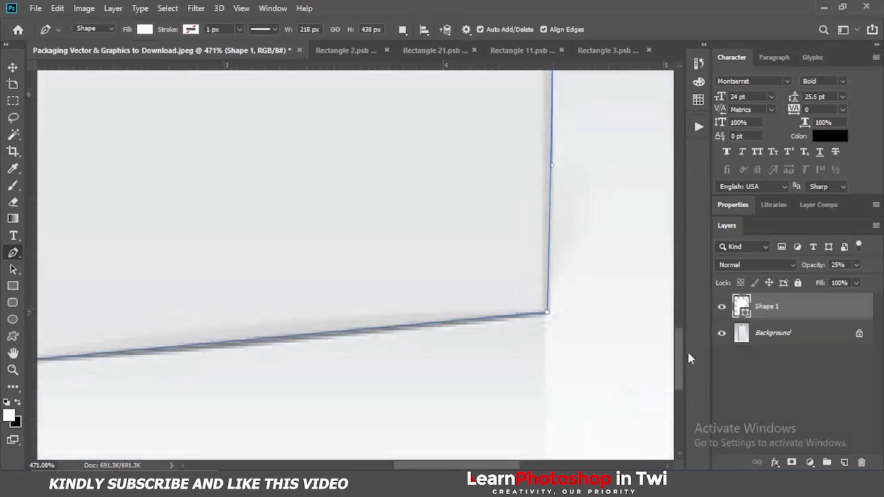
left_click(547, 311)
Add anchor points on the front and side bottom edges of the shape to match the carton's base.
left_click_drag(500, 469, 451, 468)
left_click_drag(600, 331, 600, 334)
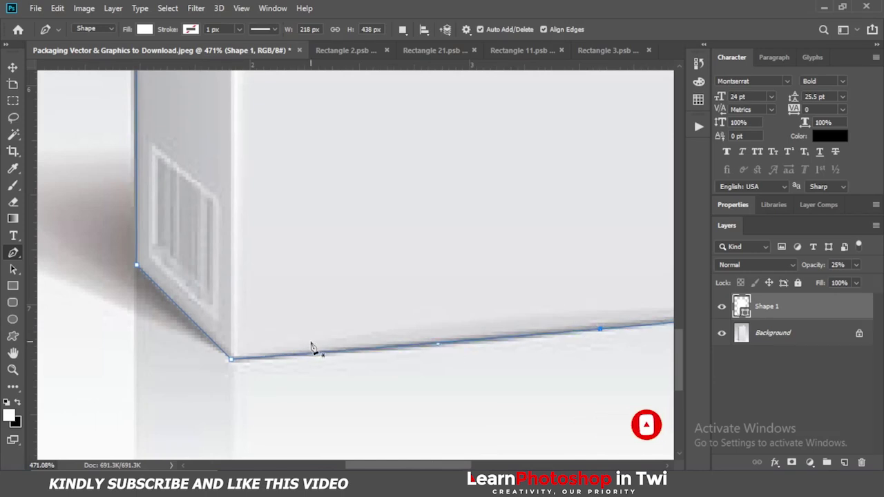
left_click(166, 297)
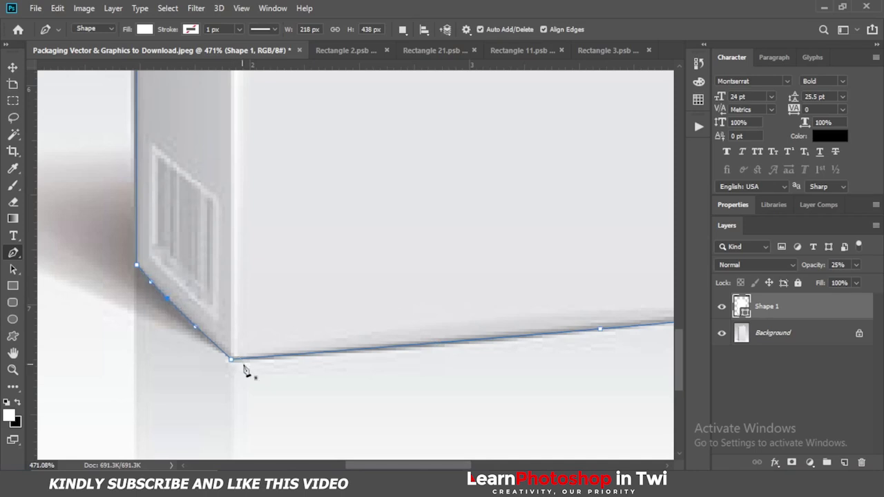
Rename the carton's shape layer as box and deselect it.
scroll(274, 390, "down", 3)
scroll(274, 390, "down", 5)
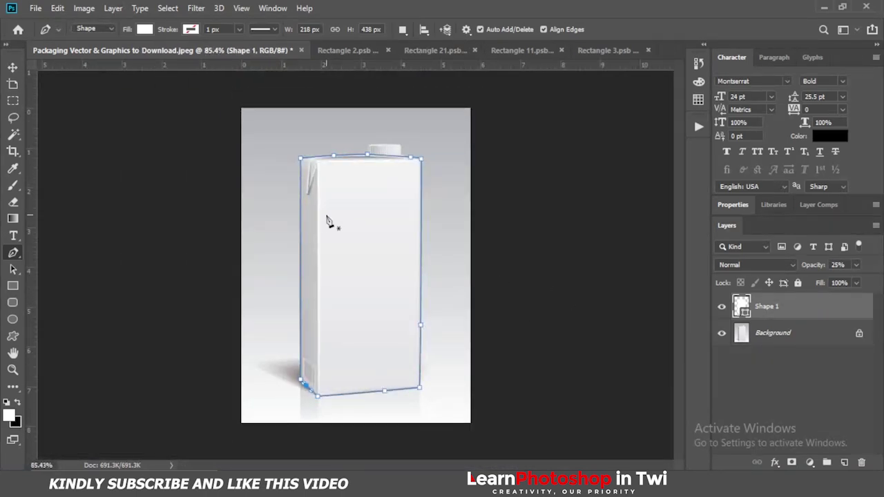
double_click(765, 306)
type("b")
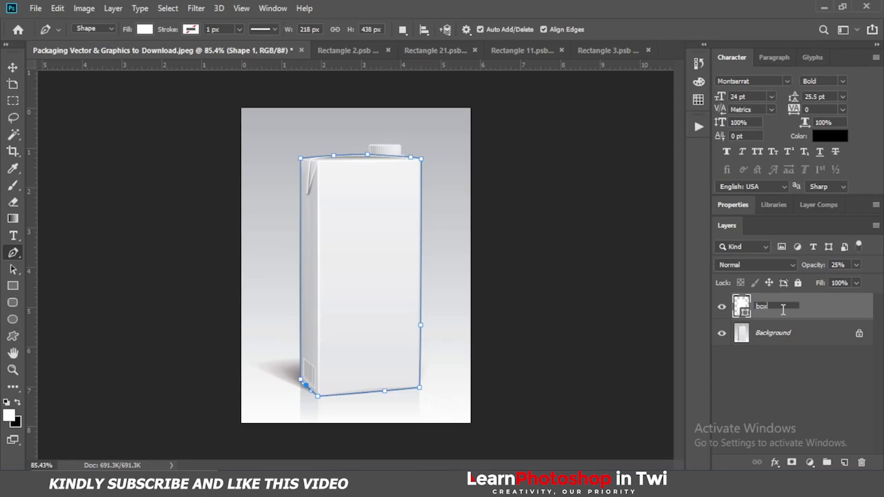
type("ox")
left_click(794, 345)
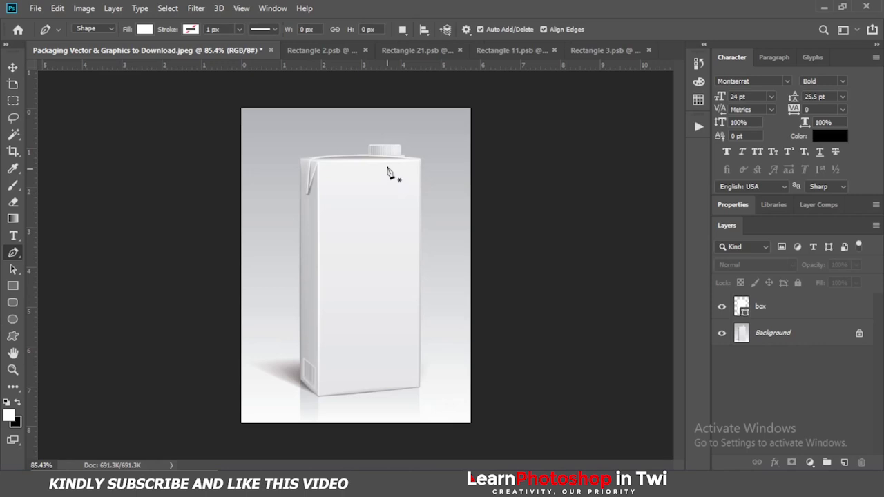
Trace the cap and its small base lip with the Pen tool as a new closed white shape about 67 × 22 px.
scroll(408, 113, "up", 5)
scroll(365, 153, "up", 1)
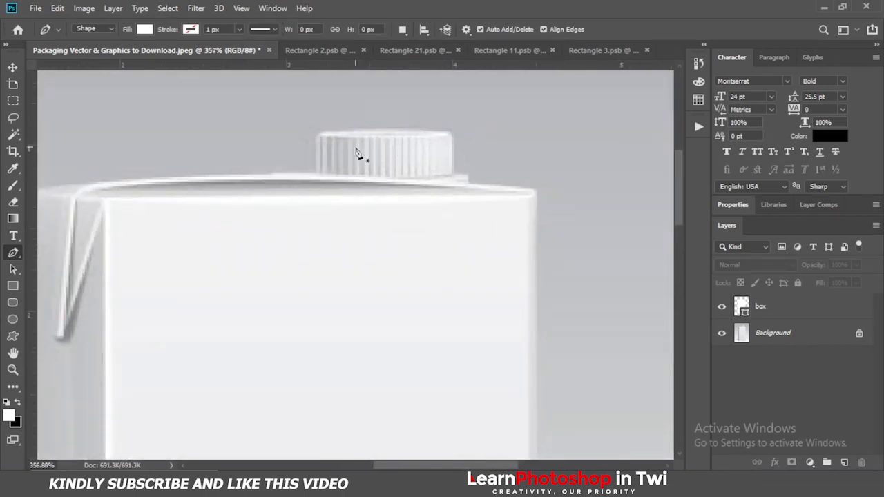
scroll(358, 157, "up", 2)
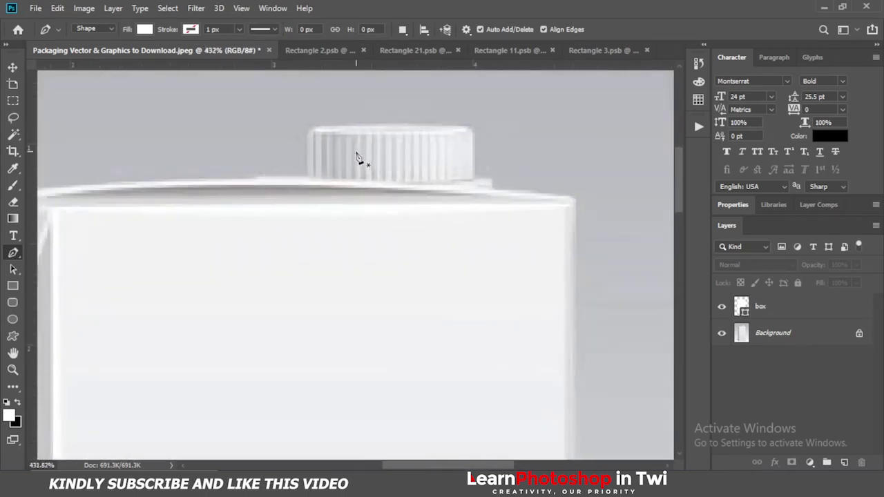
left_click(294, 183)
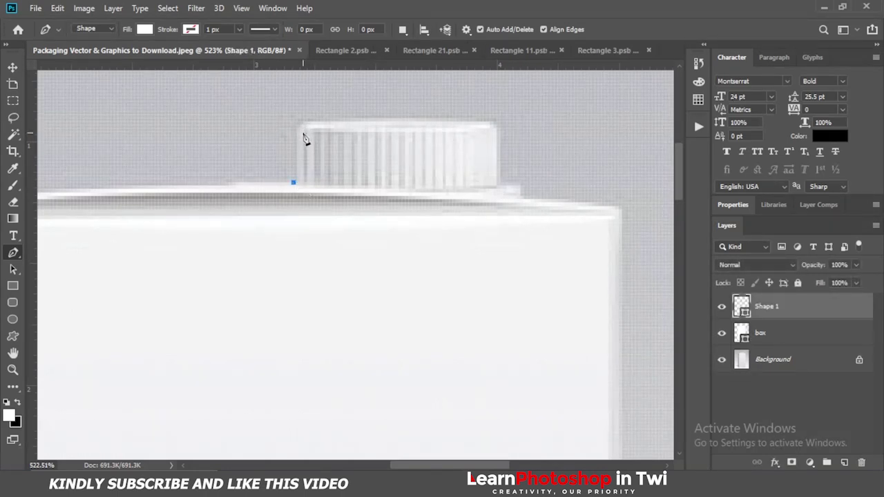
left_click(297, 125)
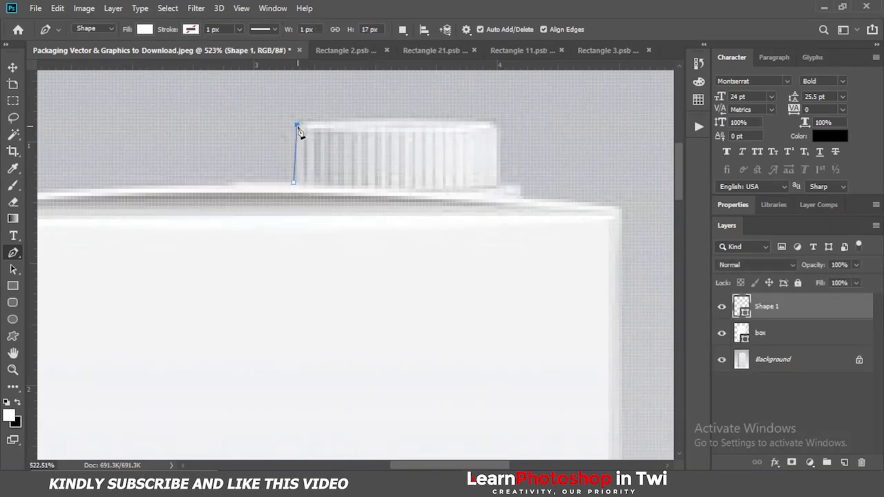
left_click(496, 125)
left_click(497, 185)
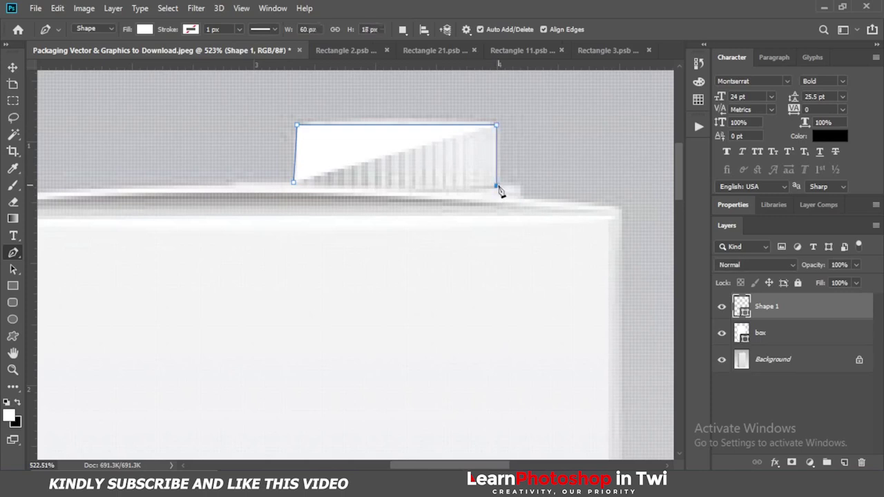
left_click(520, 185)
left_click(520, 199)
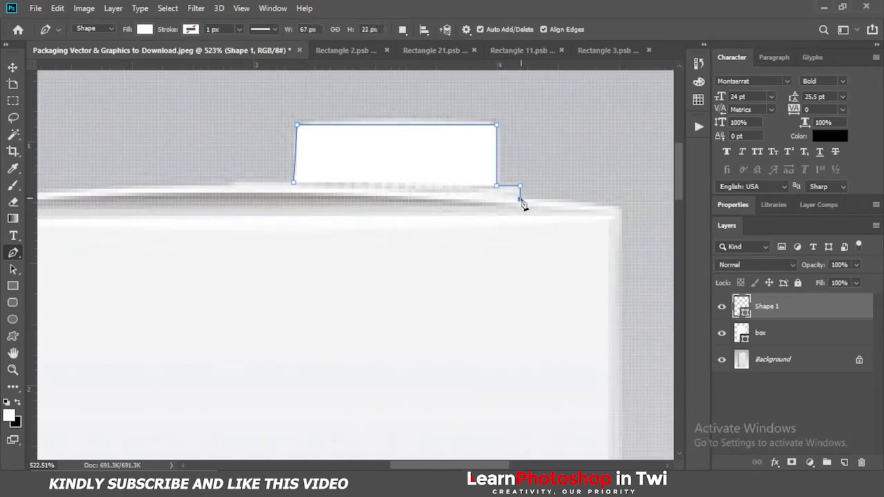
left_click(295, 183)
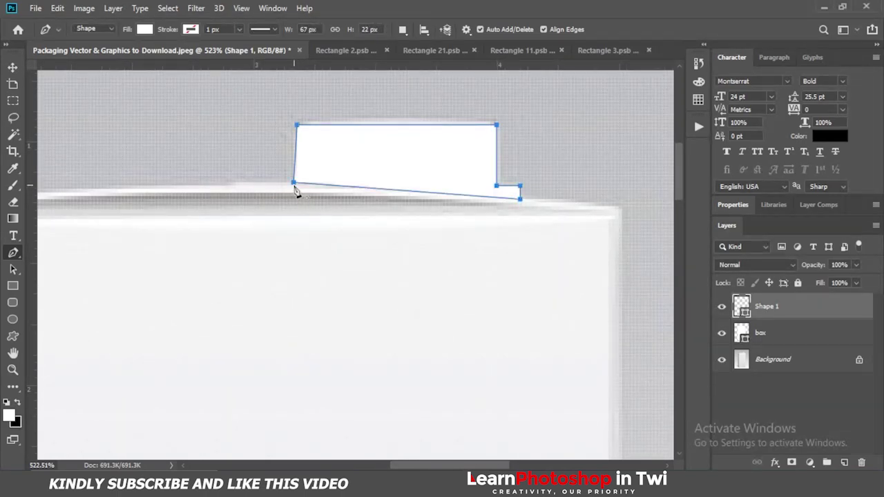
Bend the cap shape's top edge upward with an added middle anchor point and straighten both of its vertical sides.
left_click(405, 125)
left_click_drag(406, 126, 403, 121)
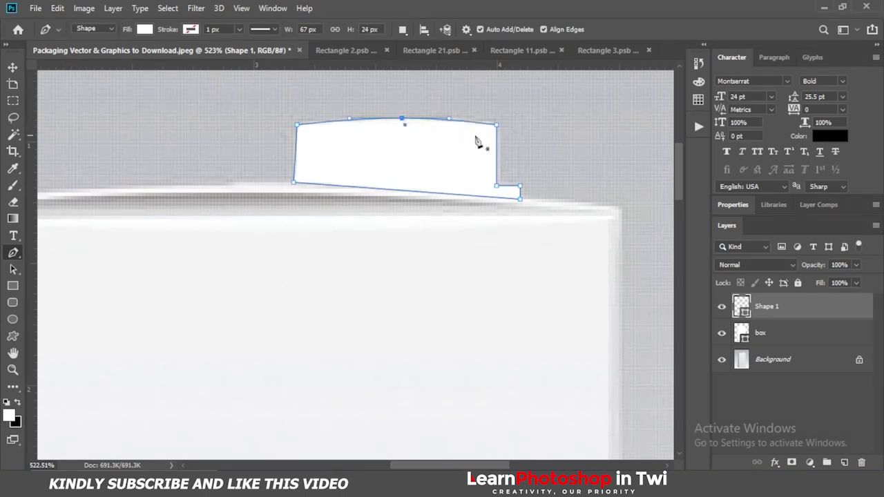
left_click_drag(496, 126, 499, 128)
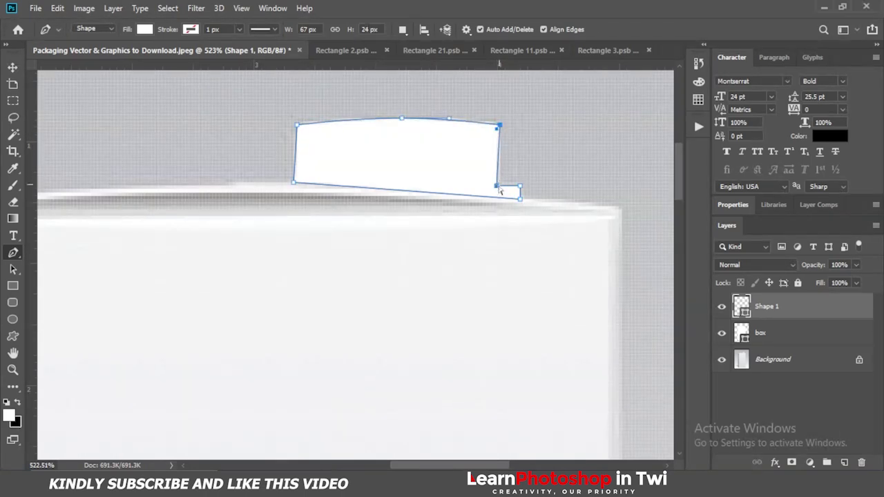
left_click(499, 183)
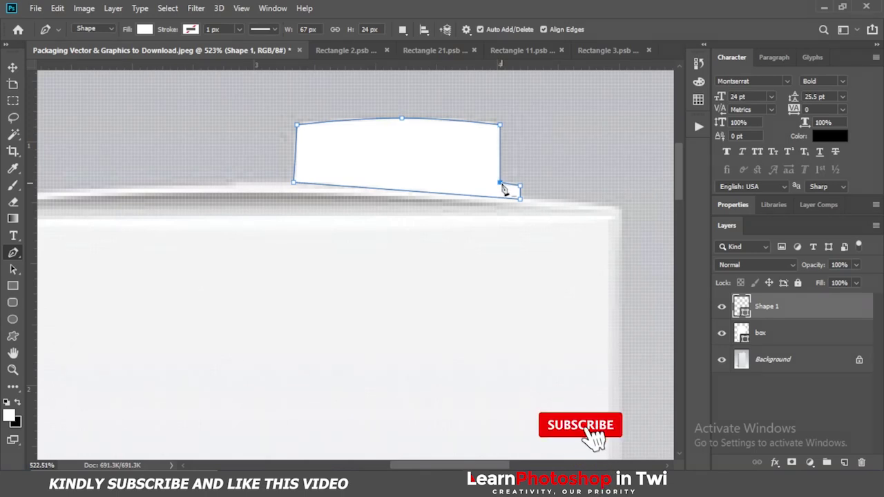
left_click(295, 185)
left_click(297, 126, "shift")
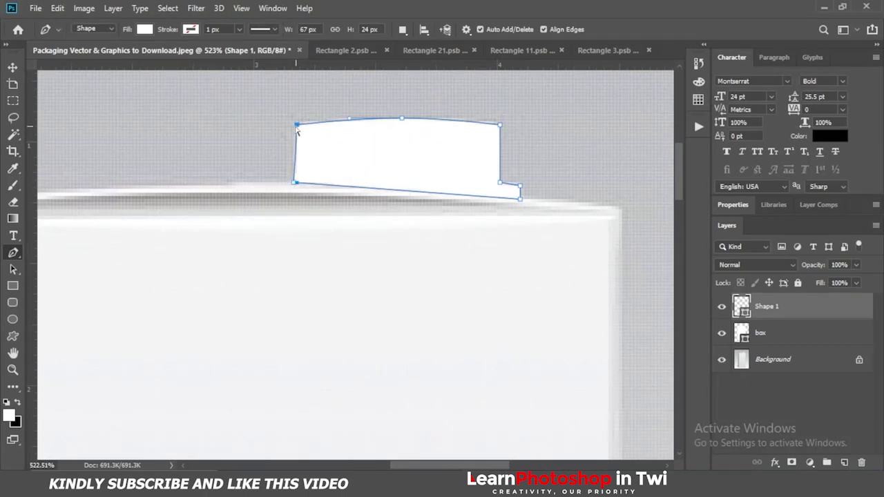
left_click_drag(297, 129, 295, 127)
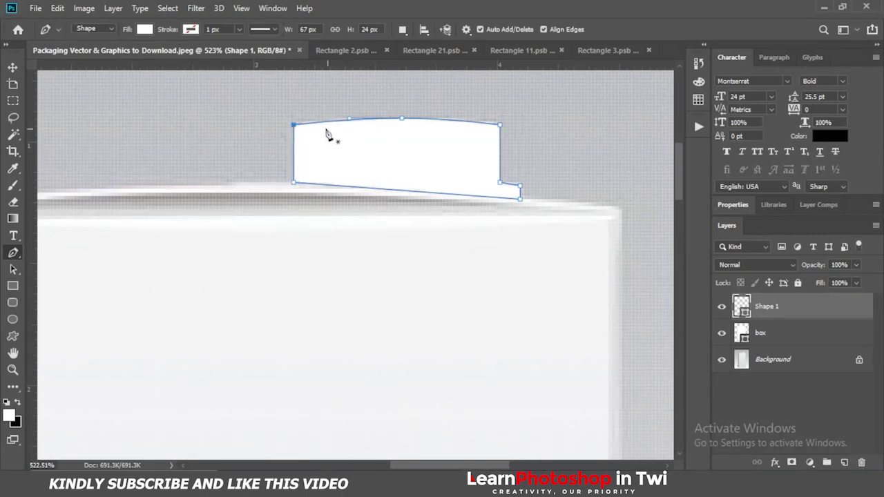
Add anchor points beside both upper corners of the cap shape and adjust them to round the corners.
left_click(307, 125)
left_click(306, 126, "ctrl")
left_click_drag(306, 127, 304, 124)
left_click(489, 125)
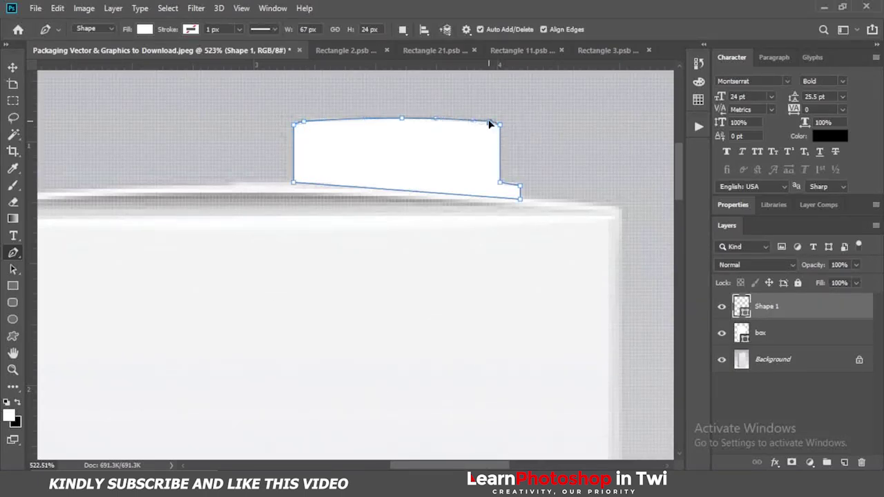
left_click(489, 123, "ctrl")
scroll(474, 198, "down", 5)
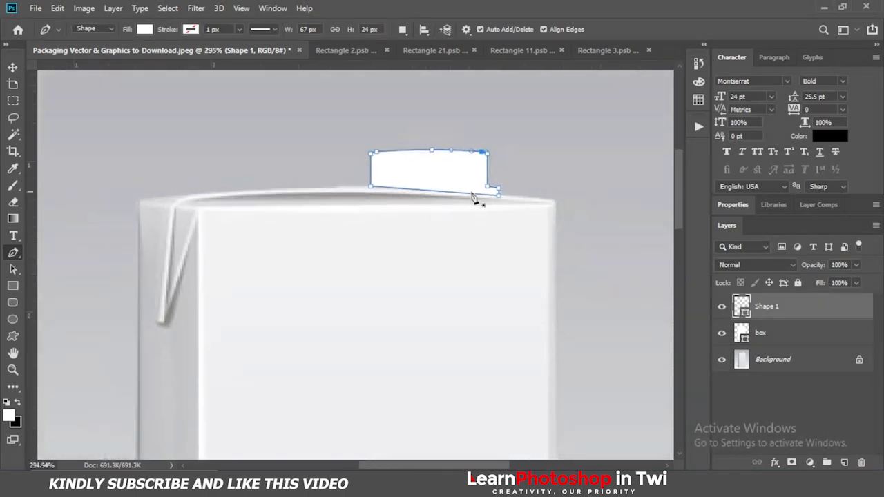
Lower the cap shape layer's opacity to 22%.
left_click(857, 267)
left_click_drag(857, 279, 811, 285)
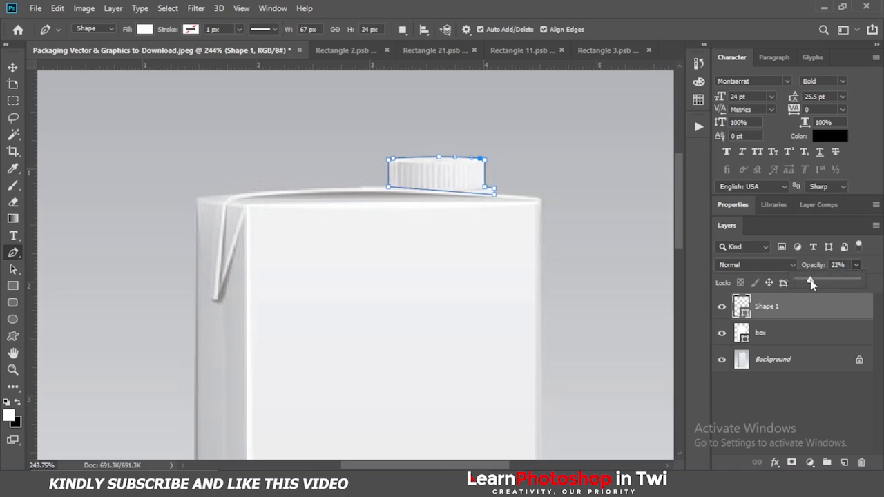
scroll(545, 264, "down", 5)
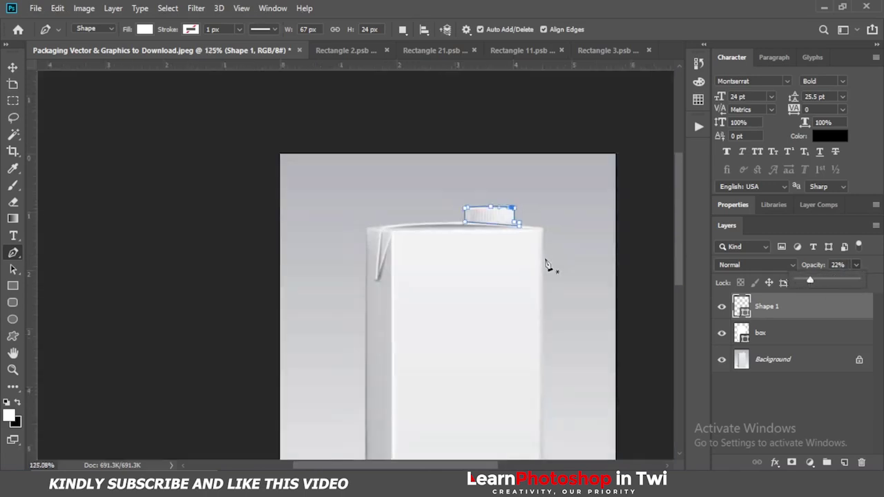
scroll(548, 268, "up", 1)
key("Return")
Draw a 33 × 444 px rectangle over the carton's narrow side, directly above the Background layer, and fill it with red.
left_click(763, 364)
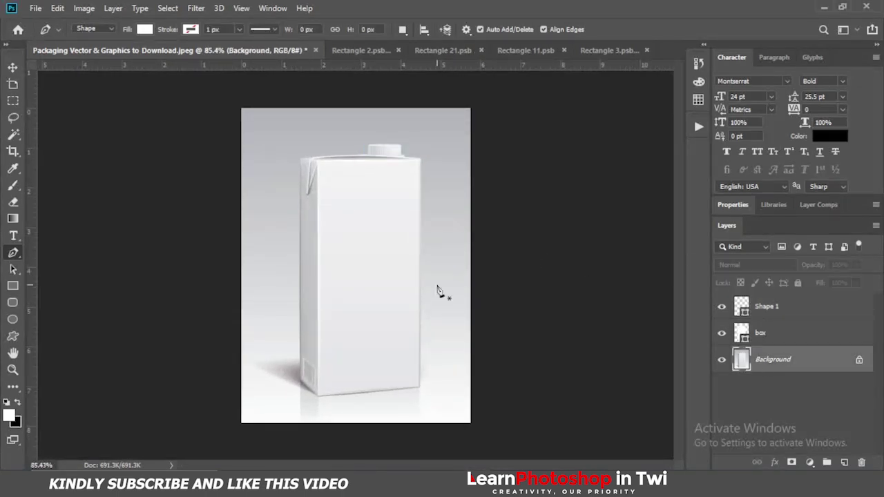
left_click(12, 288)
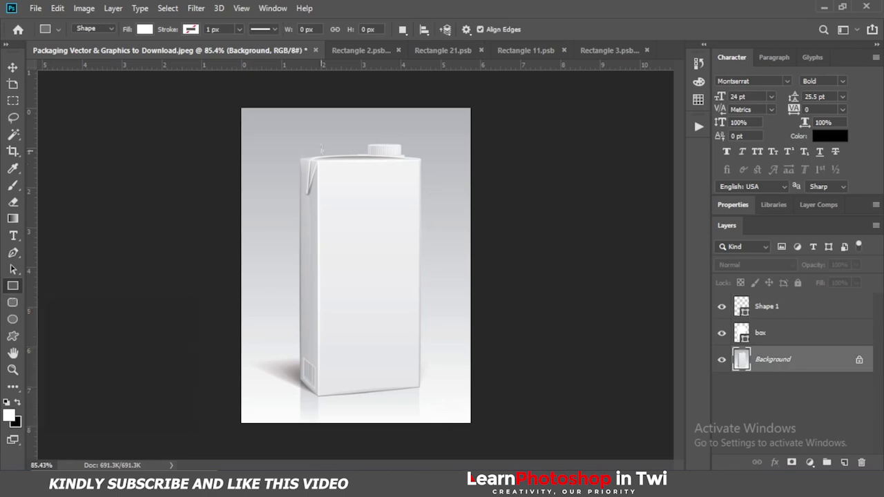
scroll(317, 152, "up", 4)
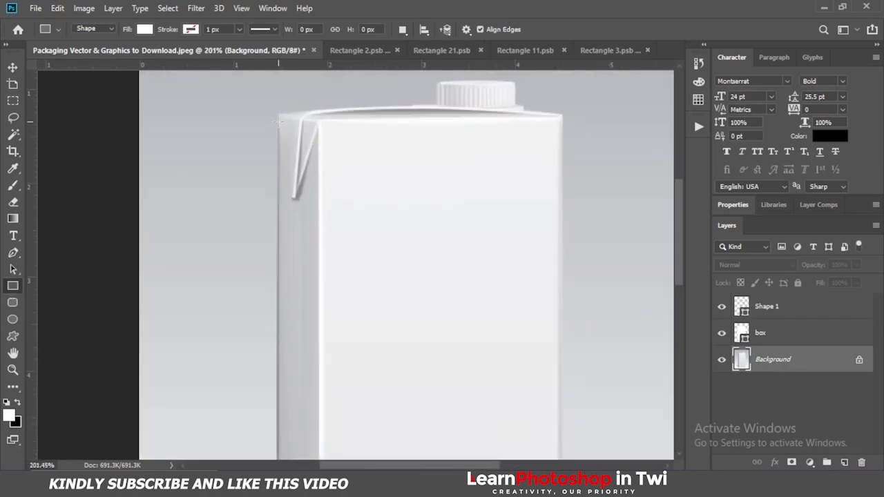
left_click_drag(277, 114, 318, 426)
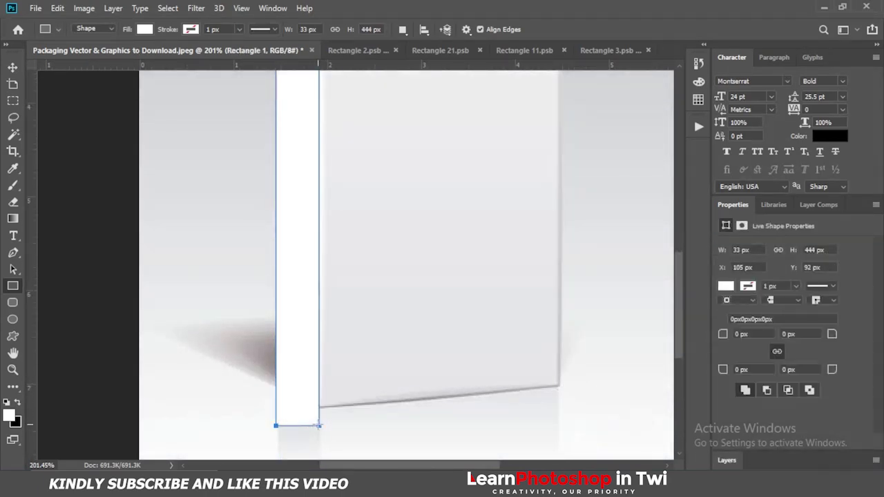
left_click(725, 286)
left_click(727, 332)
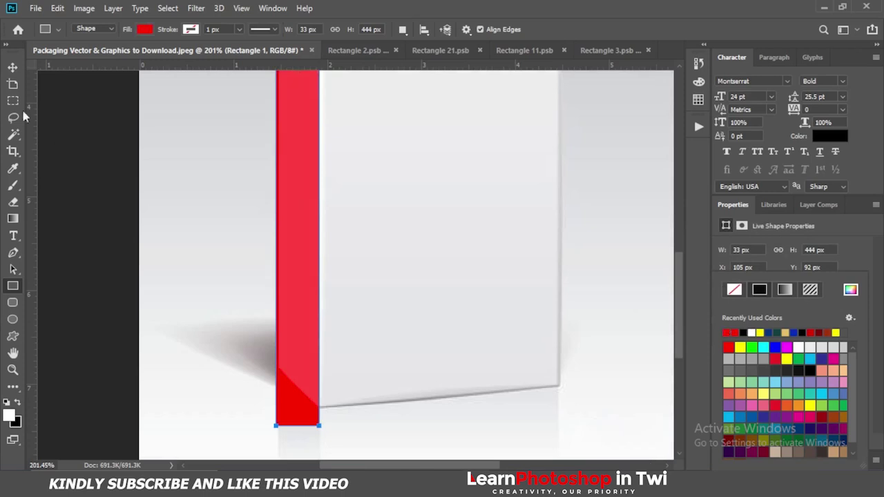
left_click(13, 67)
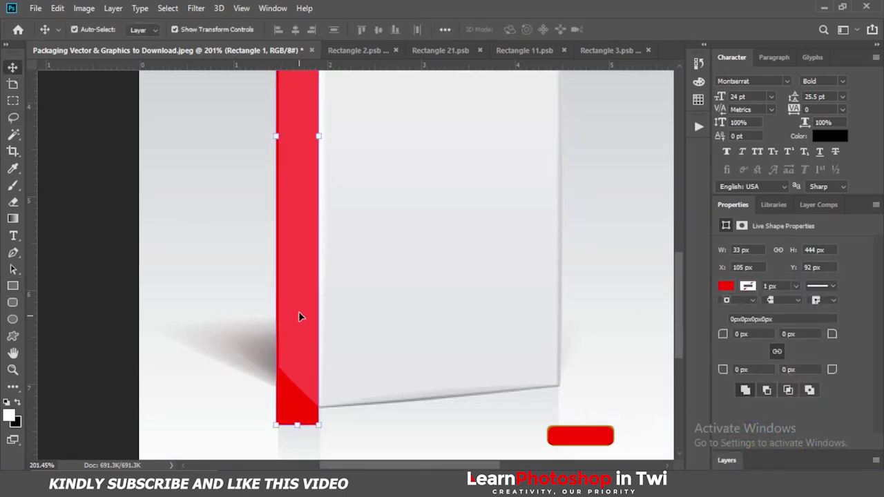
Lower the box layer's opacity to 8% and the cap shape layer's opacity to 12%.
left_click(730, 459)
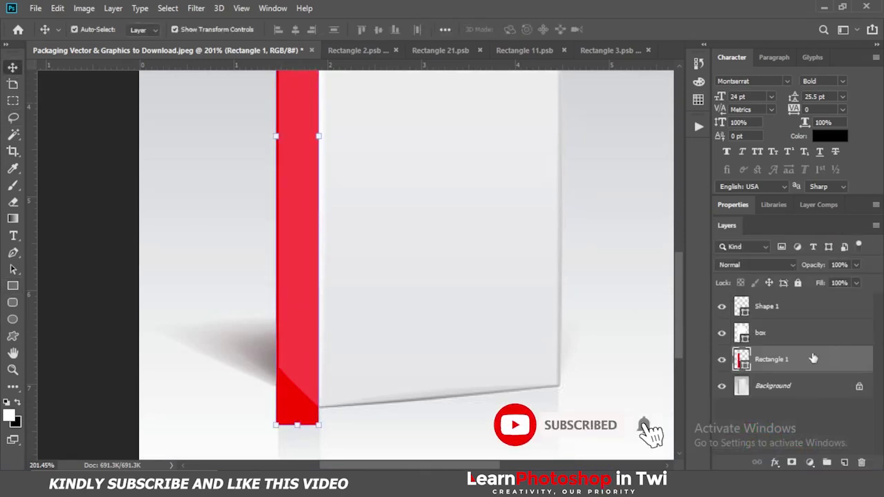
left_click(775, 334)
left_click(856, 265)
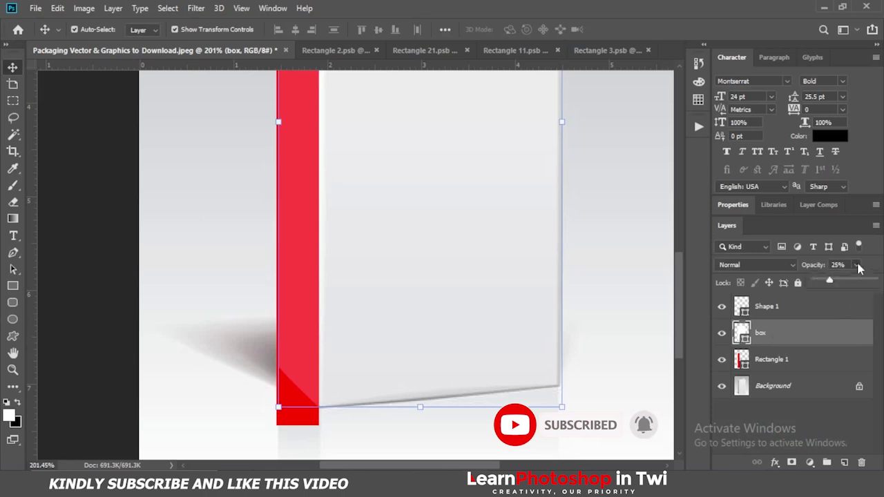
left_click_drag(831, 284, 819, 285)
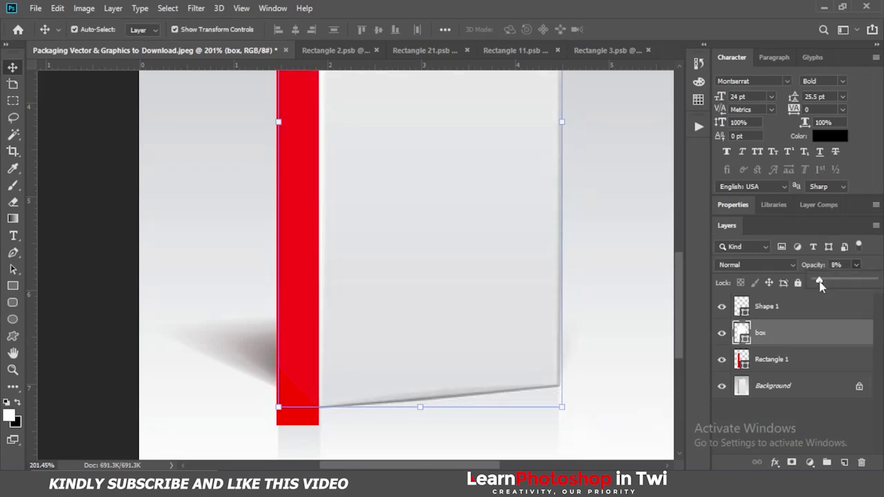
left_click_drag(820, 287, 822, 286)
left_click(791, 308)
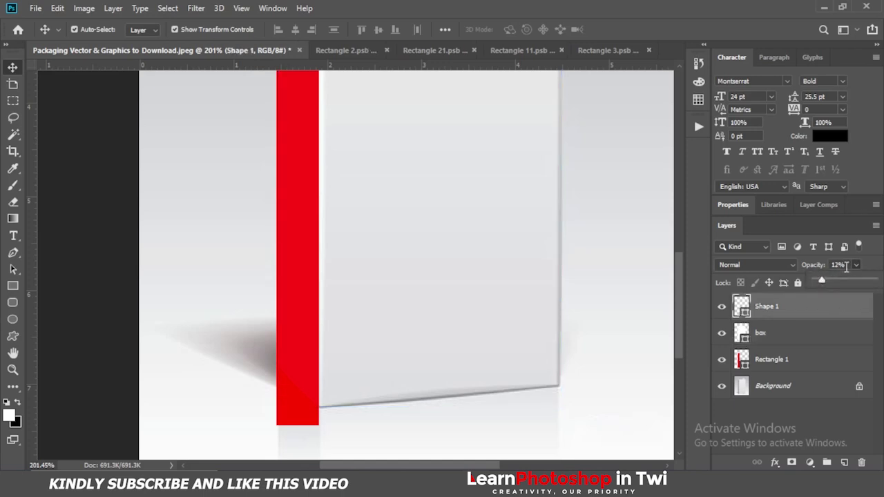
Set the box layer's opacity to 0% and fit the whole image in view.
left_click(792, 337)
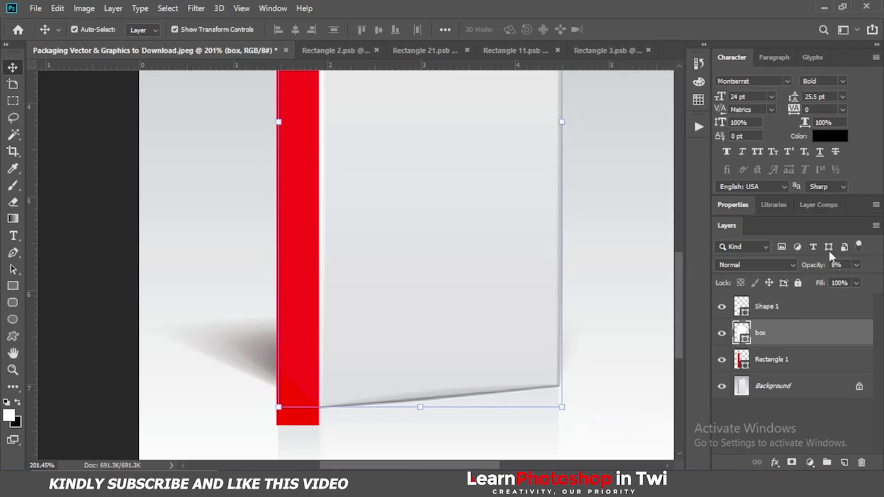
left_click(856, 264)
left_click(626, 355)
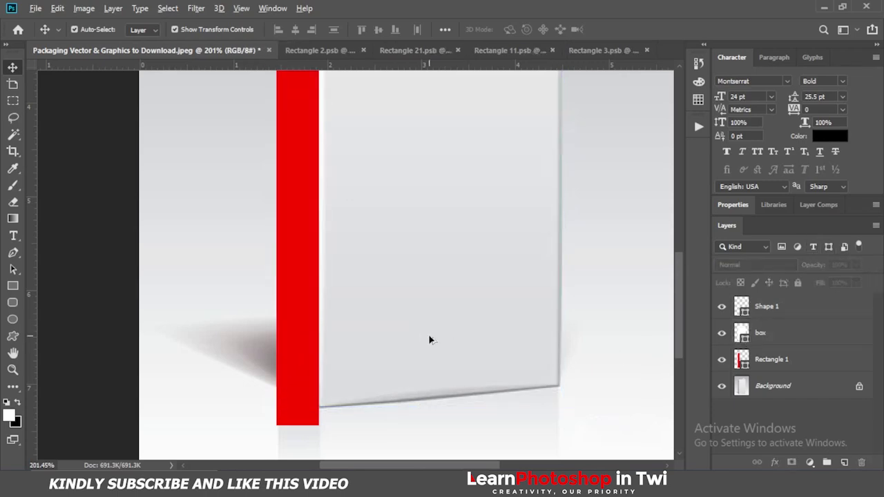
key("ctrl+0")
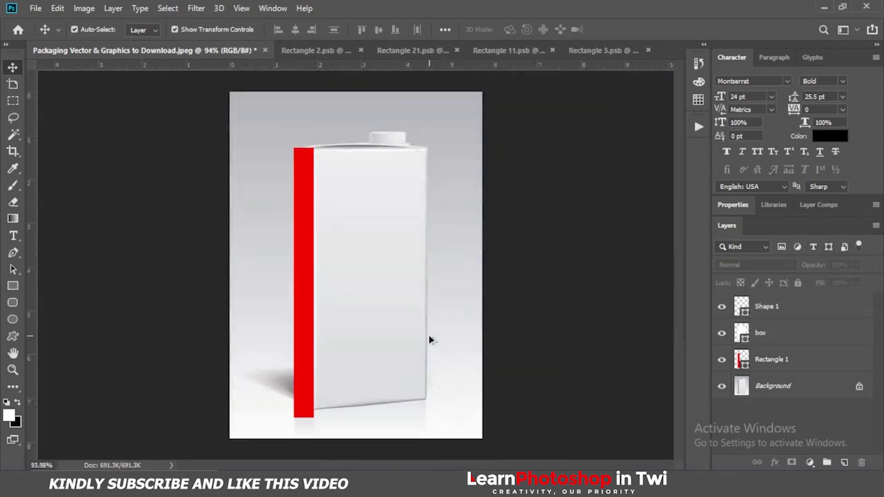
Convert the red side rectangle's layer, Rectangle 1, to a smart object.
left_click(303, 376)
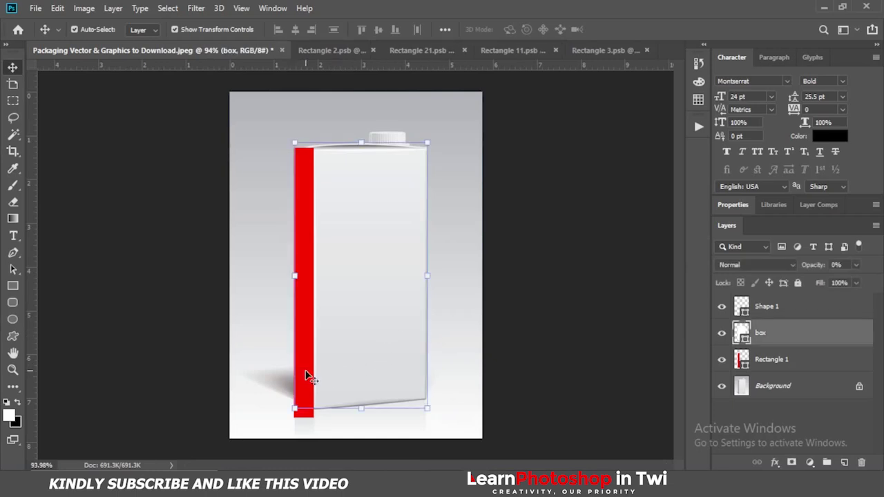
left_click(772, 360)
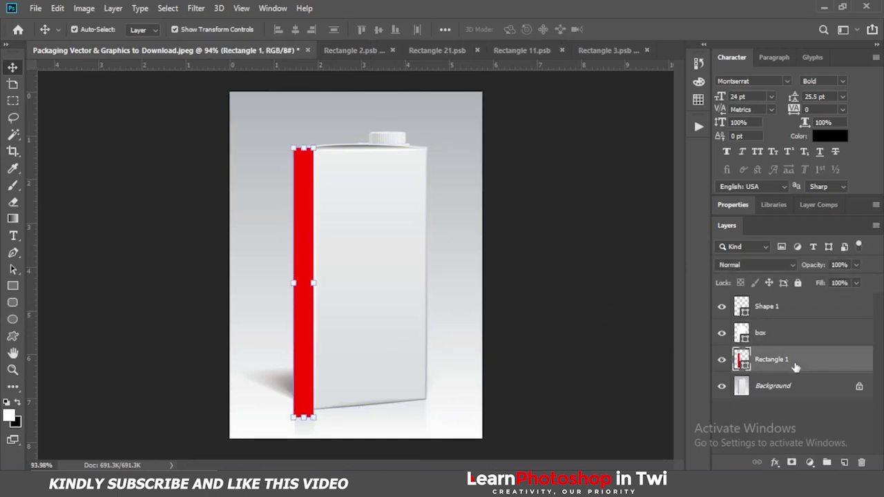
right_click(795, 363)
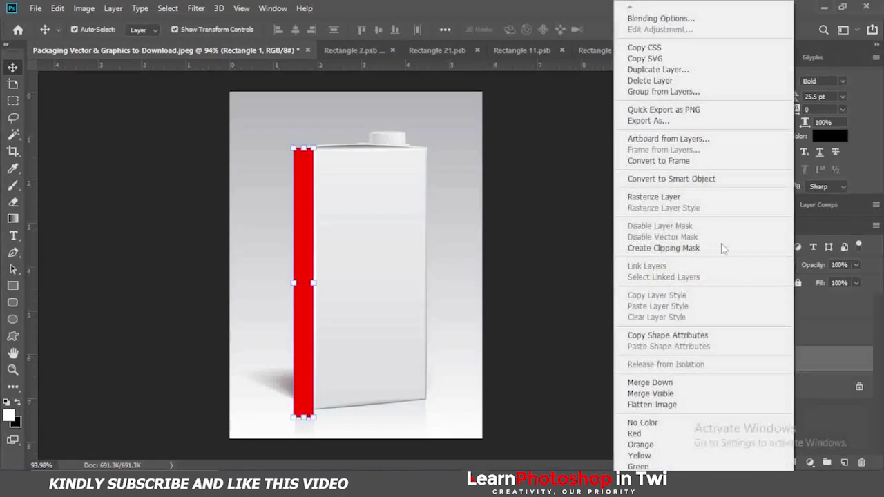
left_click(706, 179)
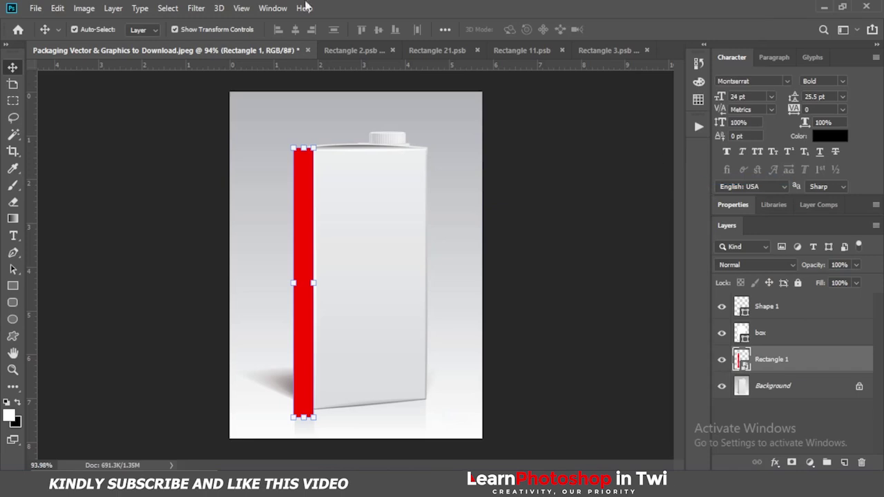
Start a Distort transform on the red side rectangle and lower its layer opacity to 32%.
left_click(56, 8)
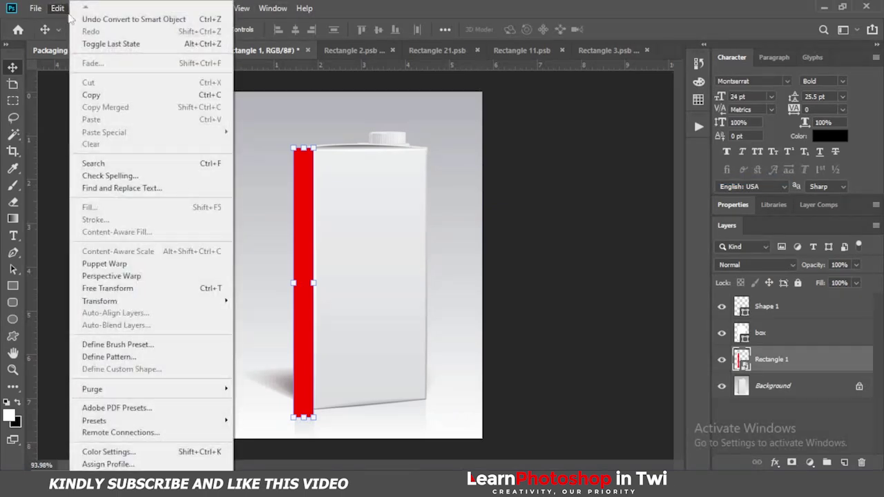
mouse_move(175, 302)
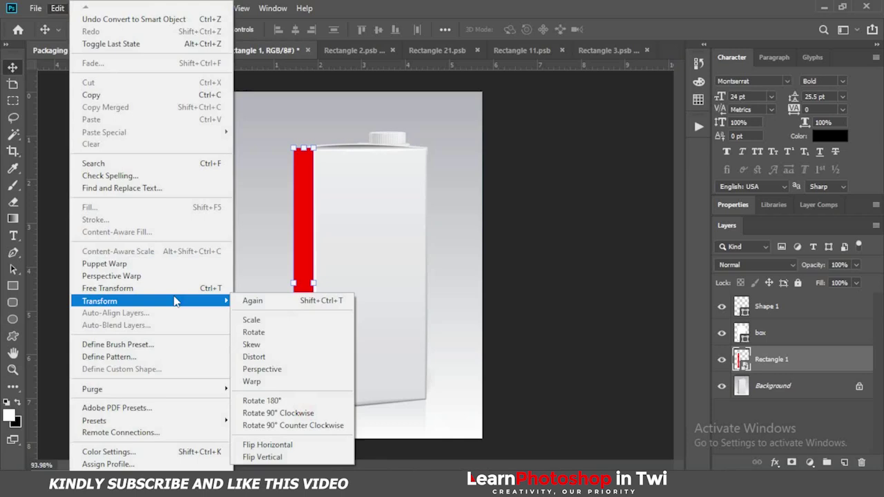
left_click(254, 357)
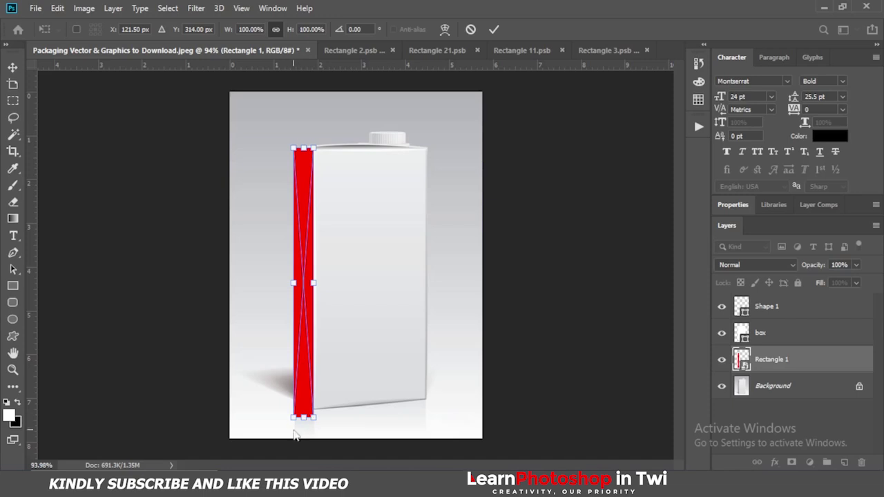
left_click(855, 264)
left_click_drag(860, 279, 816, 283)
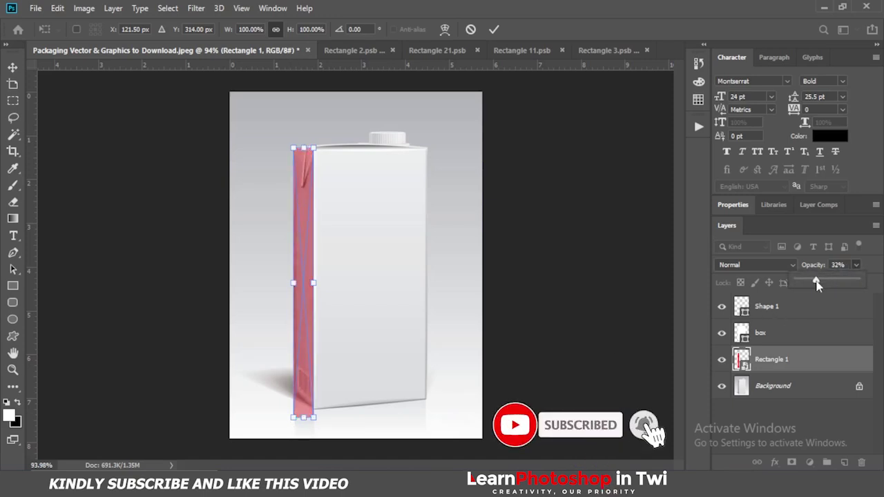
Distort the side rectangle's corners to match the slanted outline of the carton's narrow side and apply the transform.
scroll(290, 423, "up", 5)
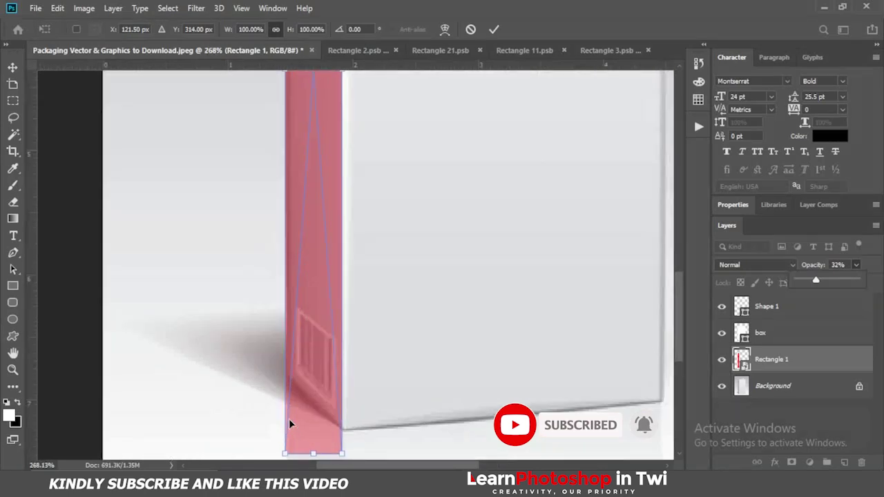
left_click_drag(285, 404, 288, 328)
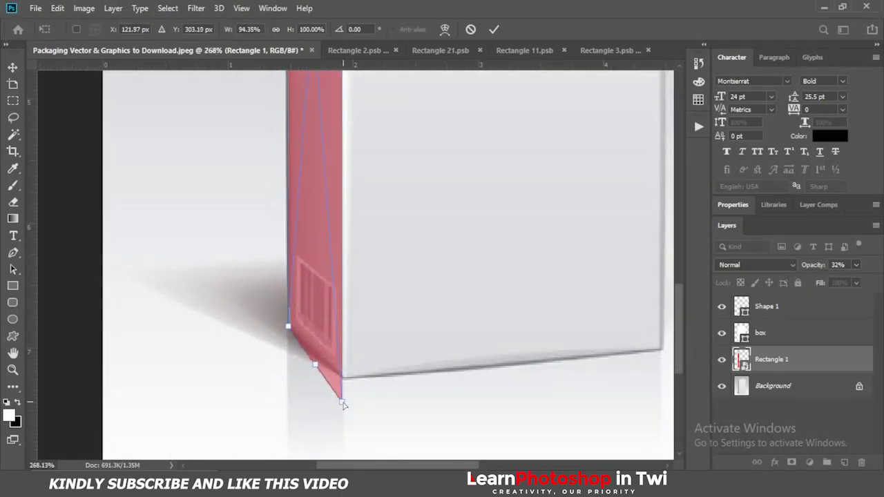
left_click_drag(343, 405, 345, 380)
left_click_drag(676, 326, 676, 211)
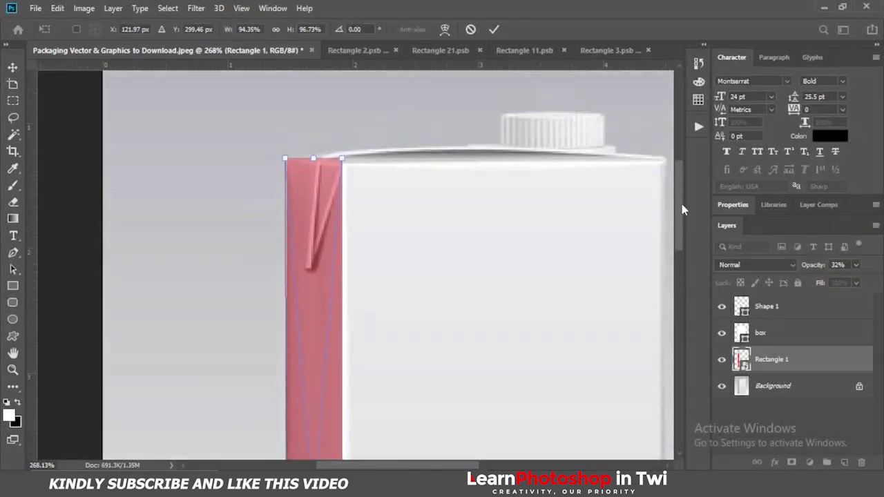
left_click_drag(342, 150, 290, 152)
left_click_drag(684, 204, 684, 257)
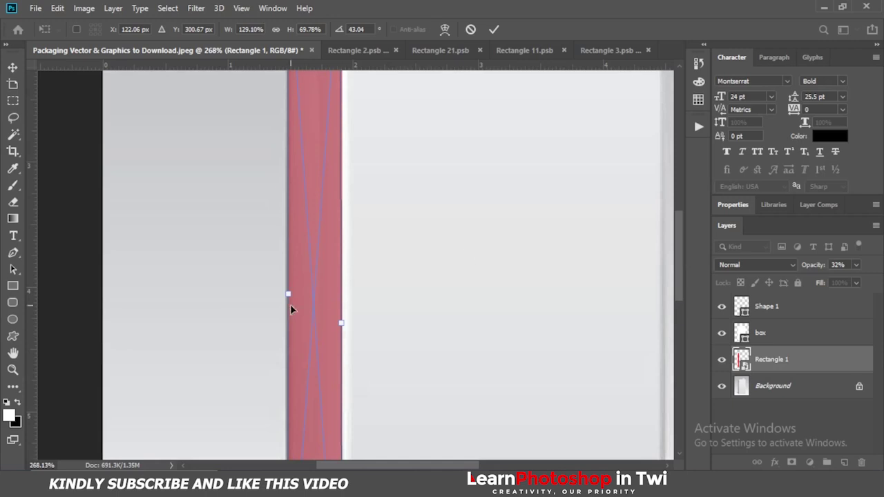
left_click(494, 28)
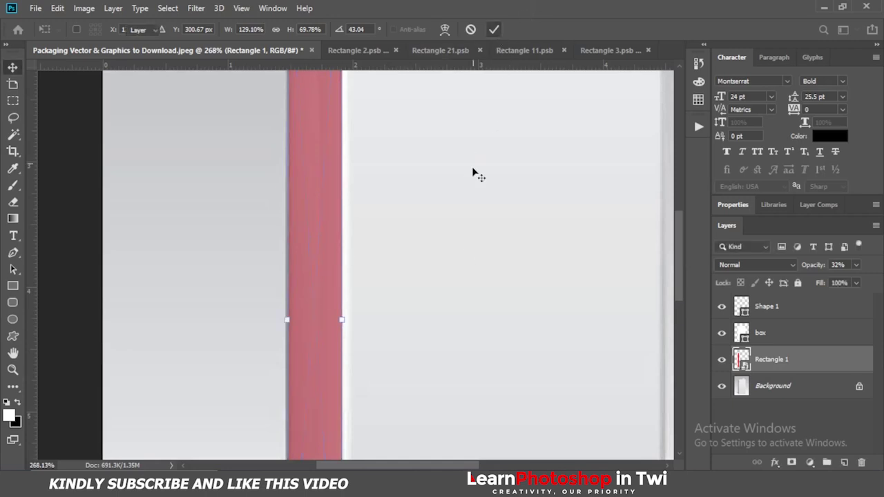
left_click(474, 179)
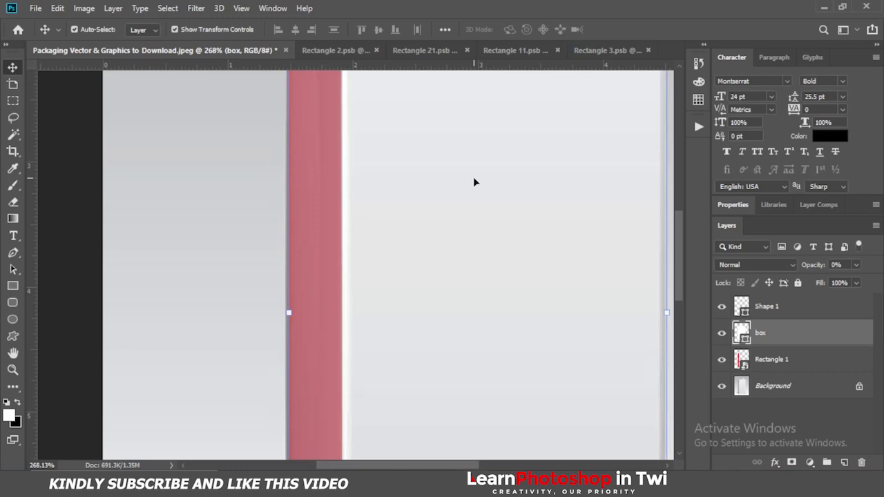
key("ctrl+t")
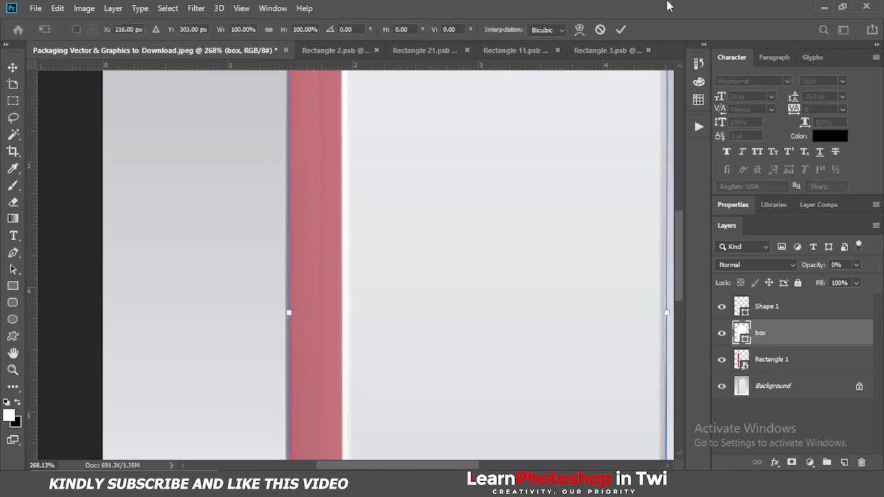
left_click(620, 29)
Stretch the side rectangle's outer edge slightly outward to the carton's edge, apply the transform, and deselect all layers.
left_click(771, 360)
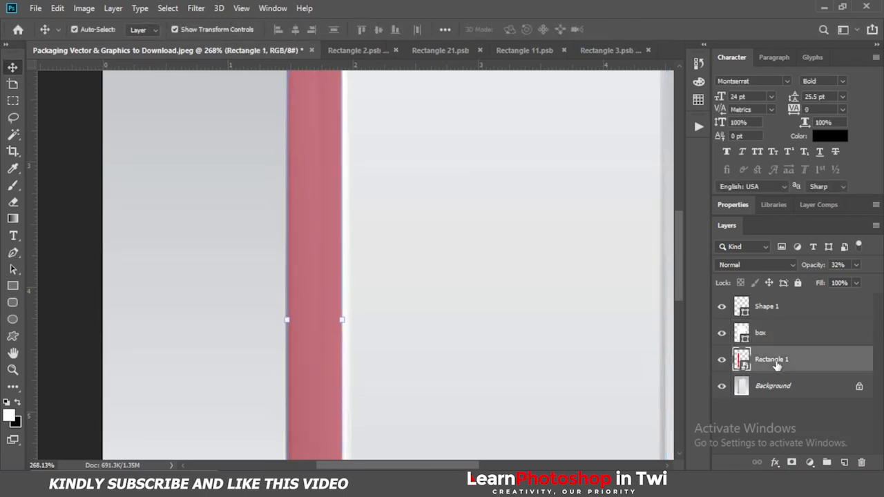
key("ctrl+t")
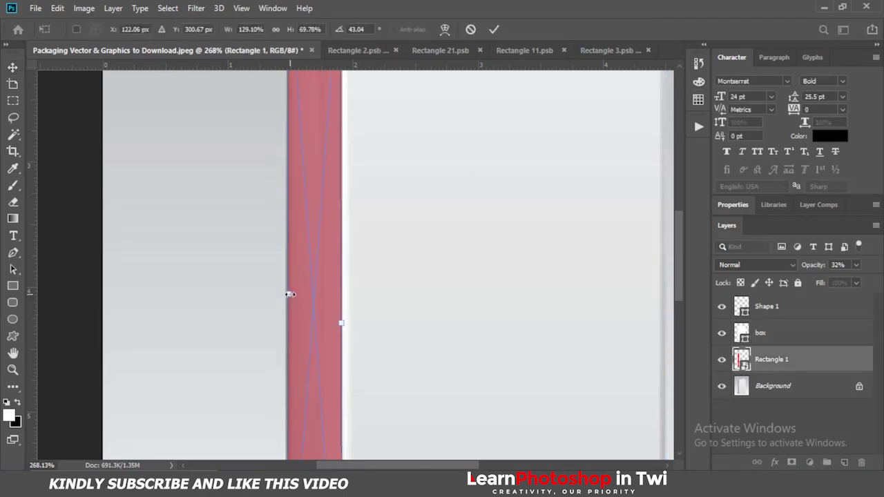
left_click_drag(288, 296, 285, 294)
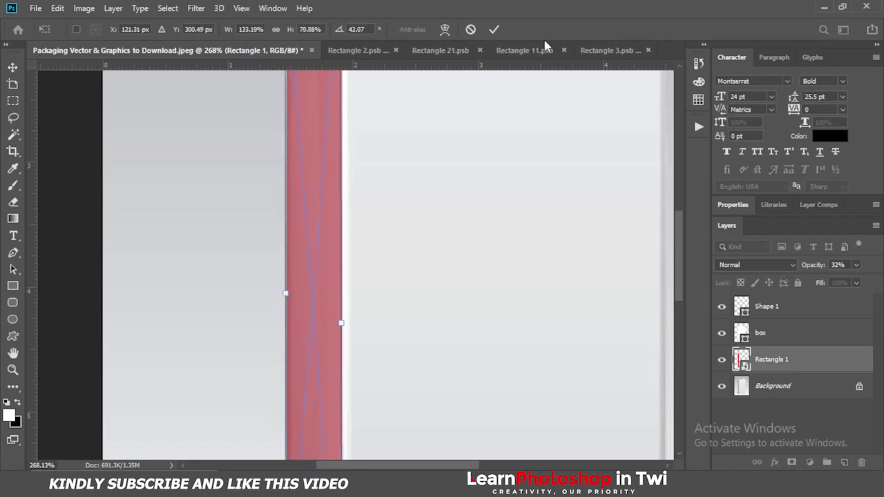
left_click(496, 30)
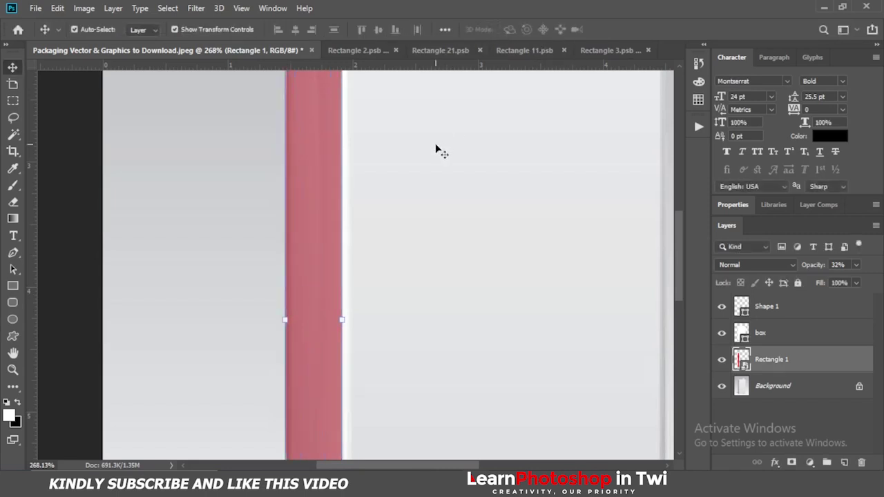
left_click(437, 145)
key("ctrl+0")
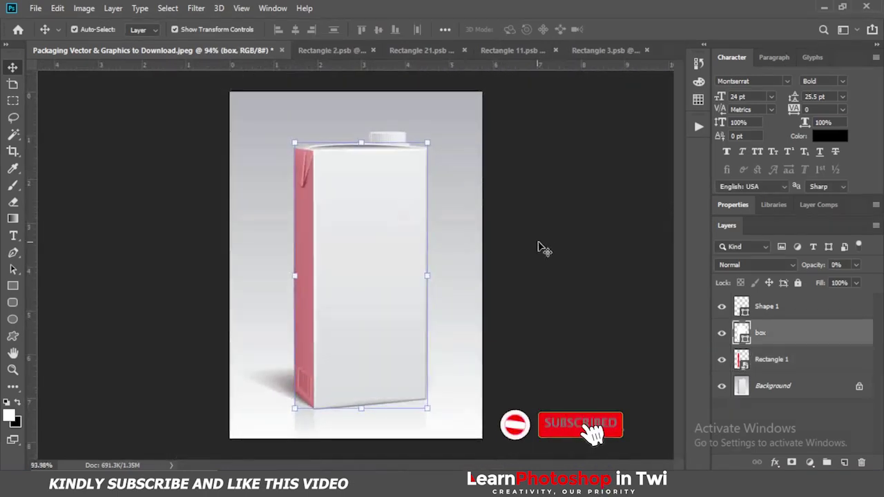
left_click(539, 248)
left_click(304, 320)
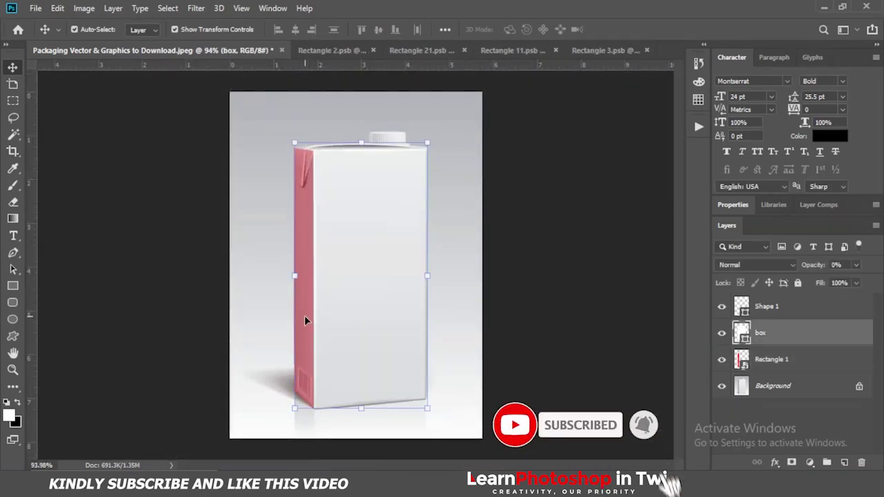
left_click(530, 306)
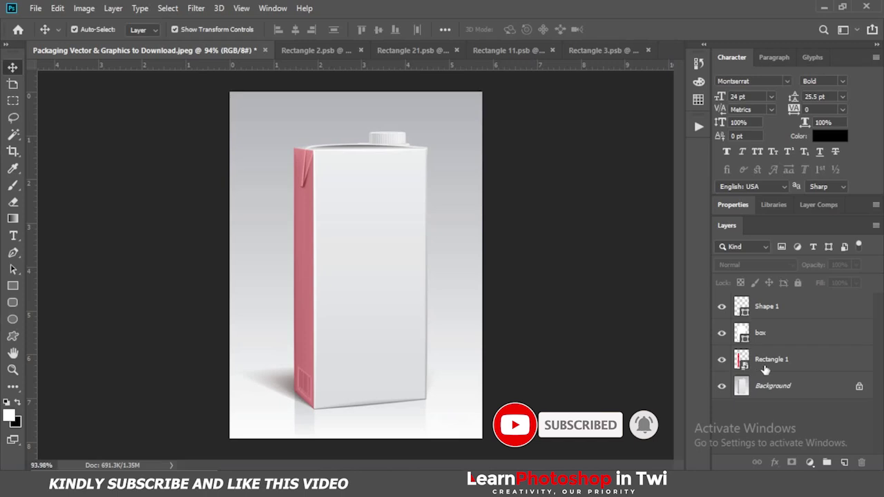
Draw a 184 × 426 px rectangle over the carton's front face, directly above the Rectangle 1 layer, and fill it with red.
left_click(765, 361)
left_click(12, 285)
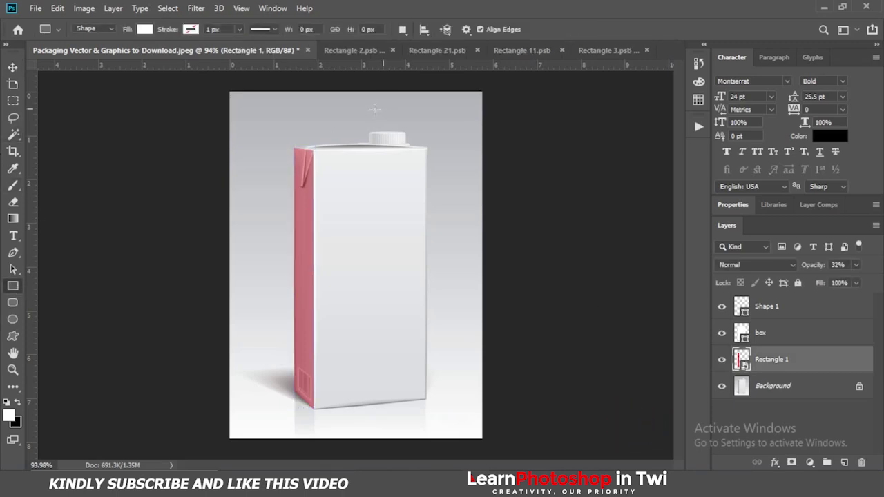
left_click_drag(316, 153, 426, 412)
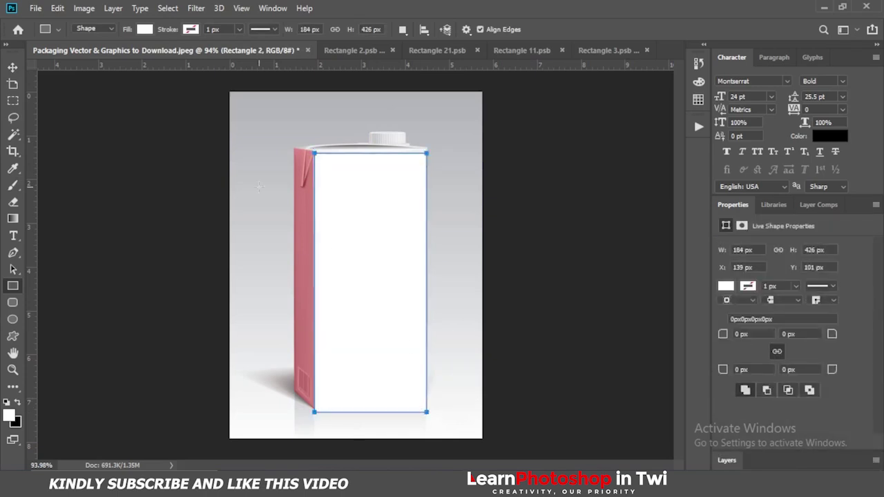
left_click(726, 286)
left_click(727, 333)
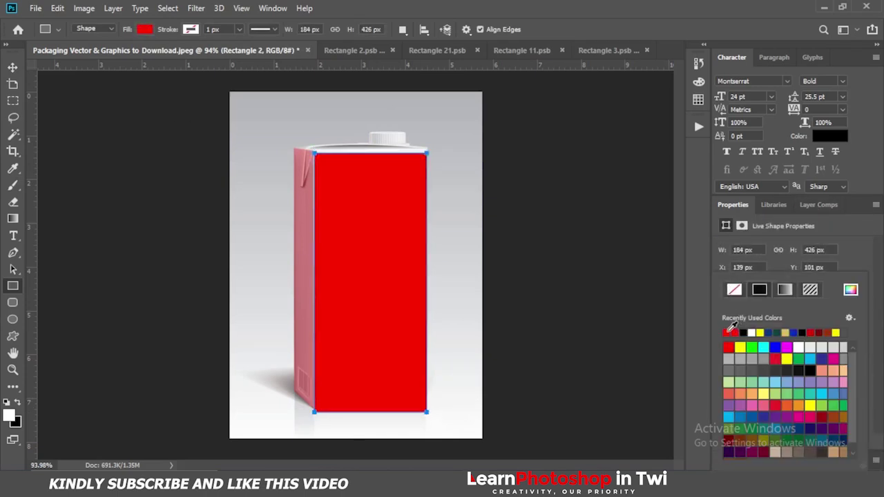
left_click(12, 67)
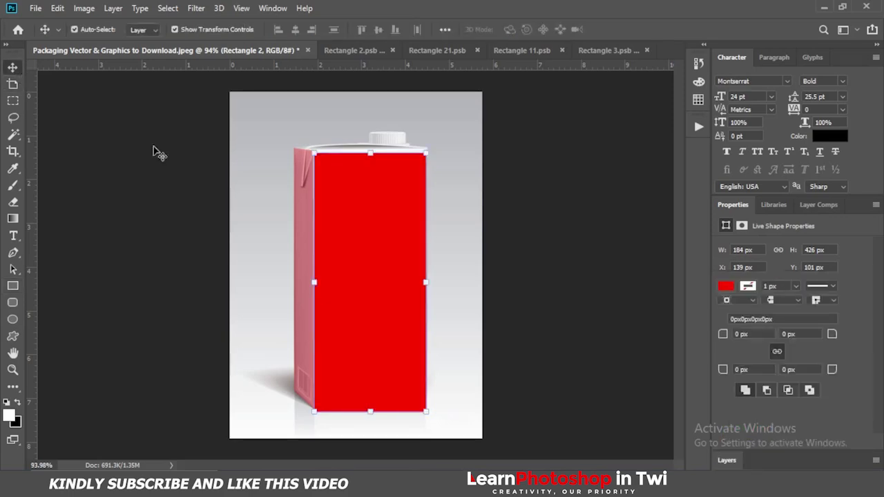
Convert the front rectangle's layer to a smart object and lower its opacity to 23%.
left_click(728, 466)
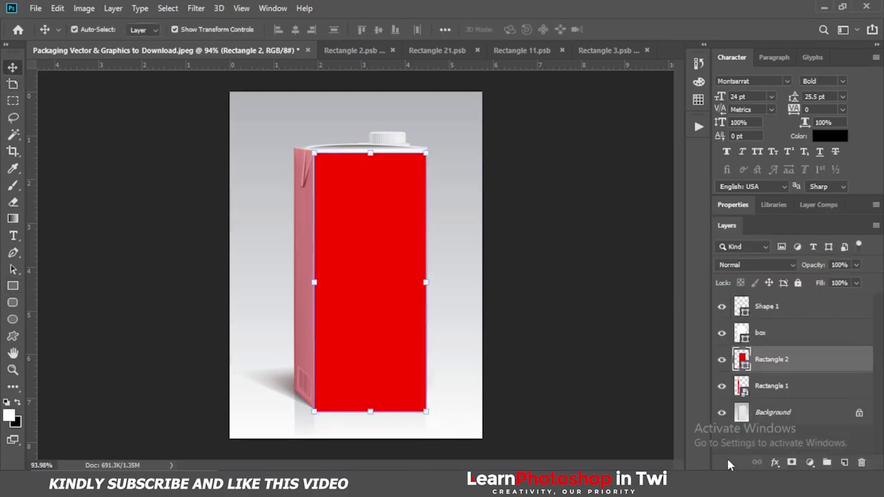
right_click(789, 359)
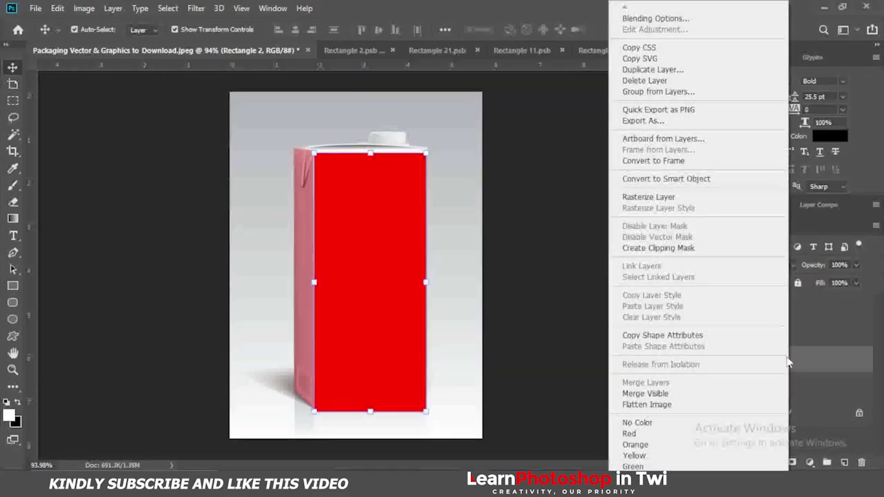
left_click(689, 181)
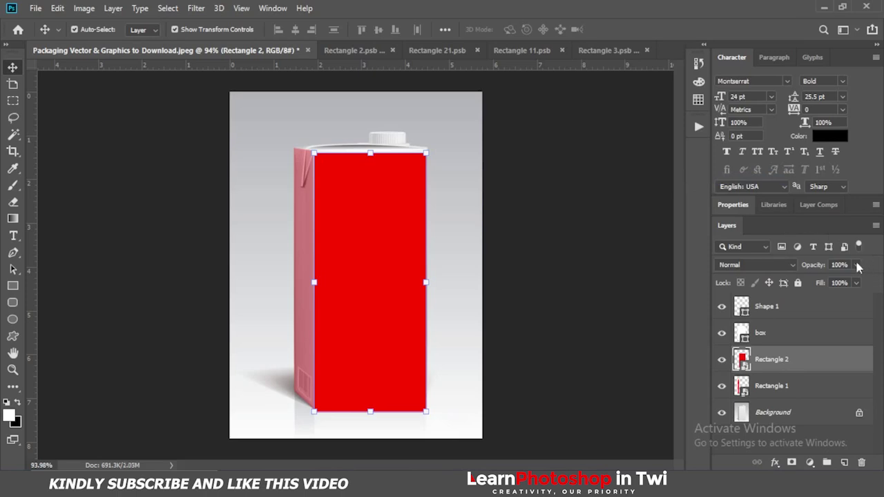
left_click(812, 282)
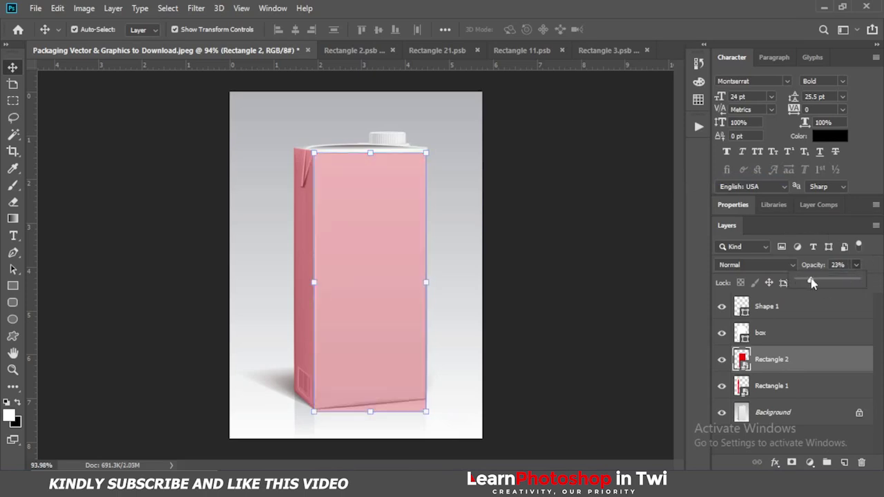
Distort the Rectangle 2 corners to match the slanted outline of the carton's front face, apply the transform, and deselect all layers.
scroll(443, 143, "up", 5)
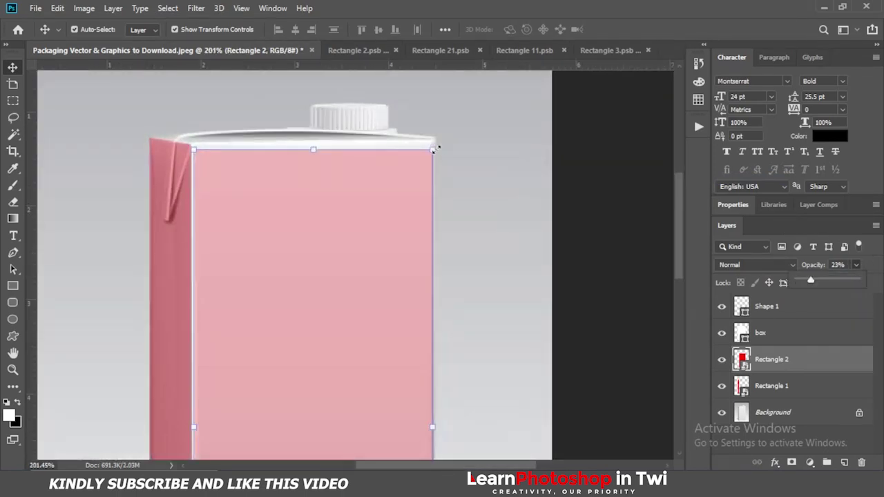
left_click(58, 8)
mouse_move(156, 306)
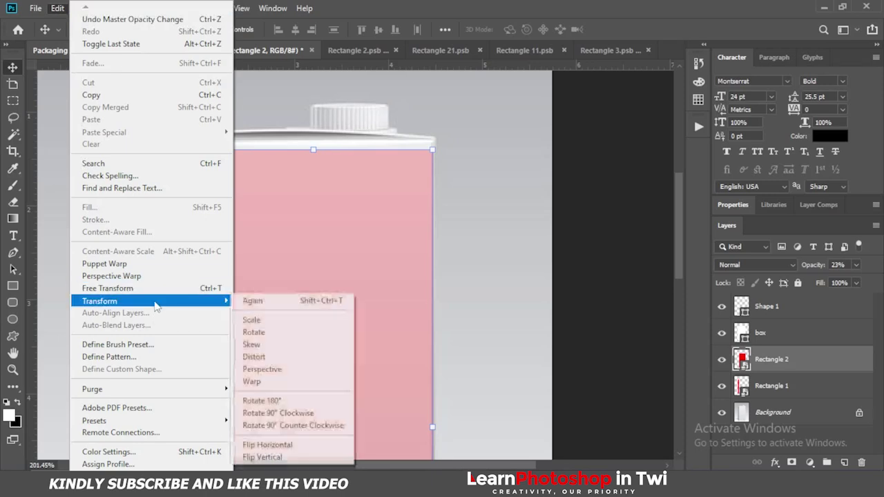
left_click(297, 357)
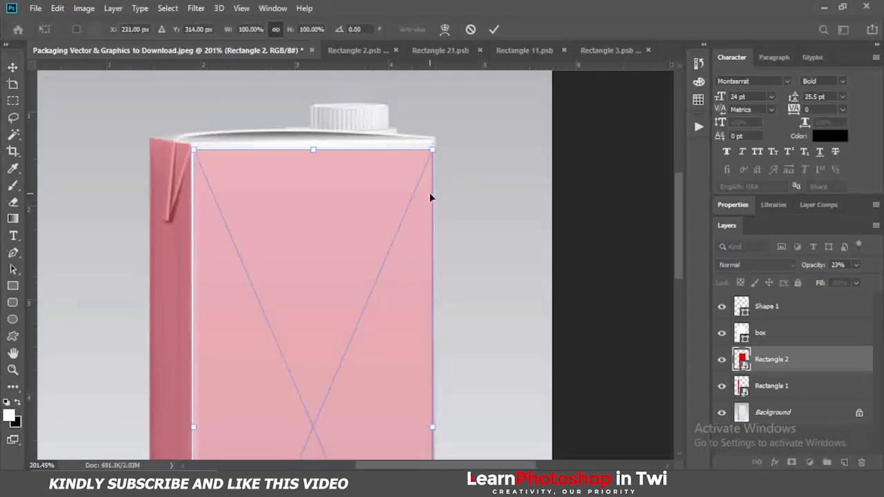
left_click_drag(432, 149, 433, 140)
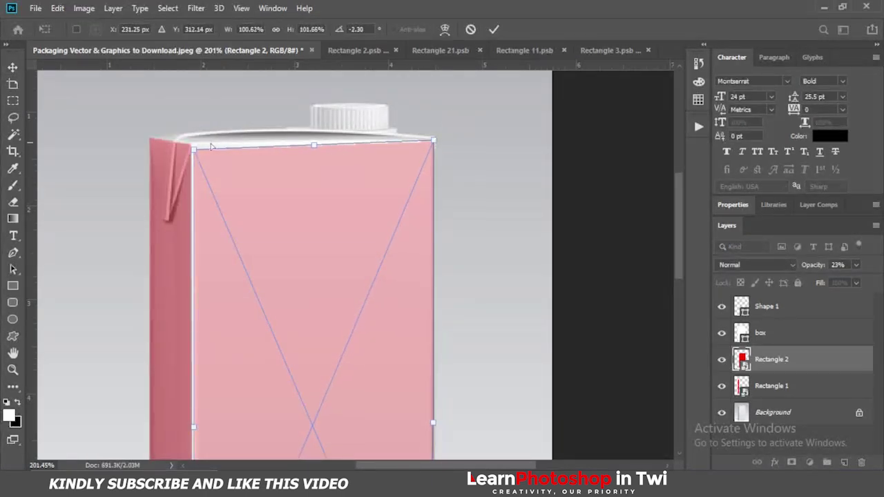
left_click_drag(193, 150, 190, 144)
left_click_drag(676, 216, 679, 305)
left_click_drag(195, 384, 194, 376)
left_click_drag(433, 381, 432, 354)
left_click_drag(677, 323, 679, 247)
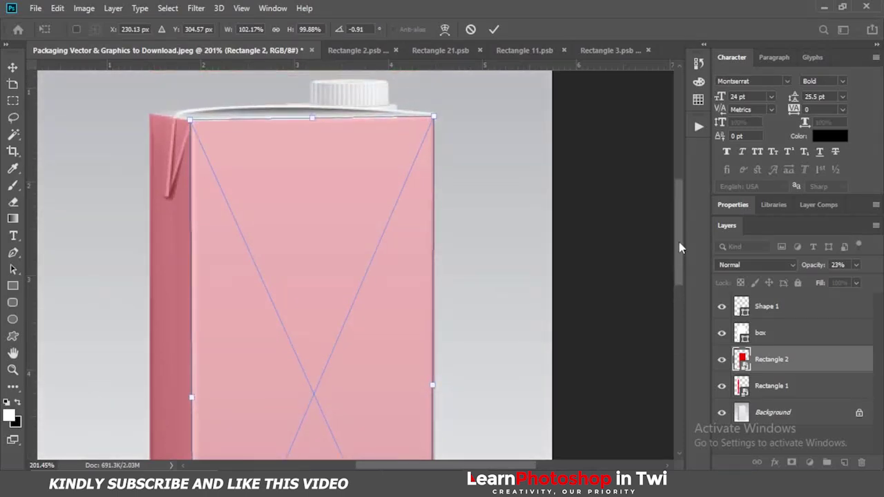
left_click(493, 29)
left_click(607, 182)
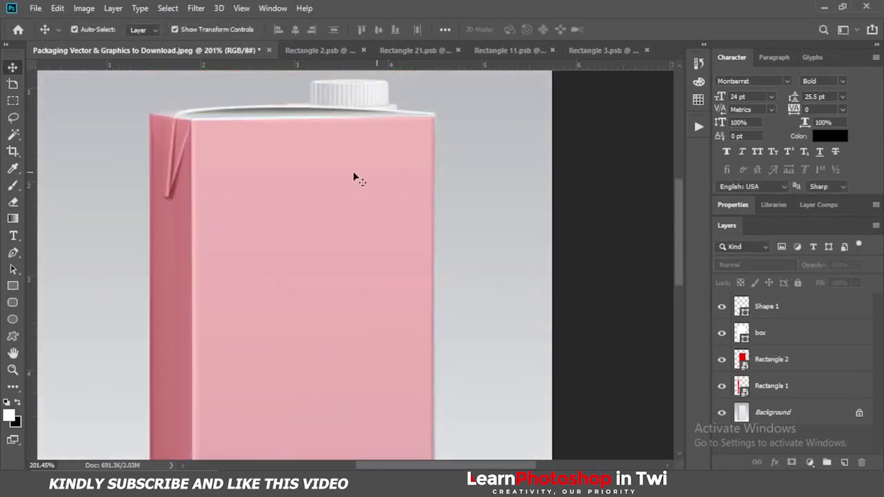
Select the Rectangle 2 layer and hide the Shape 1 and box layers.
left_click(301, 180)
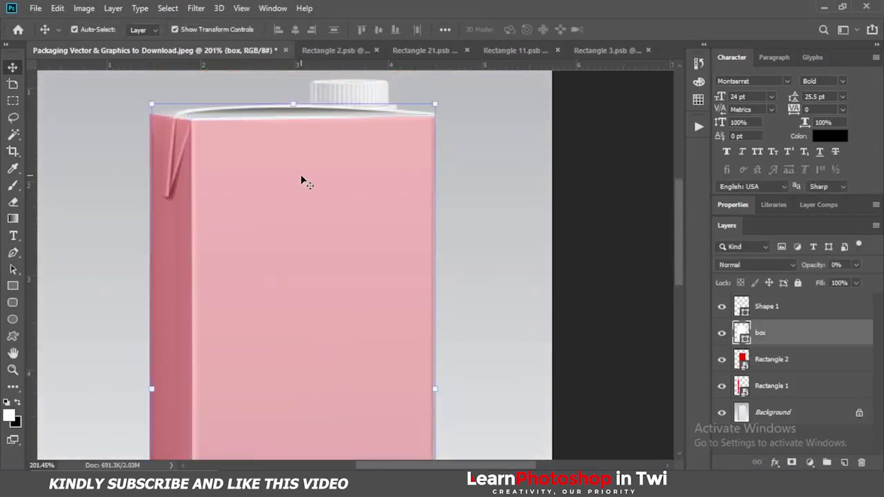
left_click(732, 360)
left_click(721, 306)
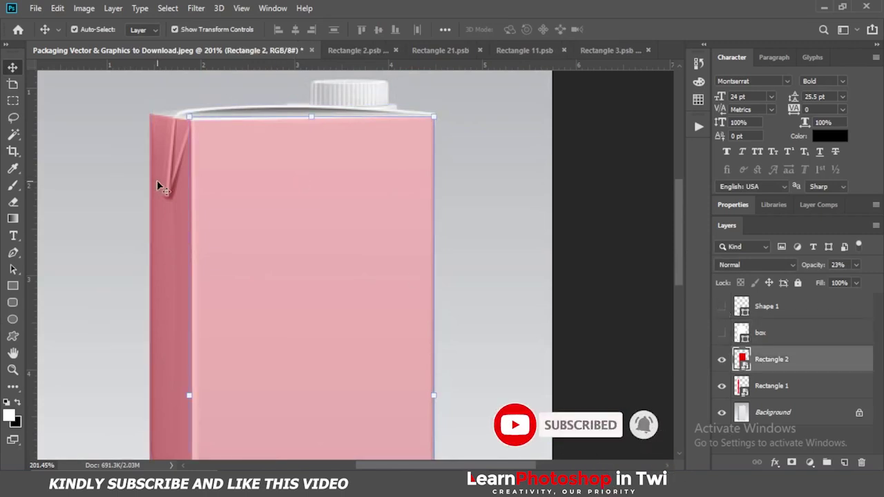
Nudge the front rectangle's upper-left corner slightly upward to the carton's edge, apply the transform, and deselect all layers.
left_click(57, 8)
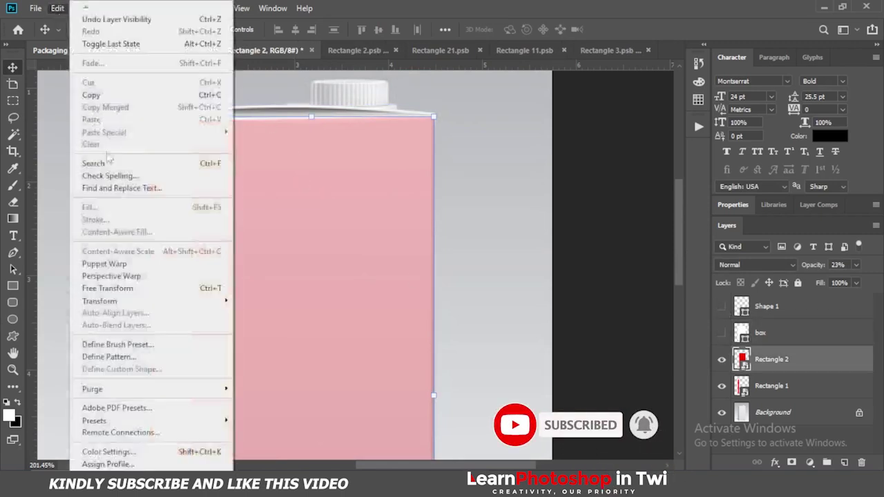
mouse_move(169, 307)
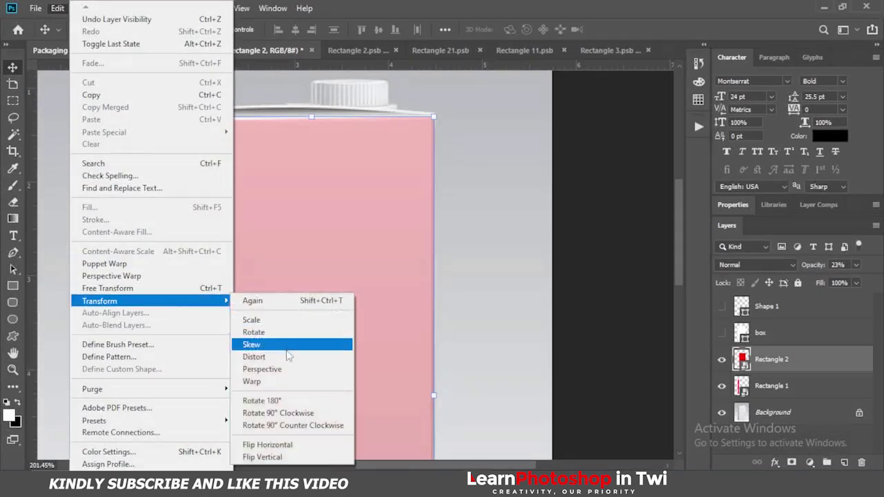
left_click(286, 300)
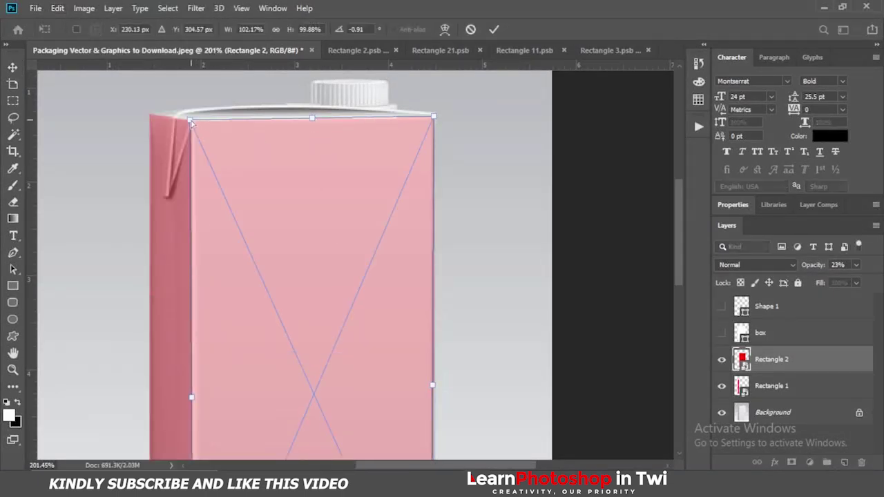
left_click_drag(192, 121, 191, 120)
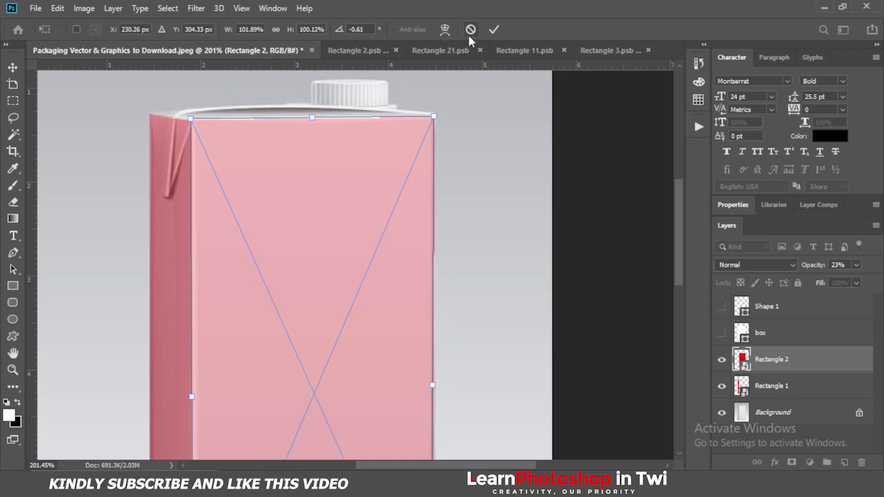
left_click(493, 30)
left_click(591, 119)
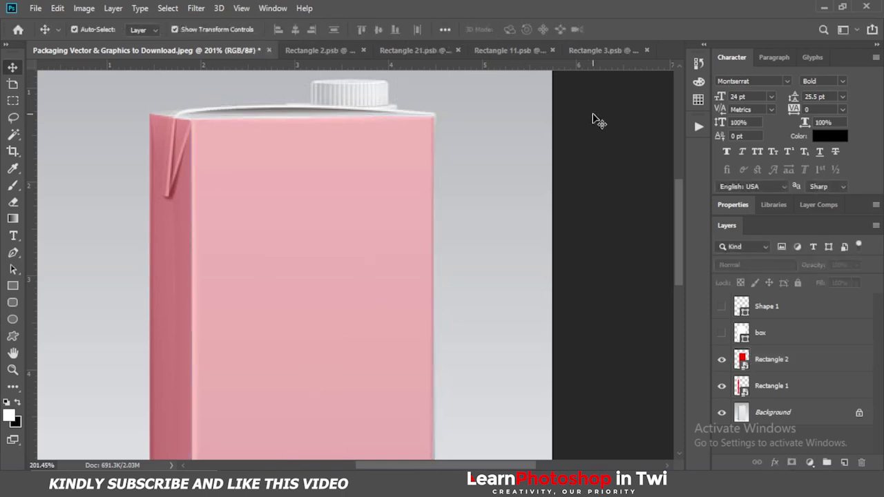
Rename the Shape 1 layer to head and show the head and box layers again.
left_click(772, 311)
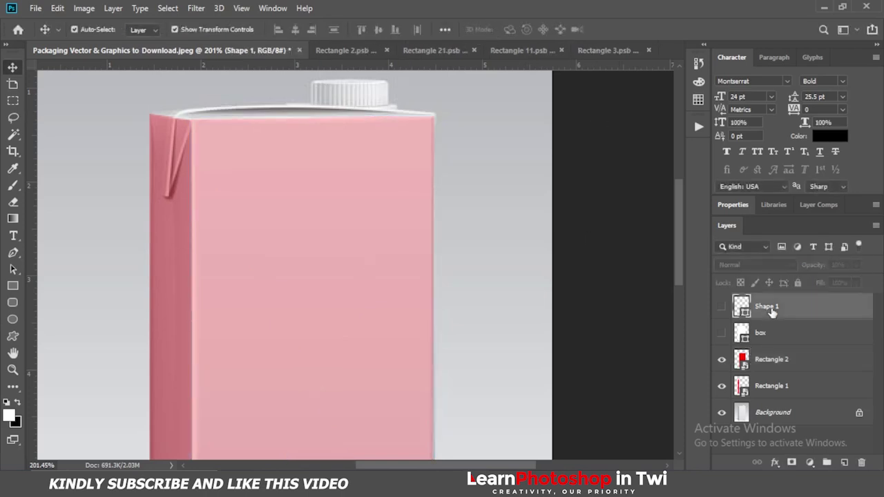
double_click(767, 306)
type("head")
left_click(802, 334)
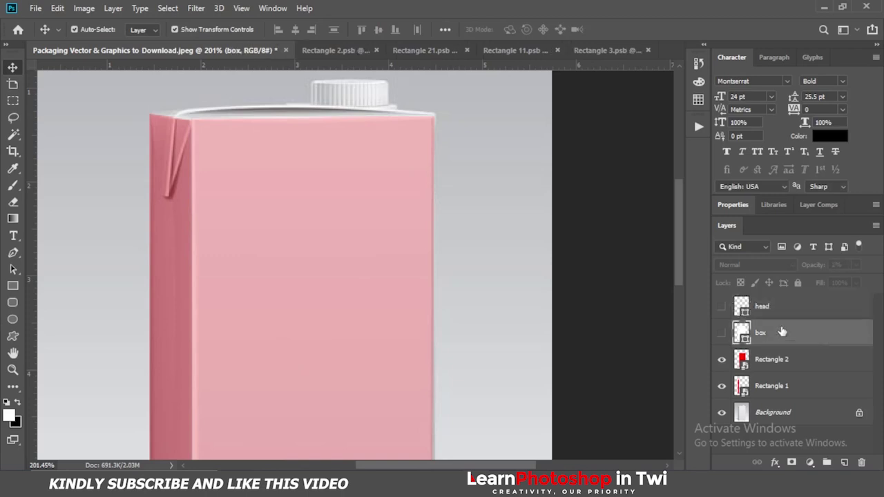
left_click_drag(726, 309, 723, 332)
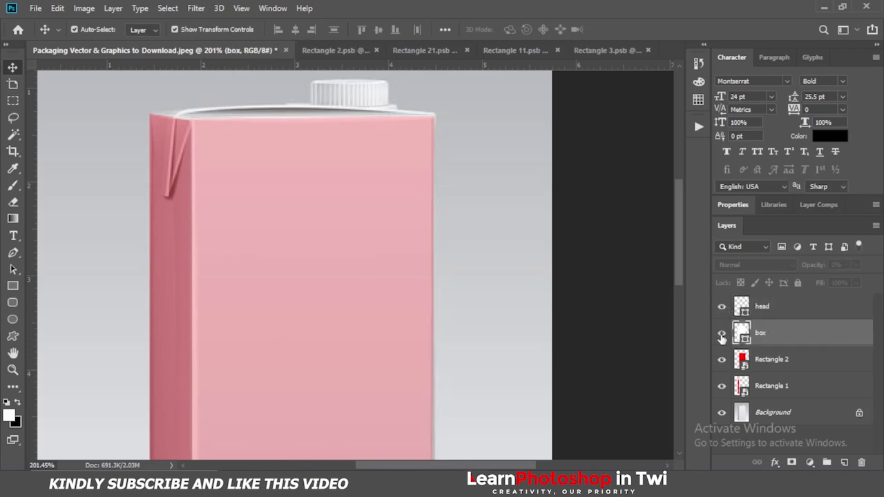
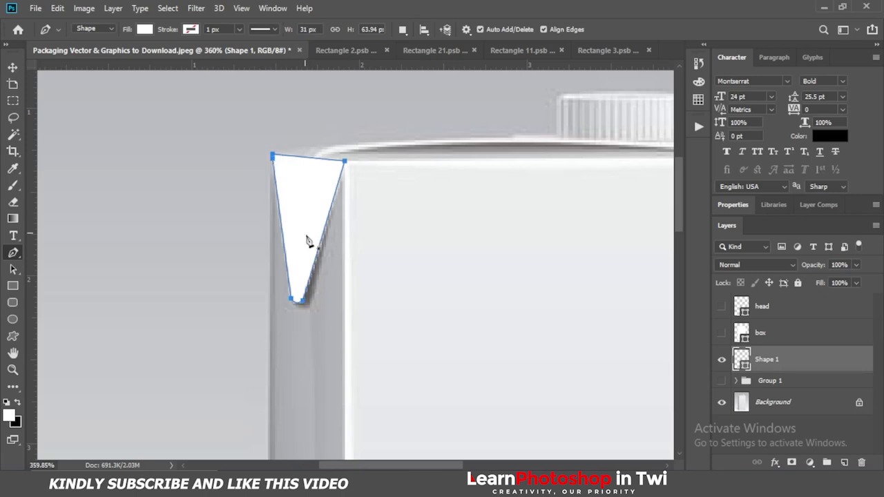
Add an anchor point on the flap shape's right slanted edge and adjust its lower tip to follow the fold.
left_click(322, 237)
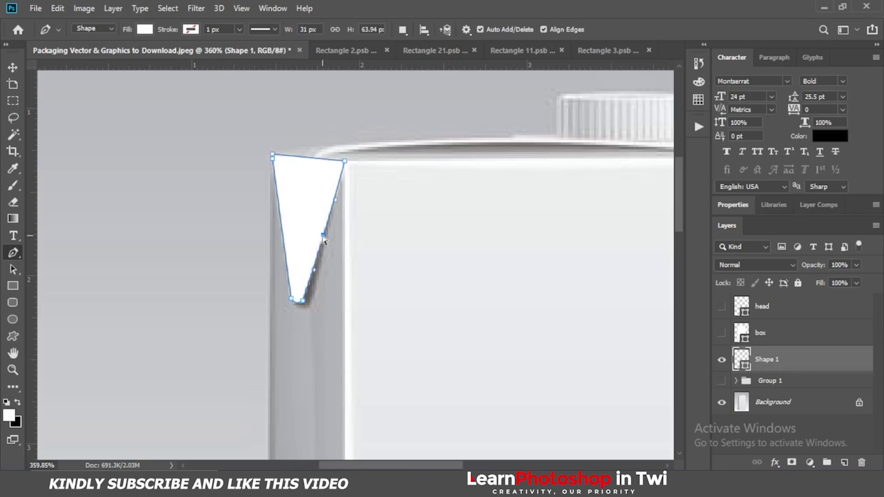
left_click(304, 301)
left_click_drag(305, 307, 307, 306)
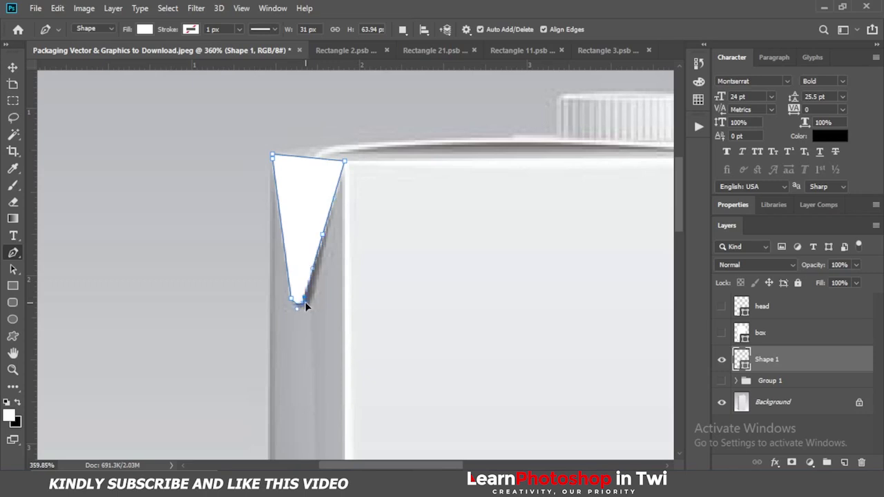
Hide the flap's Shape 1 layer and show Group 1.
left_click(722, 362)
left_click(721, 362)
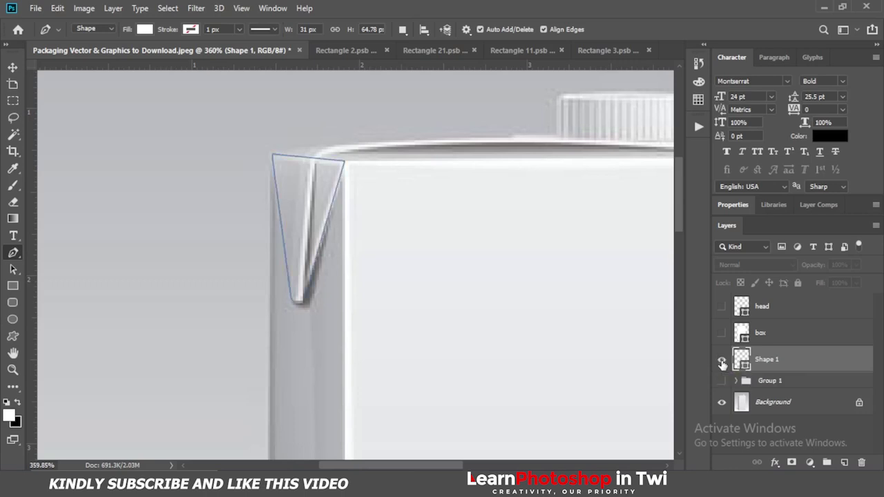
left_click(722, 361)
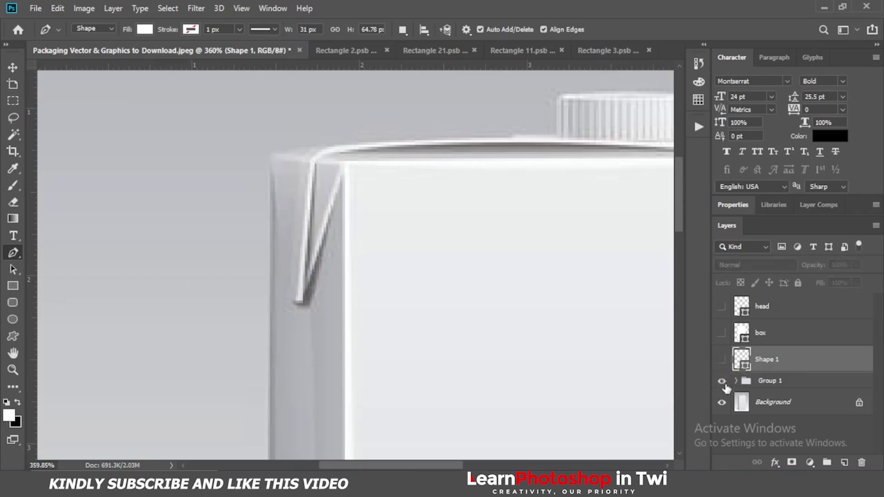
Load the box layer's outline as a selection and add it to Group 1 as a layer mask.
left_click(772, 334)
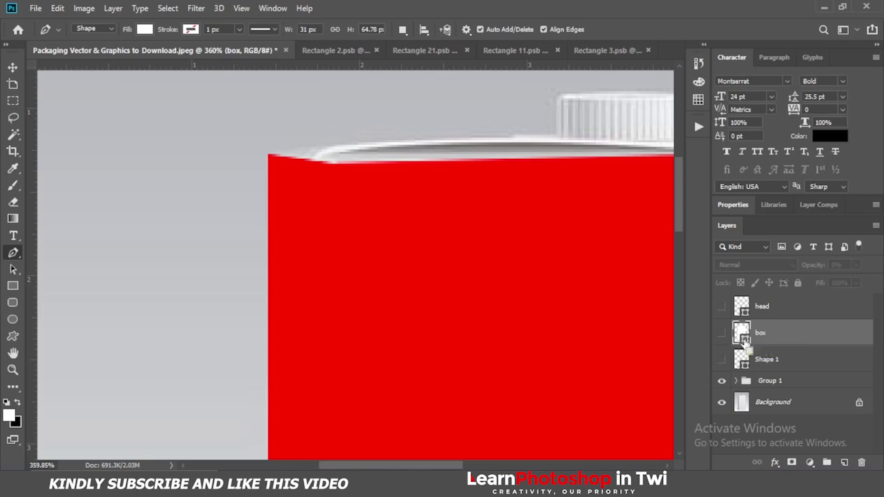
left_click(743, 339, "ctrl")
scroll(397, 263, "down", 5)
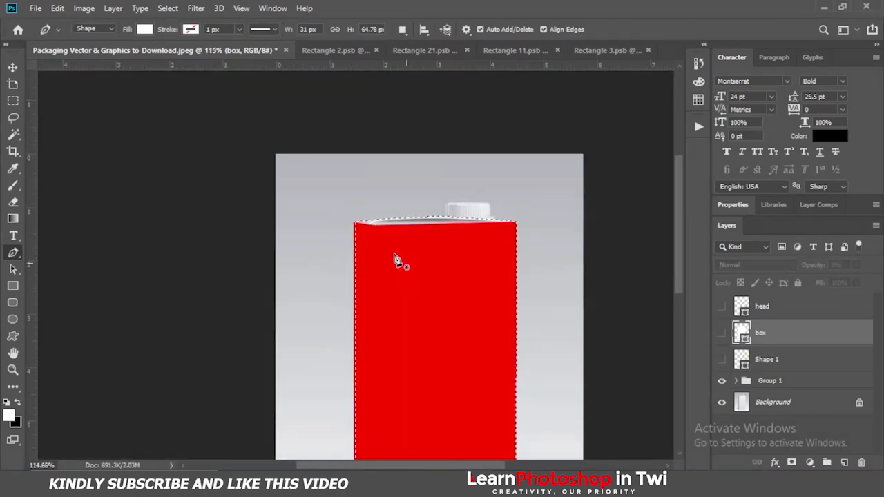
scroll(397, 263, "down", 1)
scroll(397, 262, "up", 1)
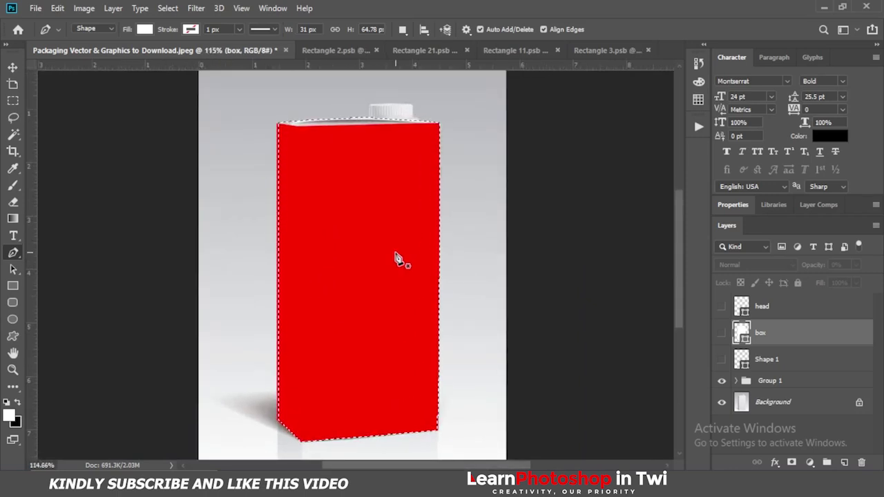
left_click(791, 381)
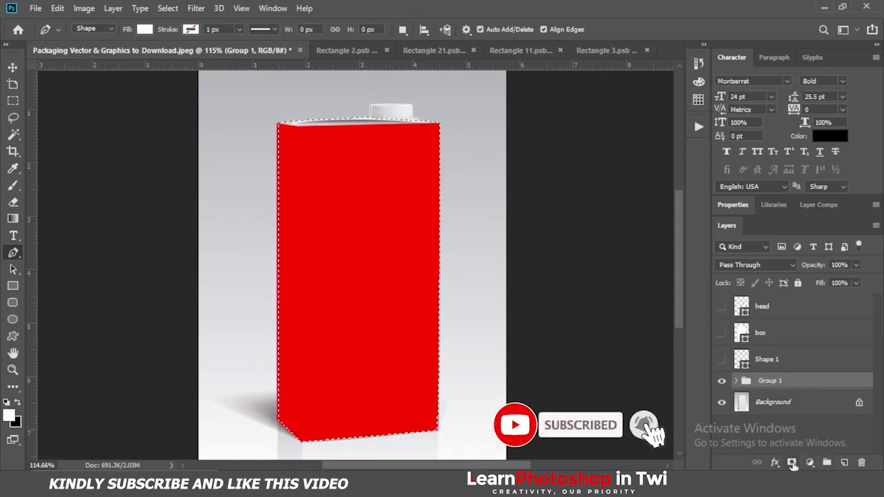
left_click(792, 462)
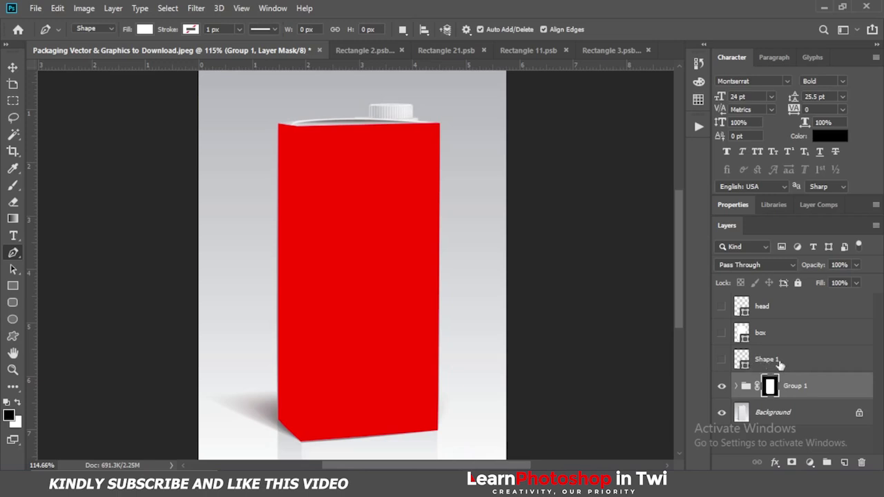
With Shape 1's outline loaded as a selection, paint black on Group 1's mask over the flap using a 25 px brush, and deselect.
left_click_drag(769, 364, 749, 372)
left_click(12, 189)
scroll(283, 126, "up", 6)
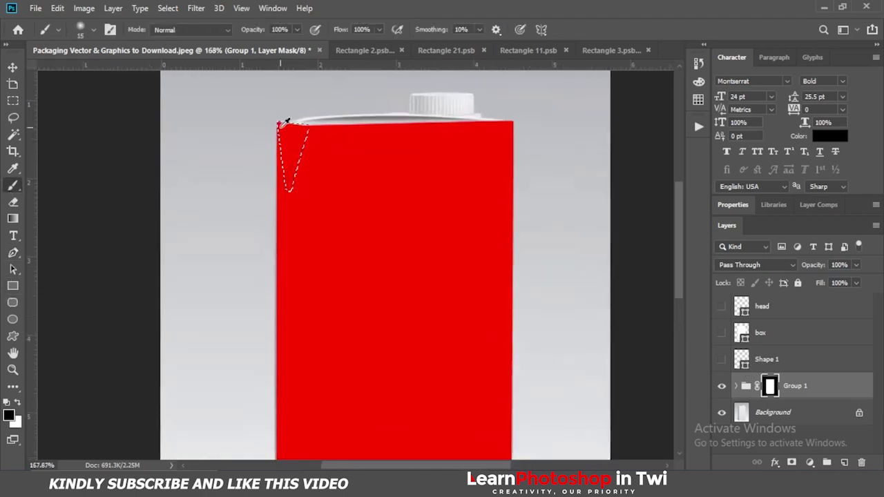
left_click(289, 29)
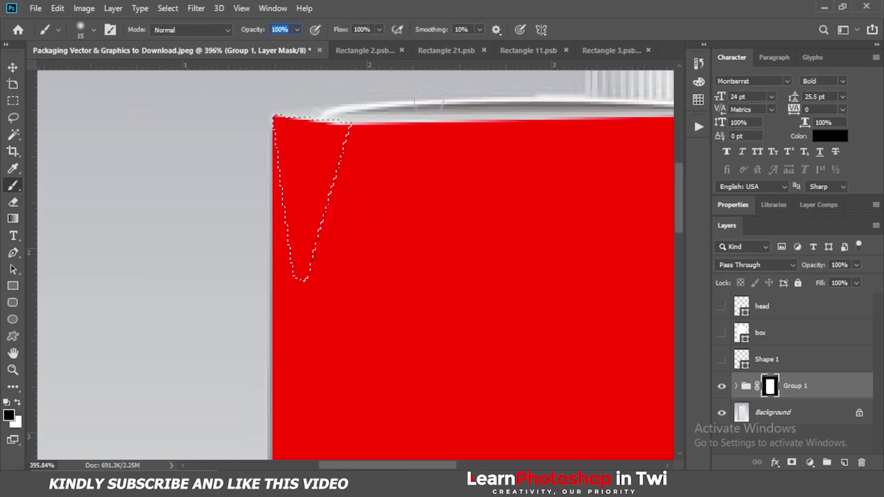
key("Return")
key("bracketright")
key("bracketright")
mouse_move(325, 134)
left_mouse_down()
mouse_move(338, 190)
mouse_move(306, 266)
mouse_move(314, 159)
mouse_move(296, 241)
mouse_move(292, 79)
left_mouse_up()
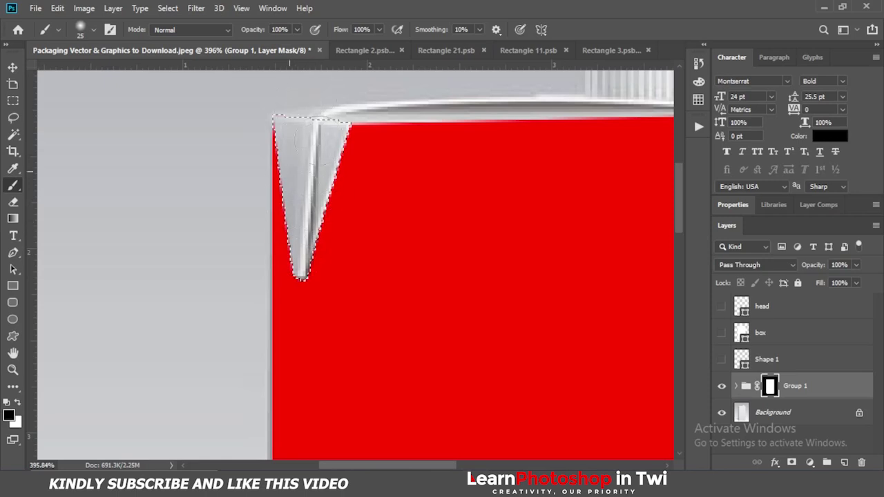
scroll(372, 234, "down", 2)
scroll(373, 233, "down", 3)
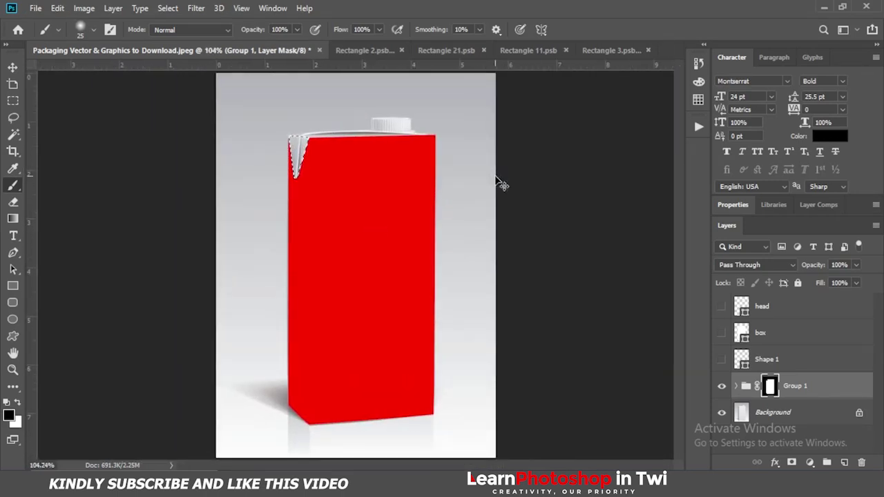
key("ctrl+d")
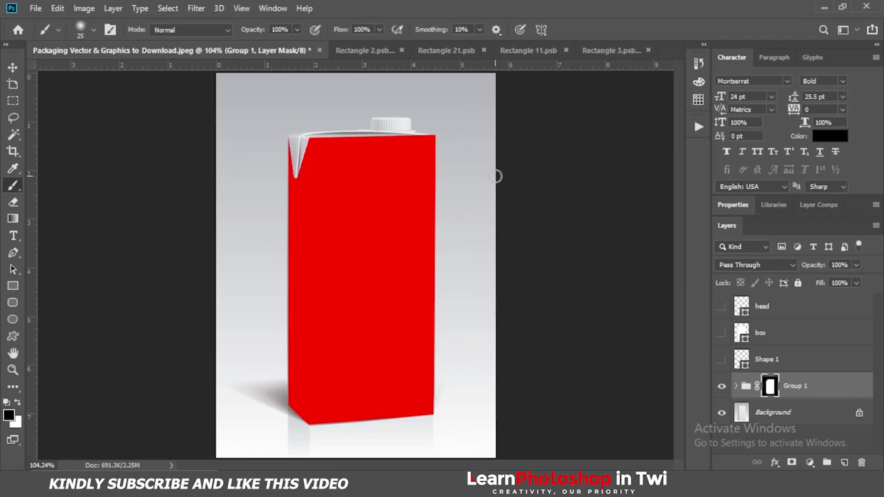
Open the front panel's Rectangle 2 smart object and place Fruit juice sticker.jpeg, scaled to fill the panel's full height.
left_click(736, 386)
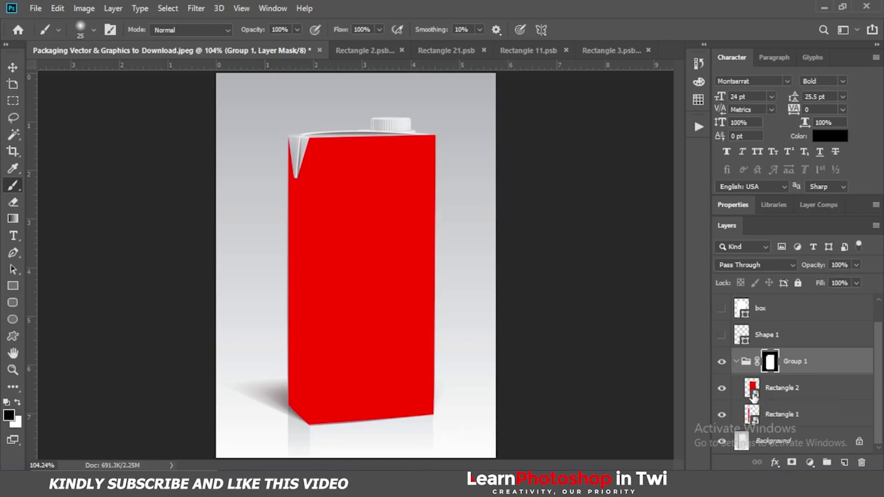
double_click(752, 391)
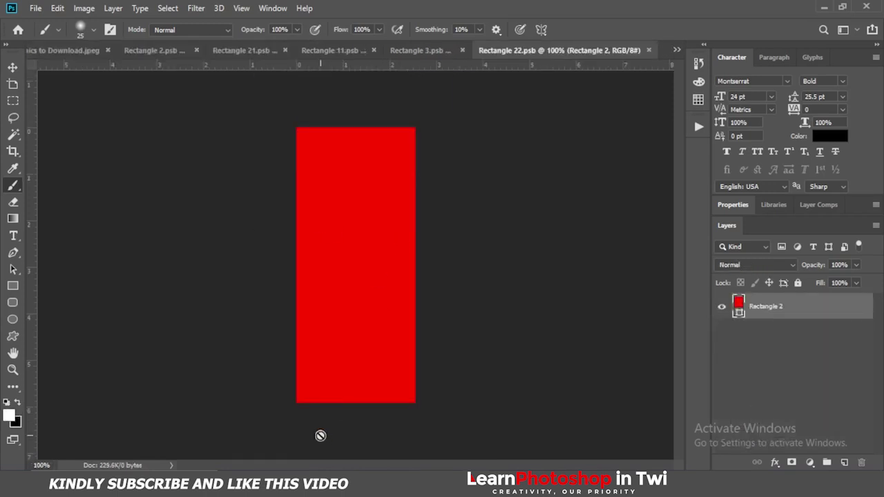
mouse_move(342, 492)
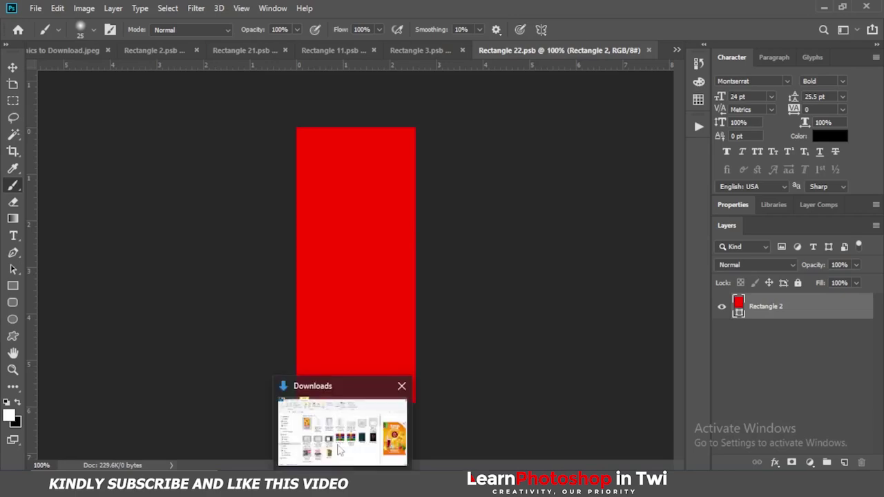
left_click(343, 467)
left_click_drag(205, 169, 348, 290)
left_click_drag(356, 178, 355, 128)
left_click_drag(355, 352, 355, 407)
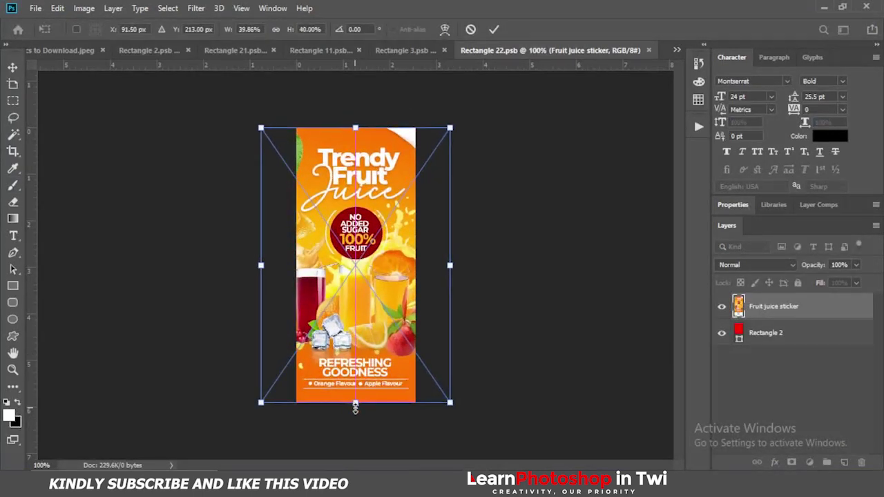
left_click(494, 29)
Save the front panel's smart object, close the older leftover Rectangle documents and return to the carton mockup.
left_click(36, 8)
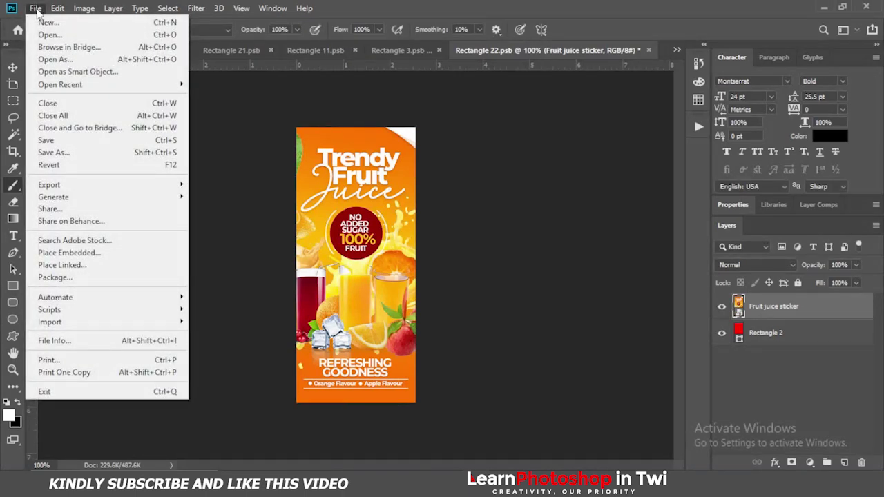
left_click(86, 139)
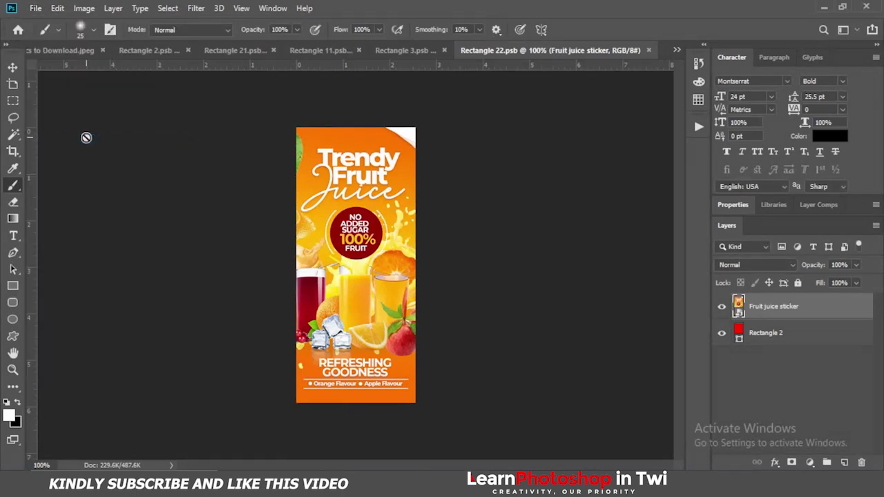
left_click(444, 50)
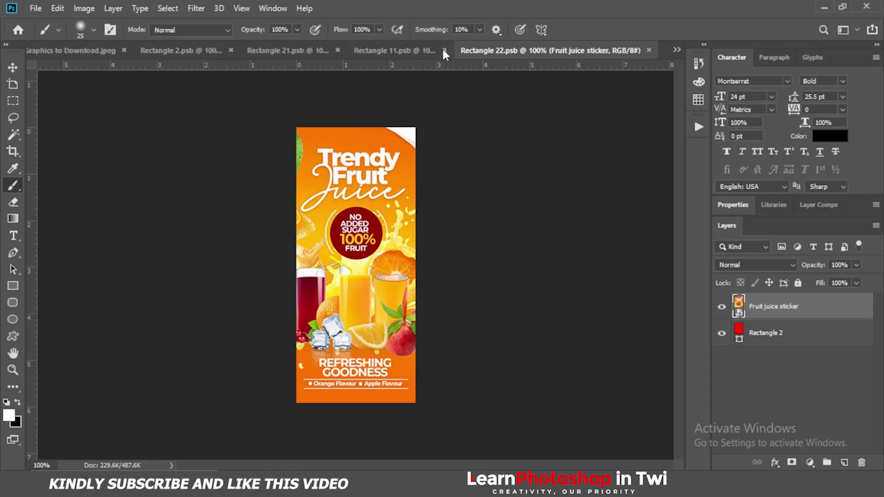
left_click(444, 51)
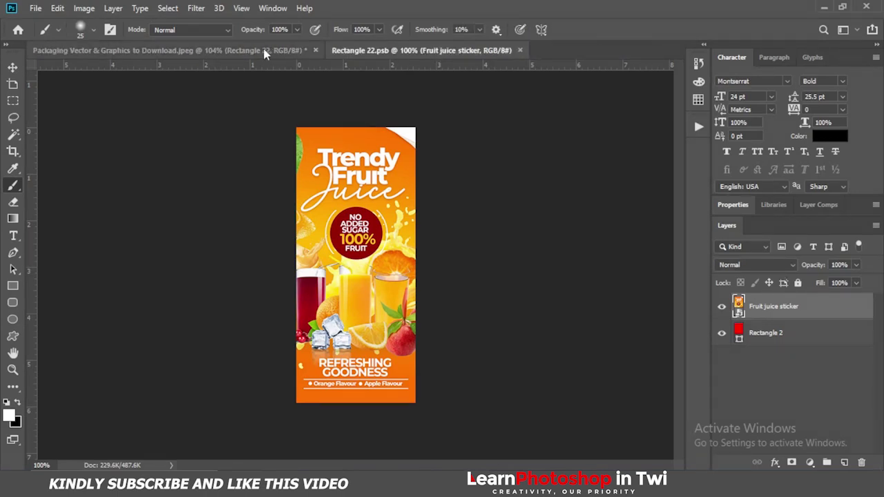
left_click(265, 52)
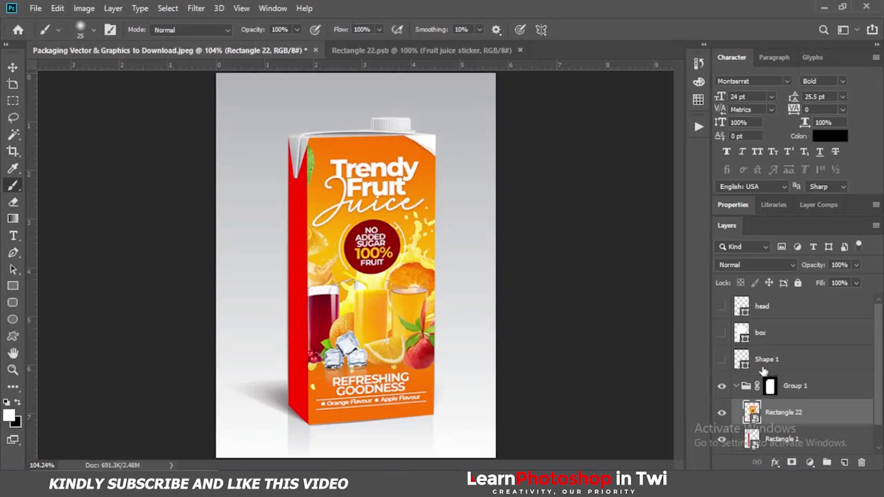
Open the side panel's Rectangle 1 smart object and place Fruit juice sticker.jpeg, scaled to span the strip's full height.
scroll(767, 373, "down", 1)
left_click(758, 423)
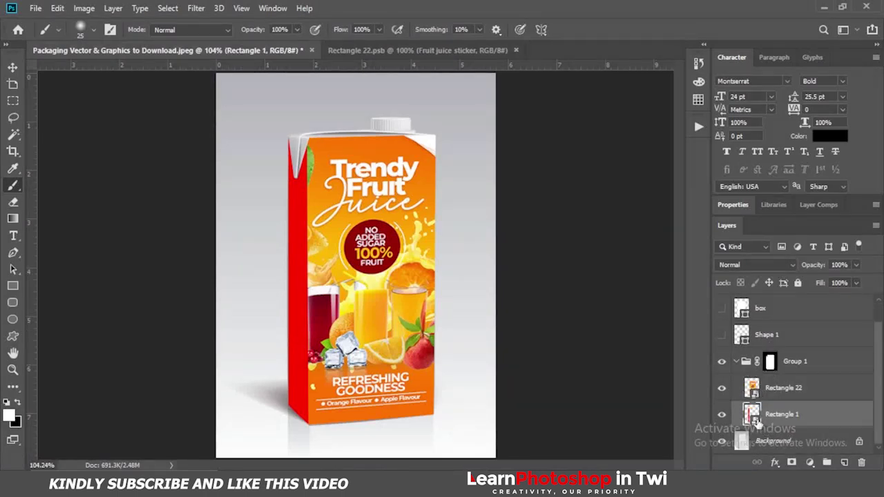
double_click(752, 414)
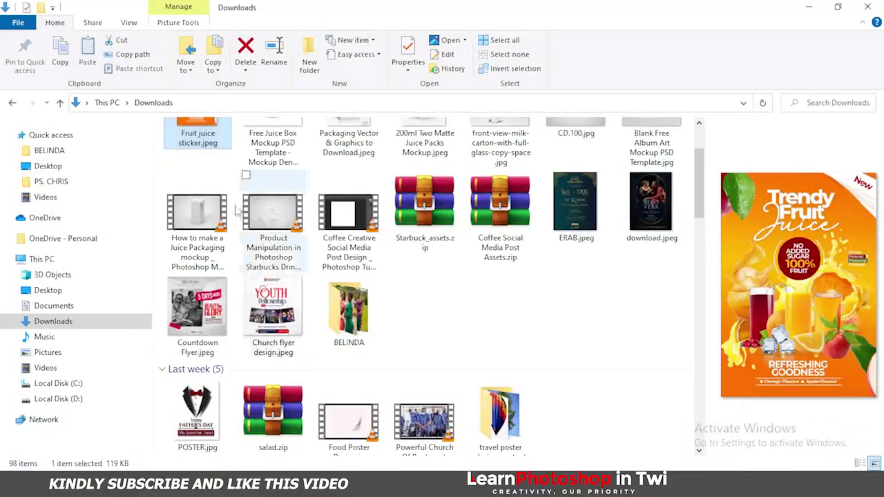
left_click_drag(197, 138, 470, 446)
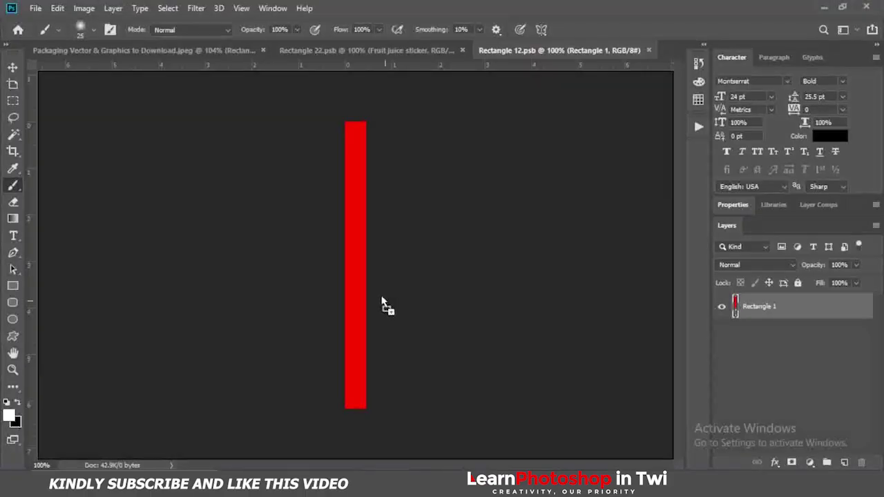
left_click_drag(387, 303, 355, 120)
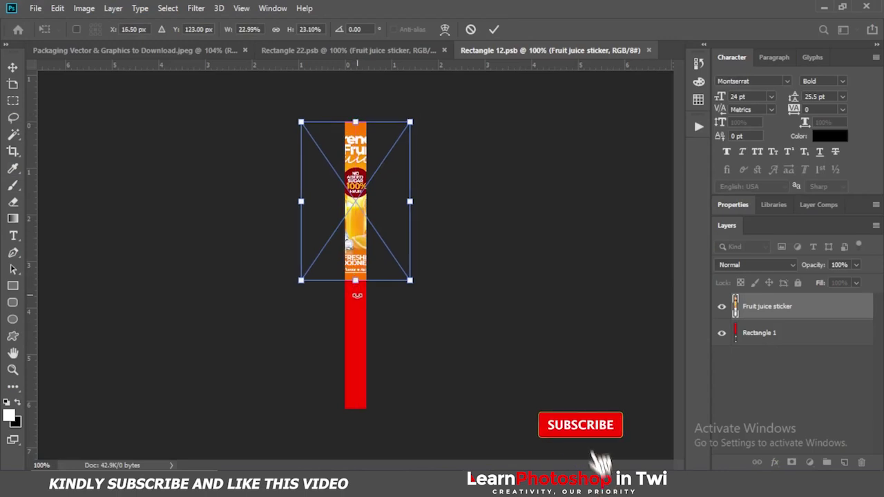
left_click_drag(356, 281, 373, 411)
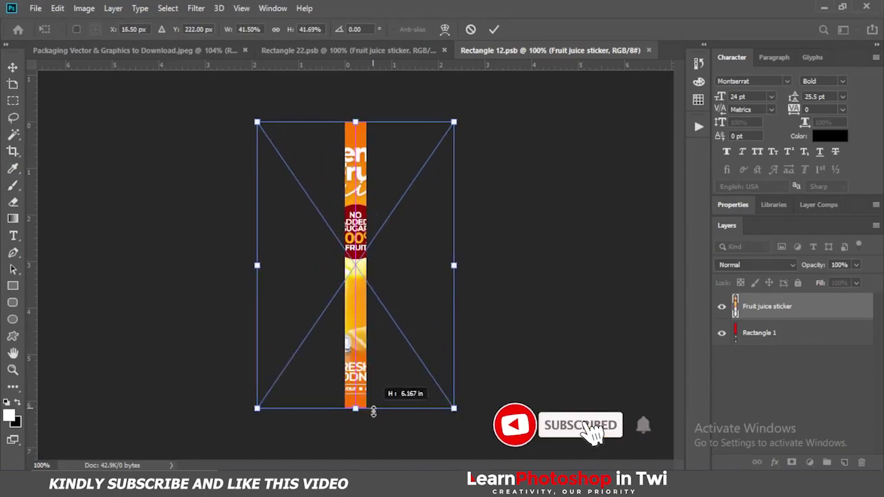
left_click(493, 29)
Save the side panel's smart object and return to the carton mockup document.
left_click(35, 8)
left_click(77, 138)
left_click(124, 52)
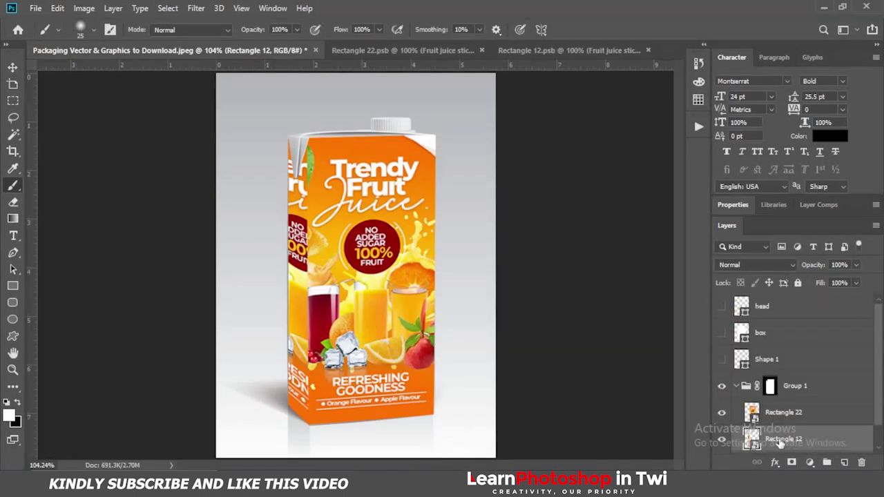
Load the box layer's outline as a selection and add a Solid Color fill layer directly above Background.
left_click(772, 334)
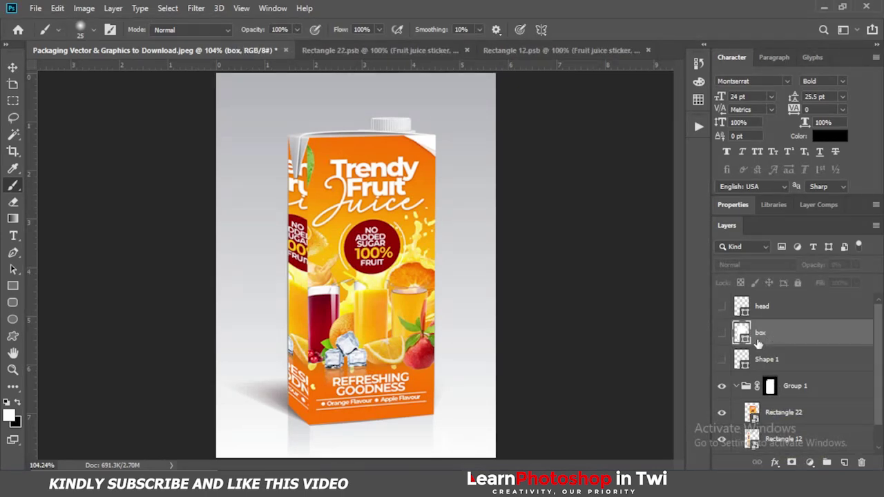
left_click(744, 338, "ctrl")
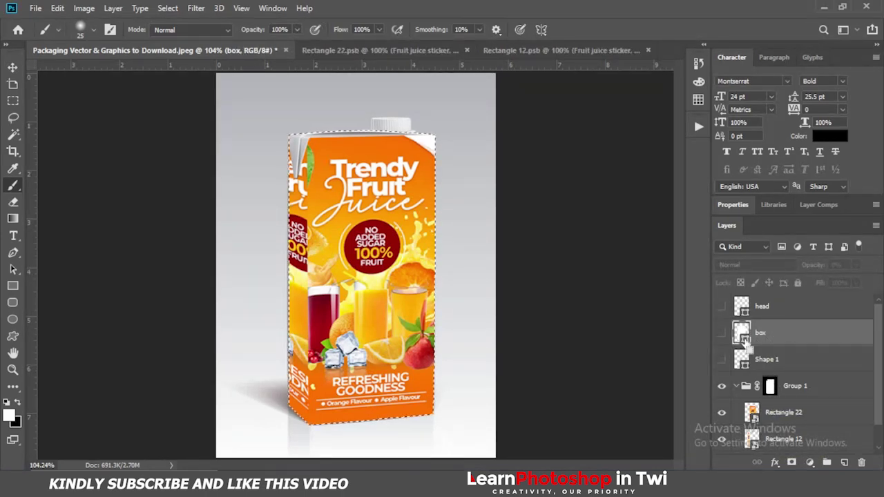
scroll(760, 346, "down", 1)
left_click(778, 443)
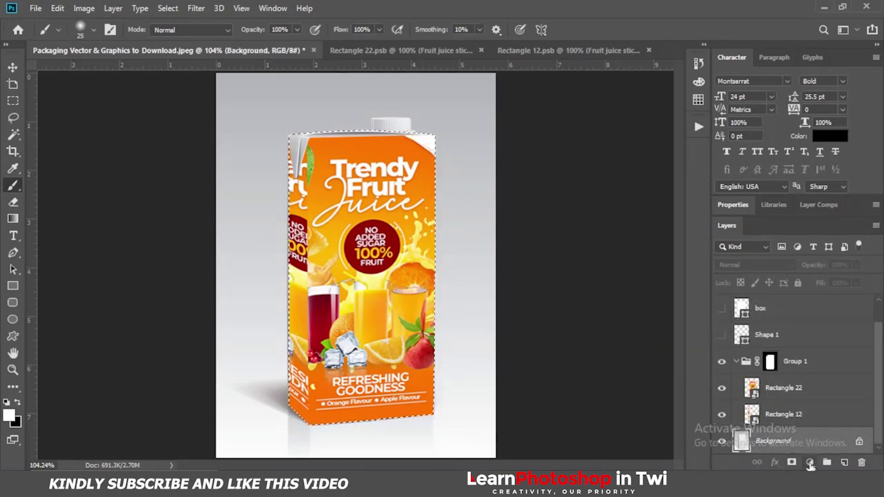
left_click(810, 463)
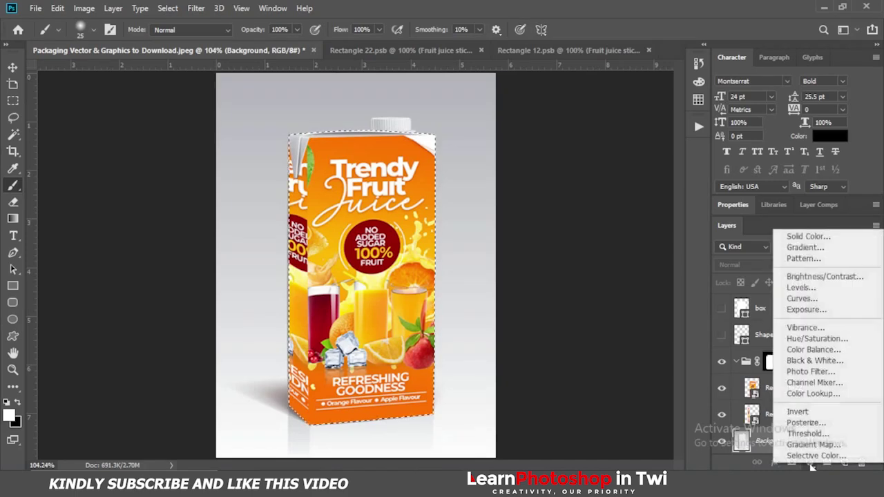
left_click(821, 238)
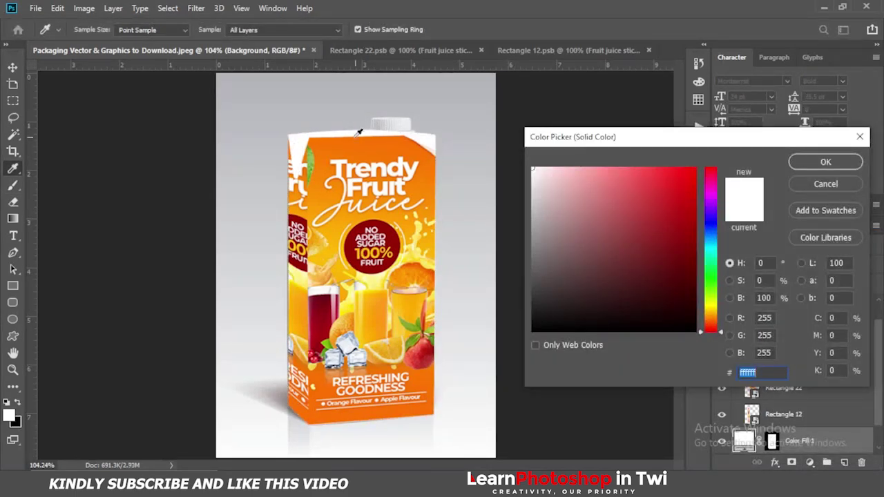
Try red and orange for the fill, and set it to white ffffff sampled from the artwork's peeled corner.
left_click_drag(634, 197, 665, 153)
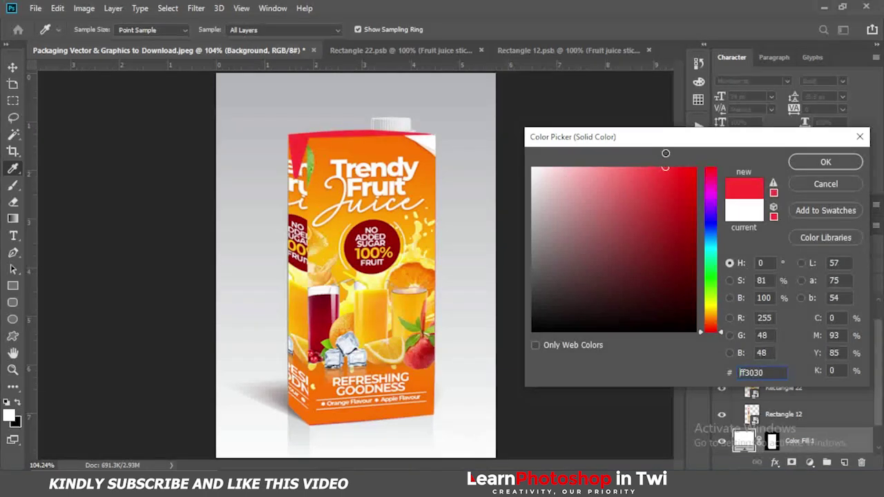
left_click(336, 225)
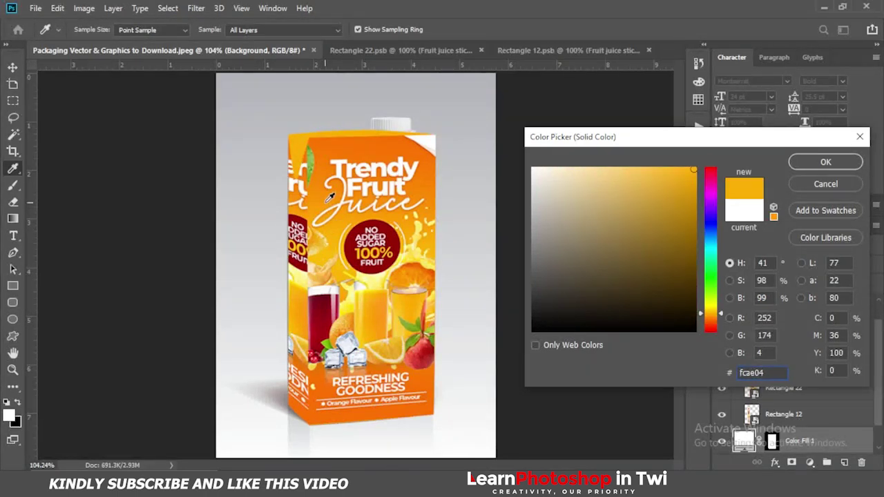
left_click(426, 140)
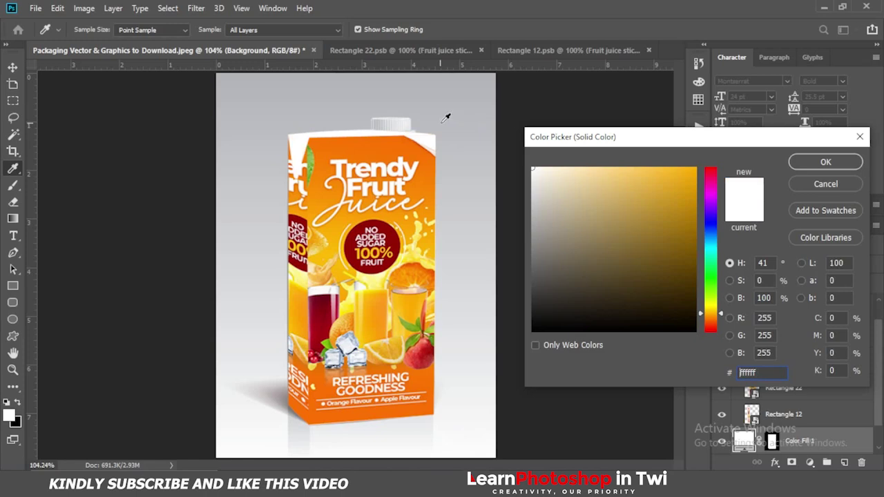
left_click(826, 162)
Collapse Group 1 and, with the head layer's outline loaded as a selection, paint black on Color Fill 1's mask over the cap; deselect.
scroll(812, 403, "down", 1)
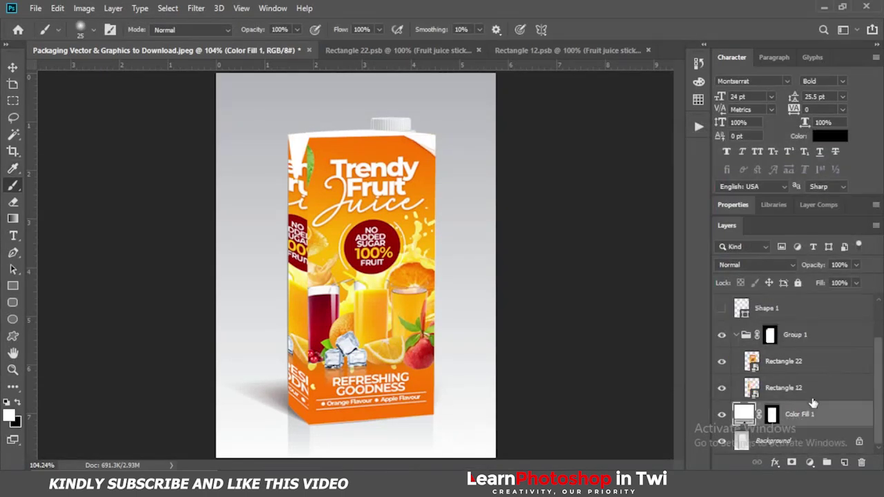
left_click(736, 335)
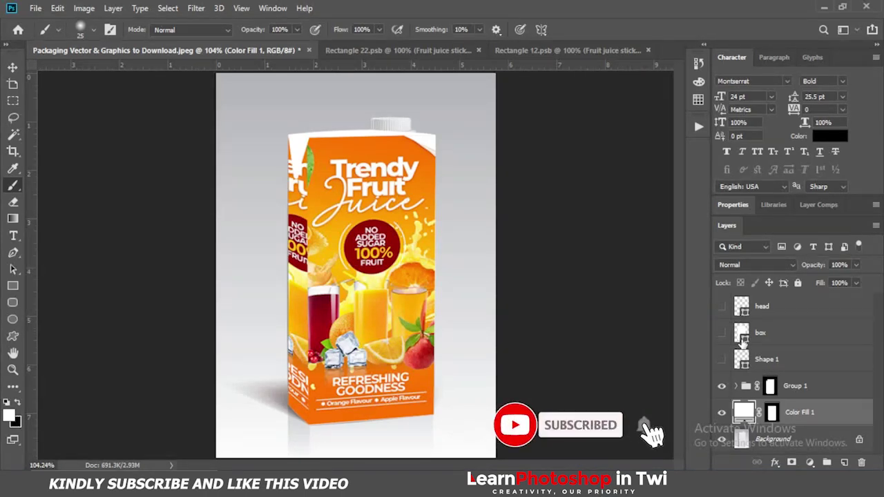
left_click(771, 309)
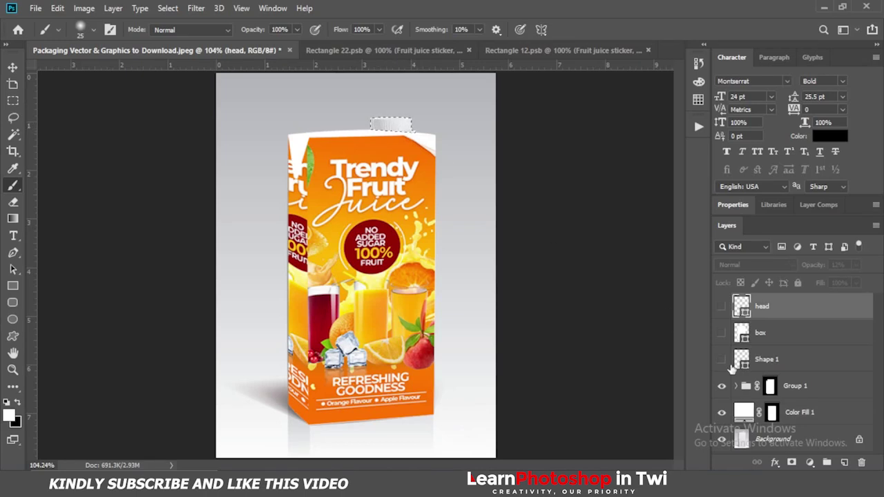
left_click(772, 413)
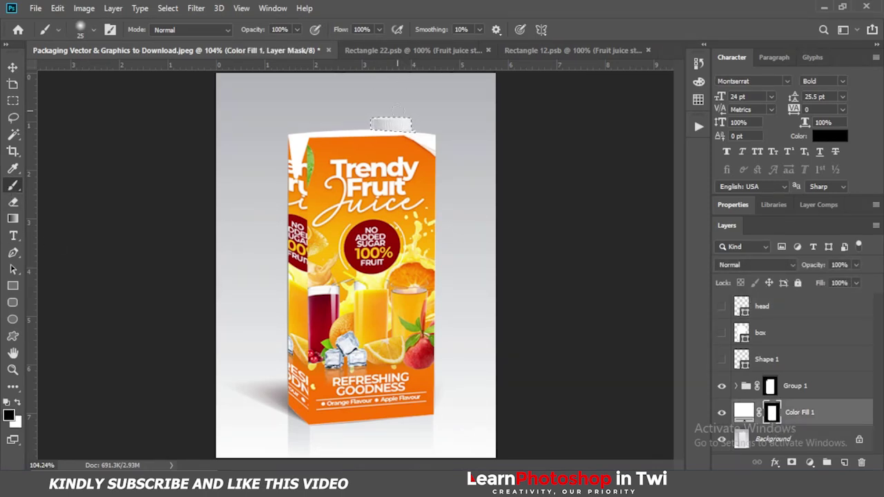
scroll(395, 116, "up", 8)
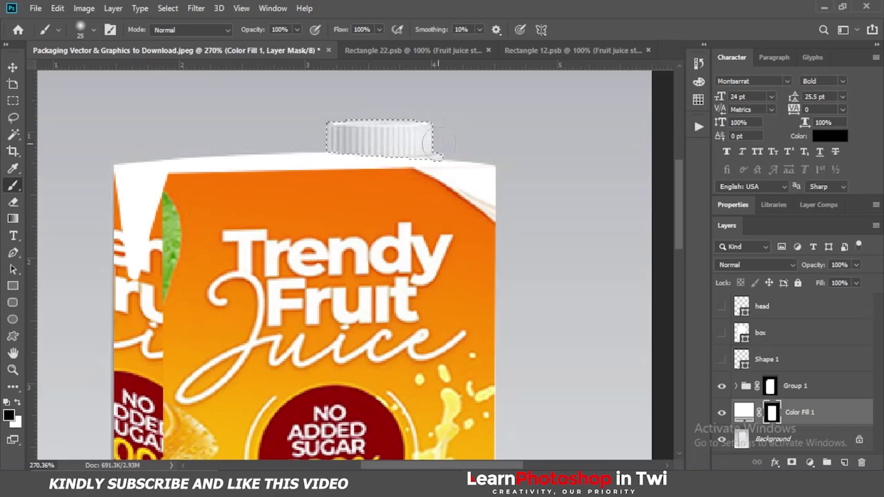
scroll(439, 168, "down", 7)
scroll(439, 167, "down", 2)
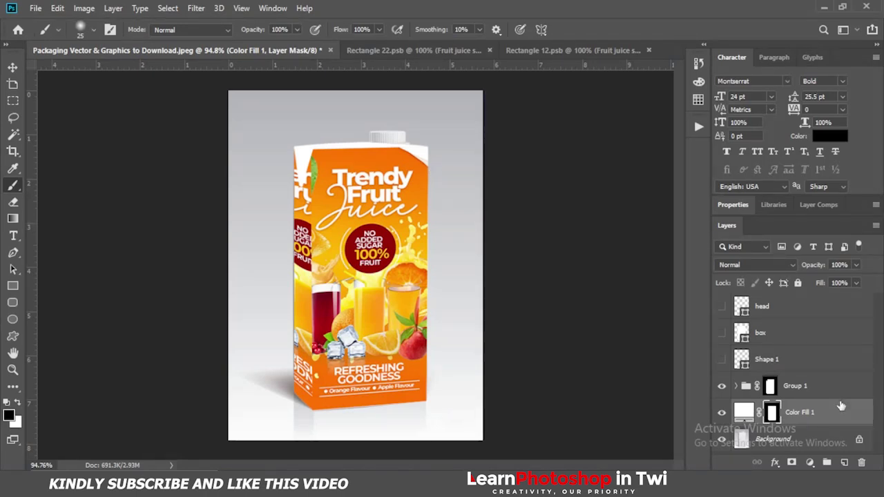
left_click(770, 440)
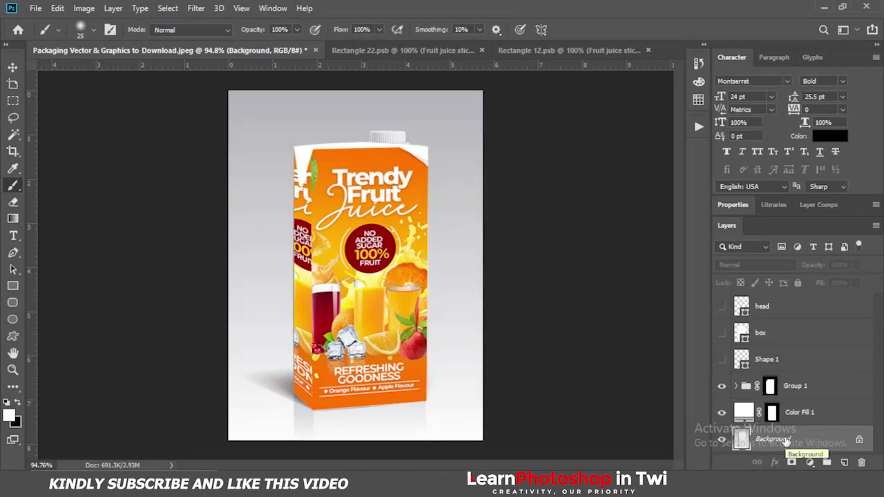
key("ctrl+j")
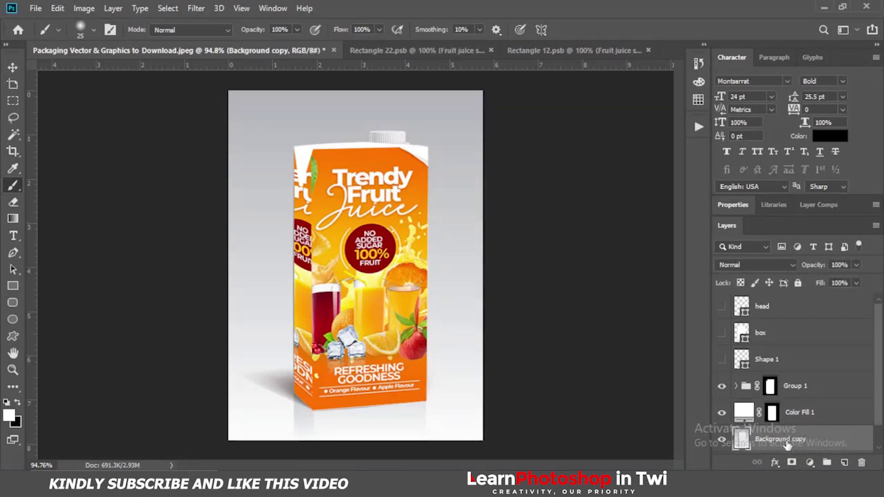
key("ctrl+z")
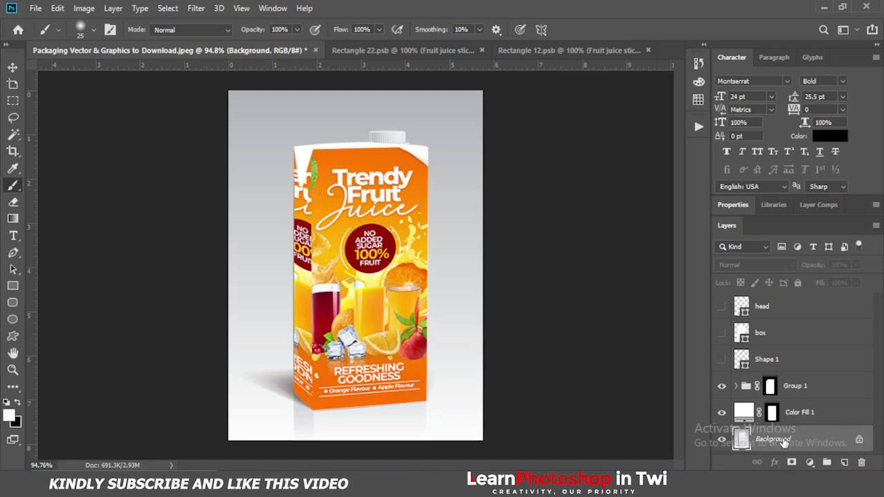
Duplicate the Background layer, move the copy directly above Group 1, and select Group 1.
left_click_drag(772, 441, 844, 462)
scroll(876, 415, "down", 2)
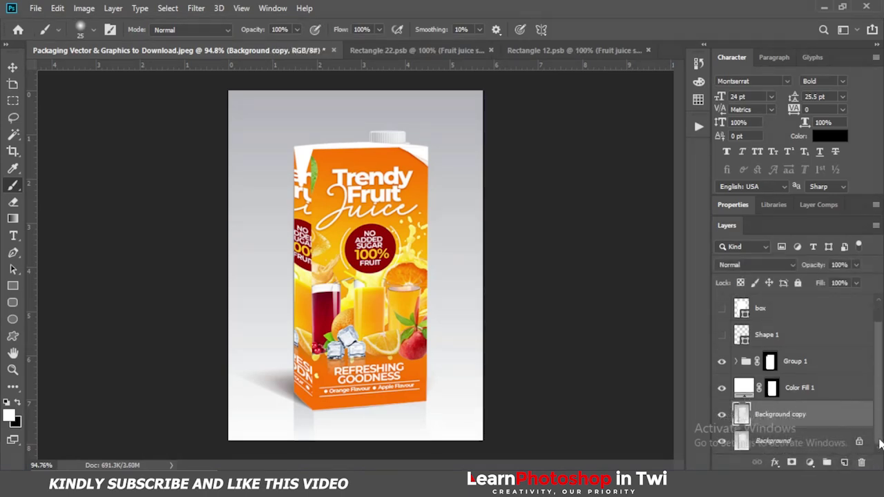
left_click_drag(794, 415, 792, 353)
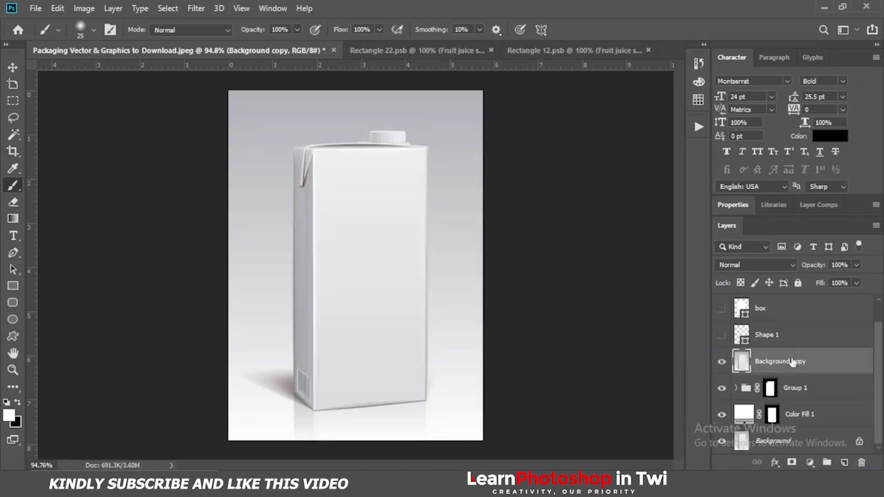
left_click(790, 390)
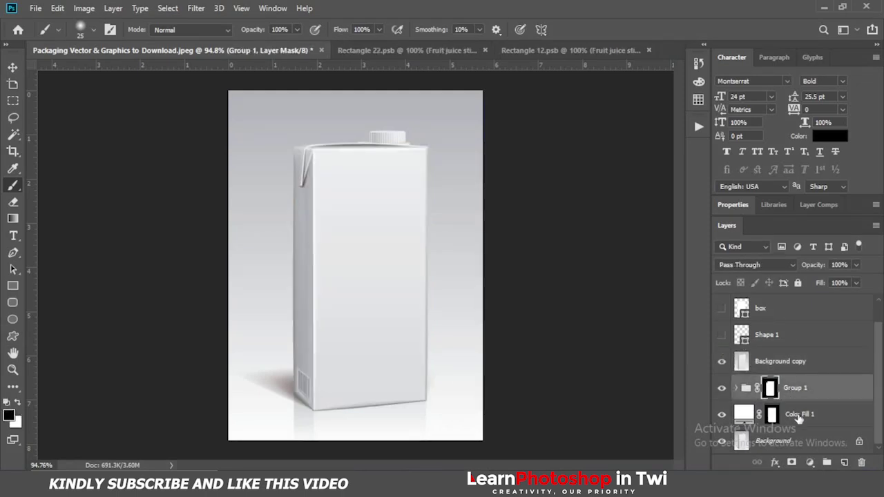
Select Group 1 together with Color Fill 1 and assign both the Red layer colour label.
left_click(799, 417, "shift")
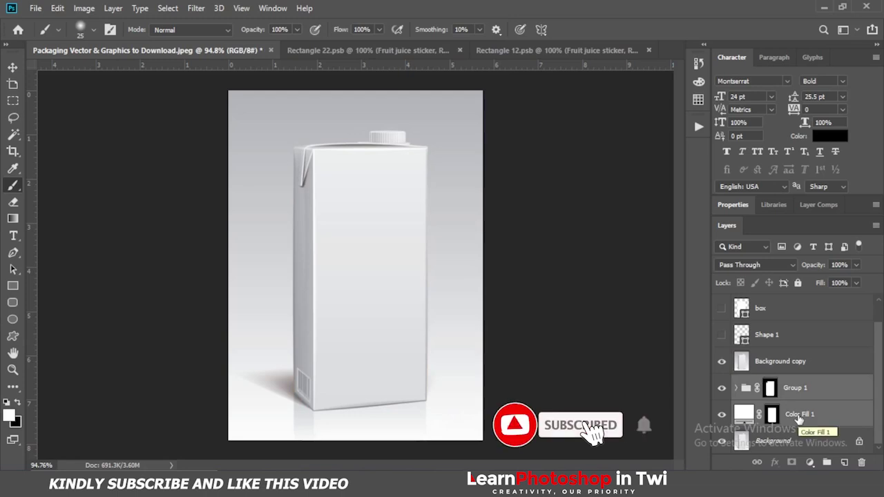
right_click(798, 417)
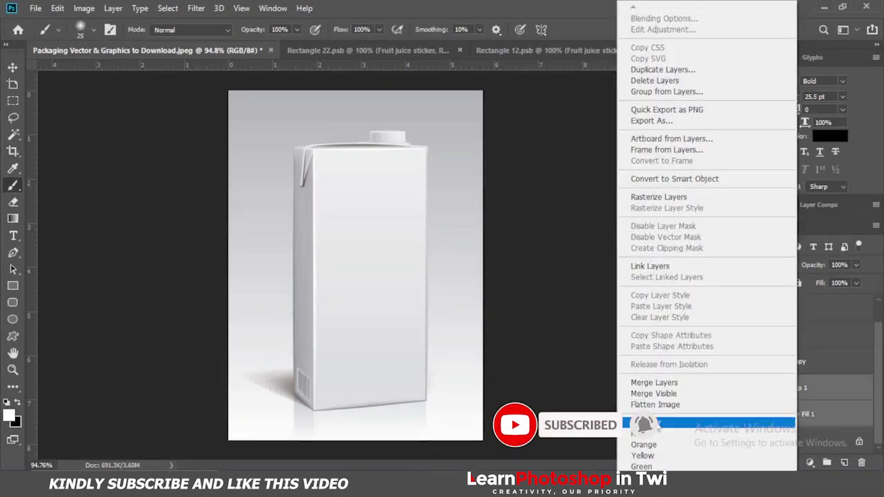
left_click(645, 433)
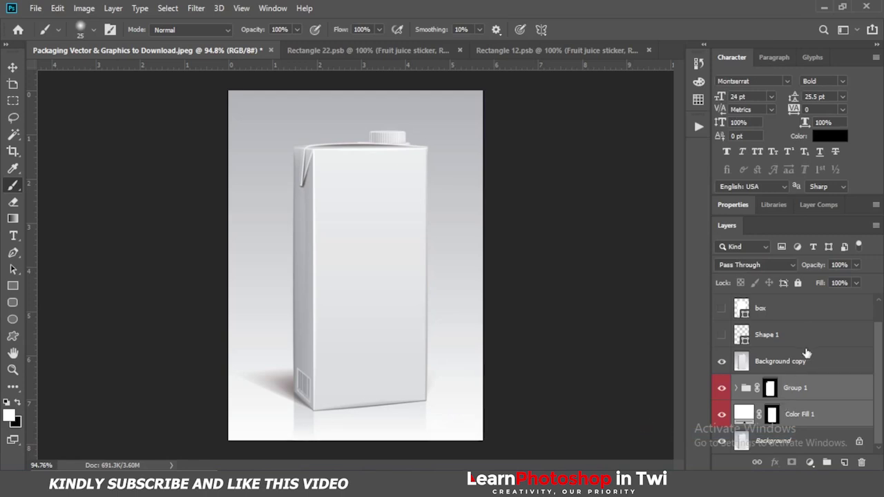
Group the head, box and Shape 1 layers together and keep the new group hidden.
left_click(777, 337)
scroll(779, 339, "up", 1)
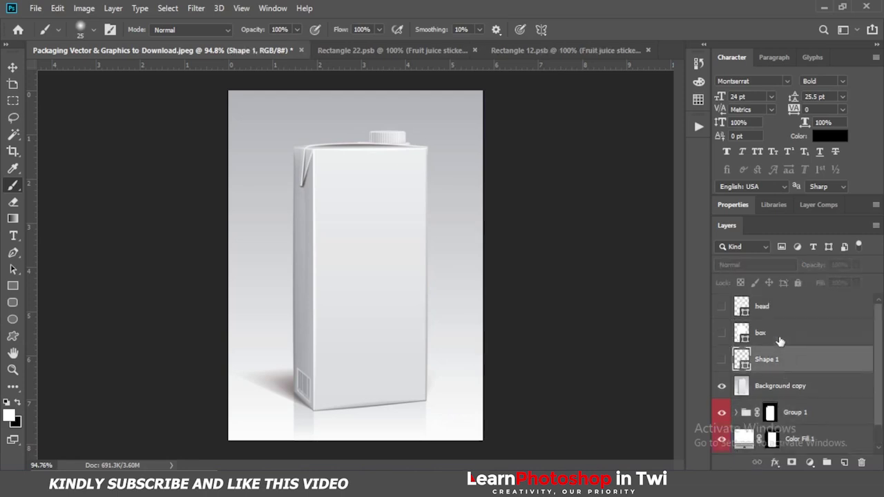
left_click(773, 310, "shift")
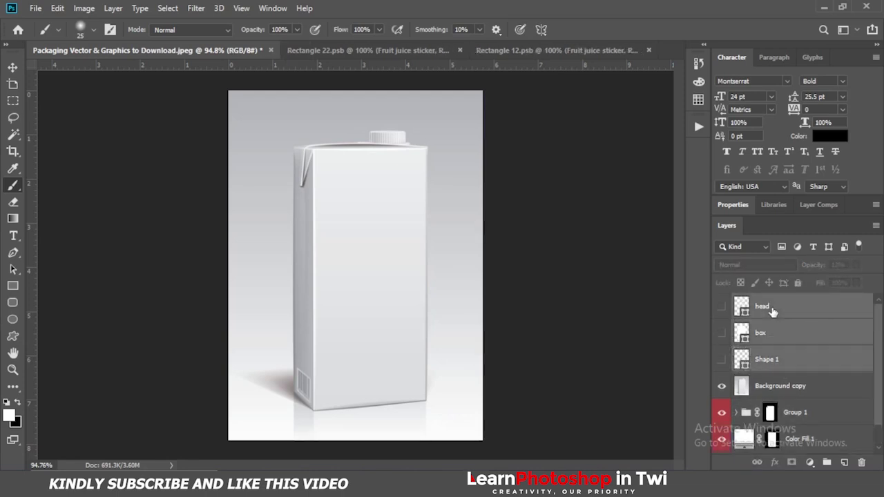
left_click(825, 462)
left_click(722, 303)
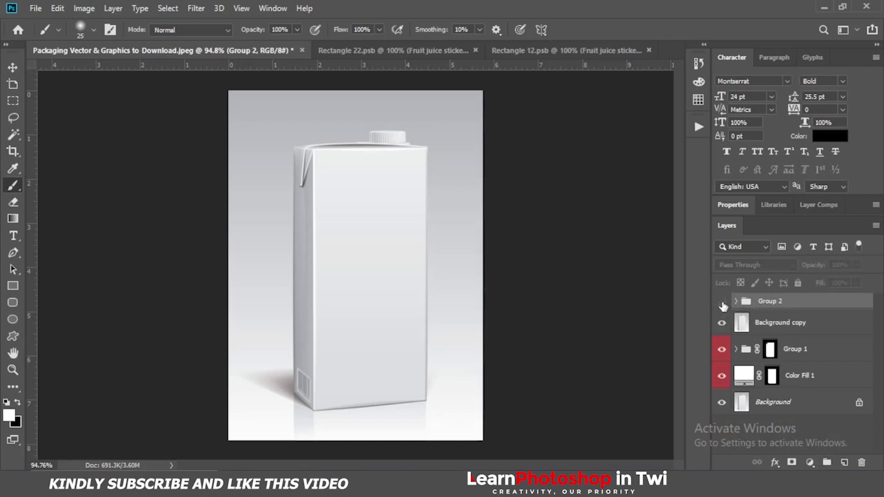
Rename the Background copy layer as mock up 1.
left_click(781, 326)
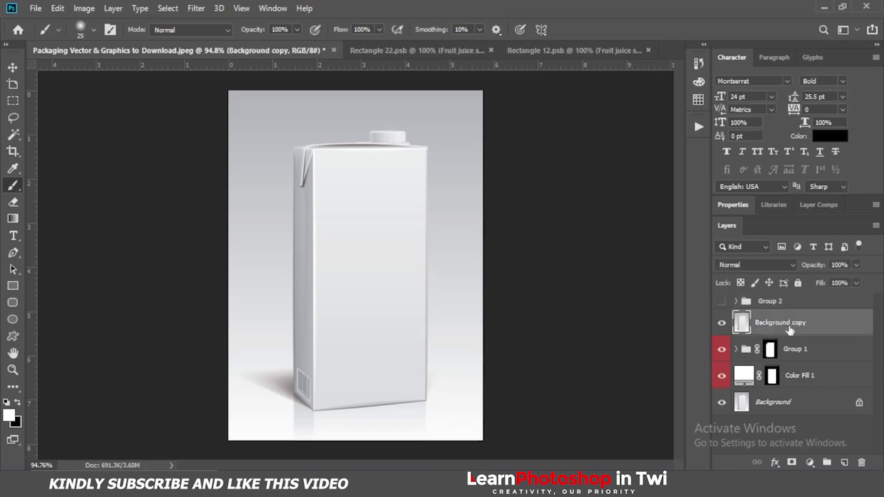
double_click(787, 323)
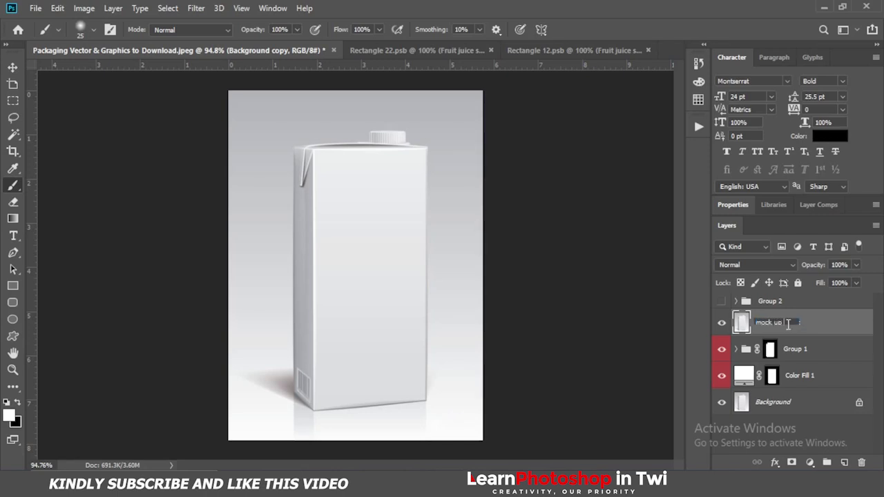
left_click(815, 320)
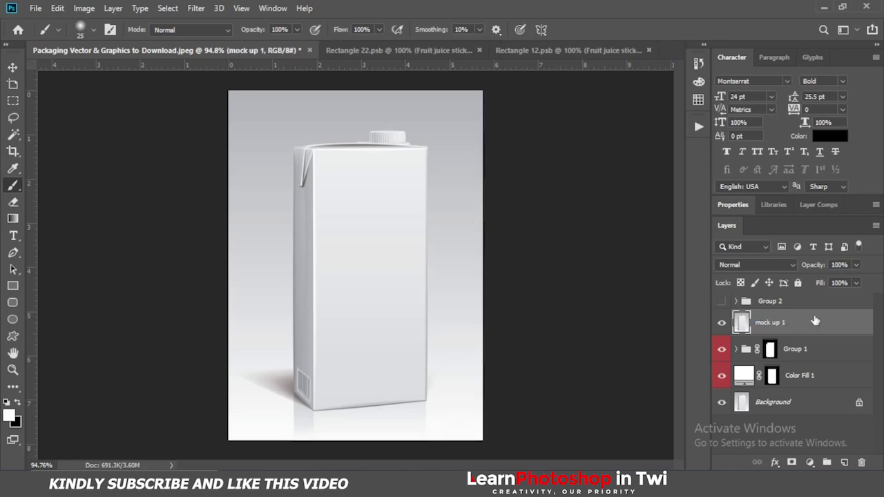
Duplicate the mock up 1 layer and name the copy mock up 2.
key("ctrl+j")
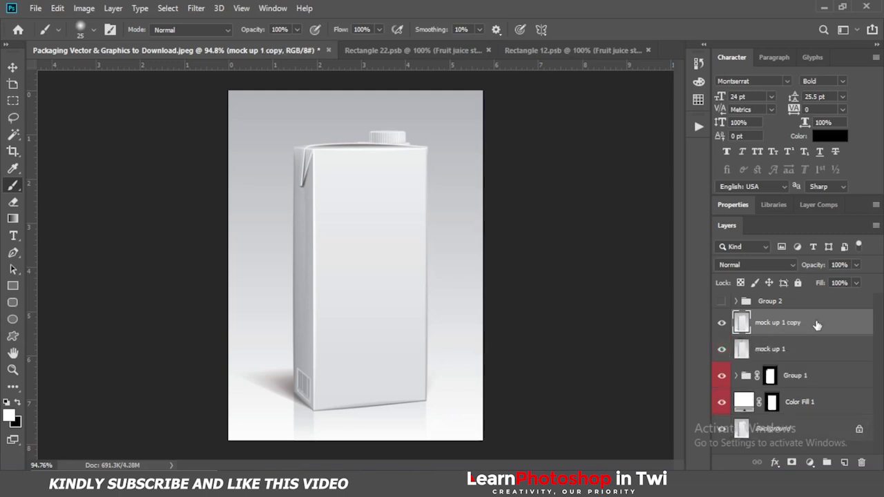
double_click(788, 322)
left_click_drag(804, 322, 786, 322)
type("2")
left_click(844, 348)
left_click(807, 321)
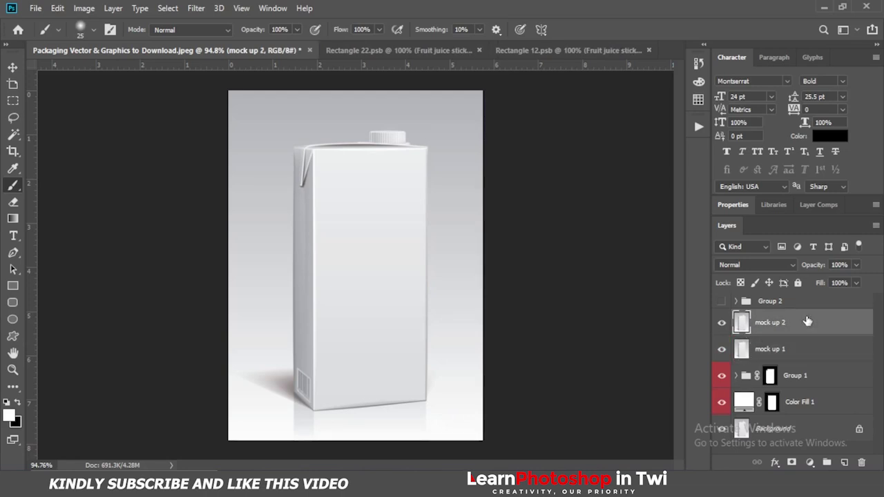
Duplicate the mock up 2 layer and name the copy mock up 3.
key("ctrl+j")
double_click(803, 323)
double_click(794, 322)
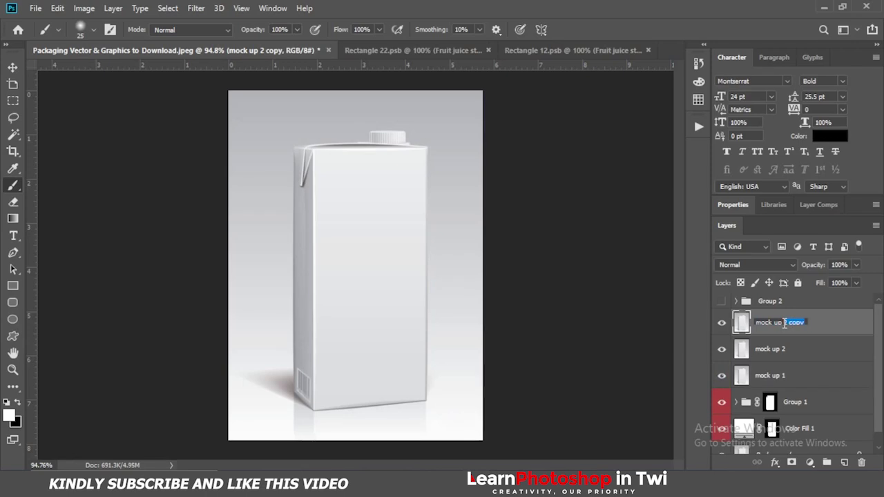
type("3")
key("Return")
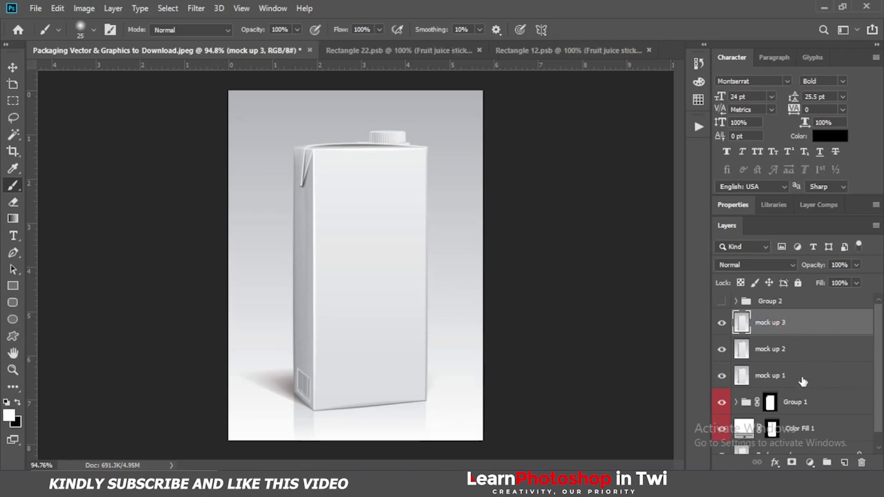
Hide mock up 3 and mock up 2, and set the mock up 1 layer's blend mode to Linear Burn.
left_click(803, 379)
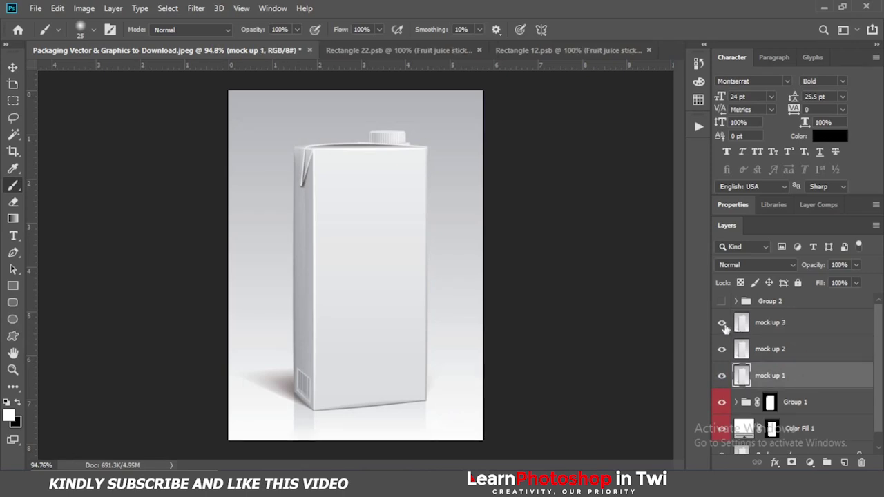
left_click(721, 322)
left_click(722, 349)
left_click(771, 269)
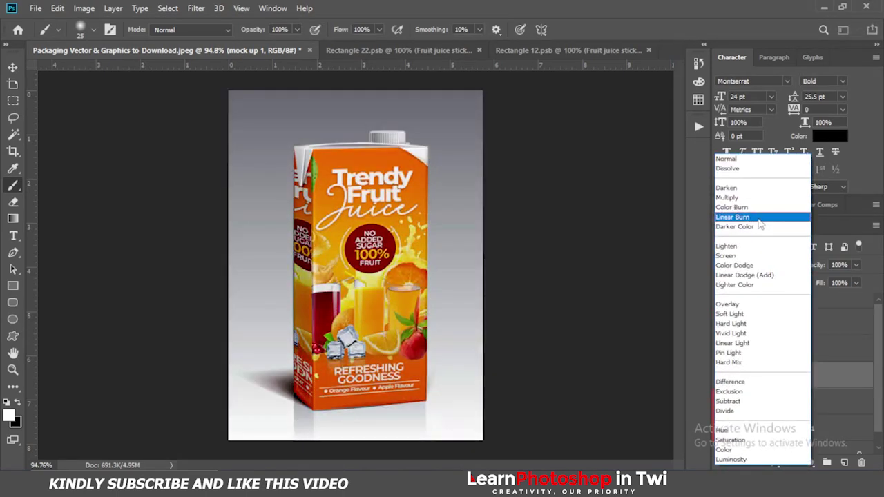
left_click(758, 218)
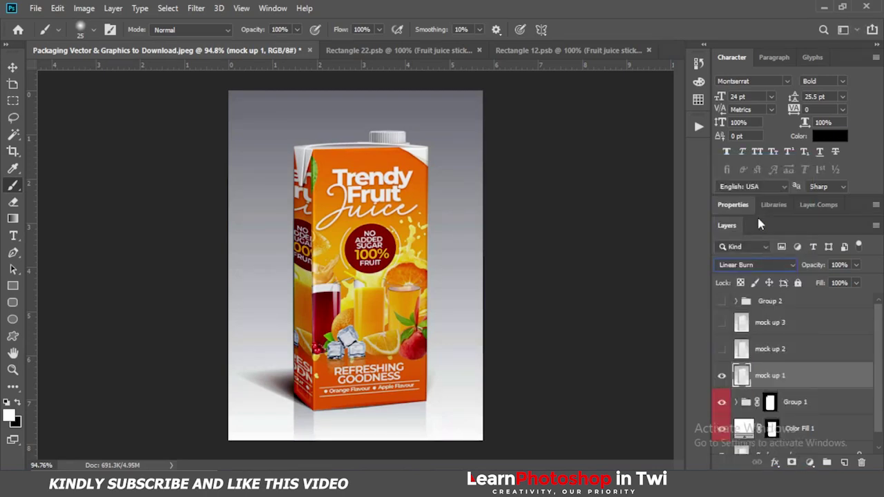
Show the mock up 2 layer and set its blend mode to Linear Dodge (Add).
left_click(722, 350)
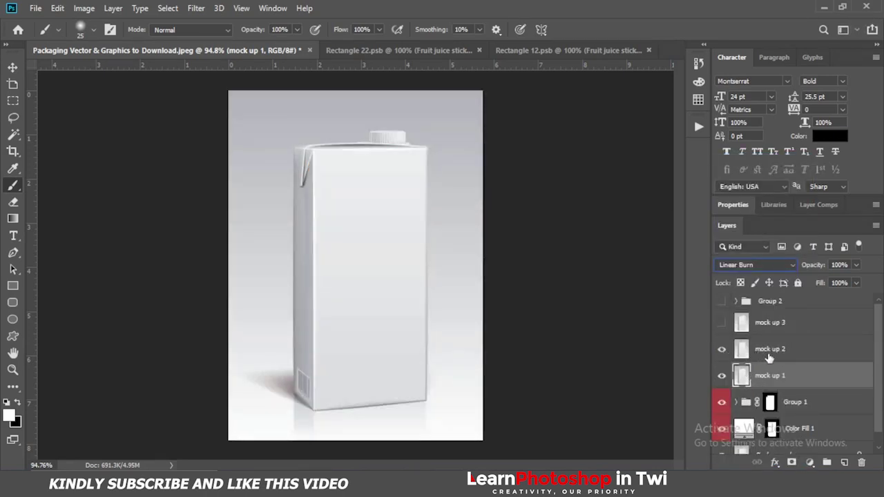
left_click(769, 356)
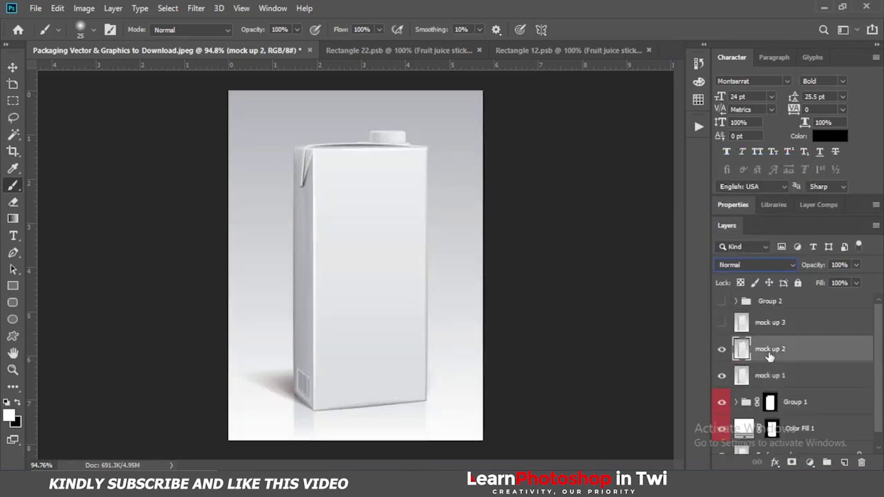
left_click(765, 267)
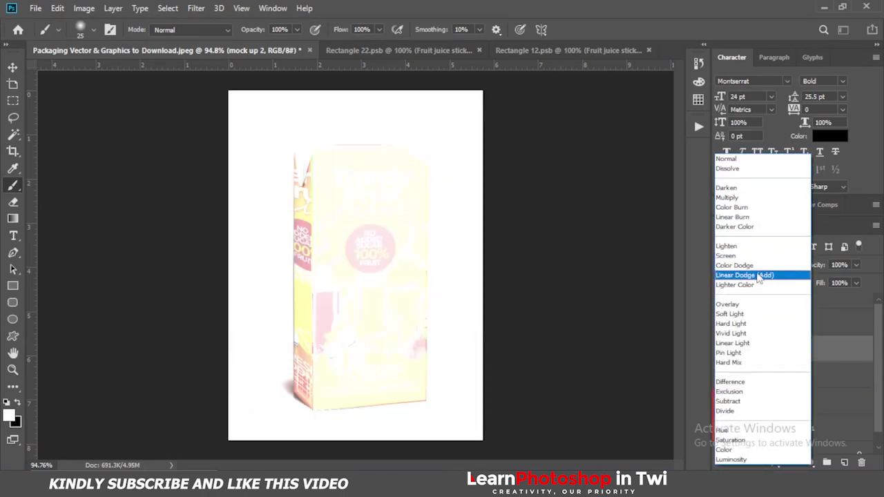
left_click(764, 276)
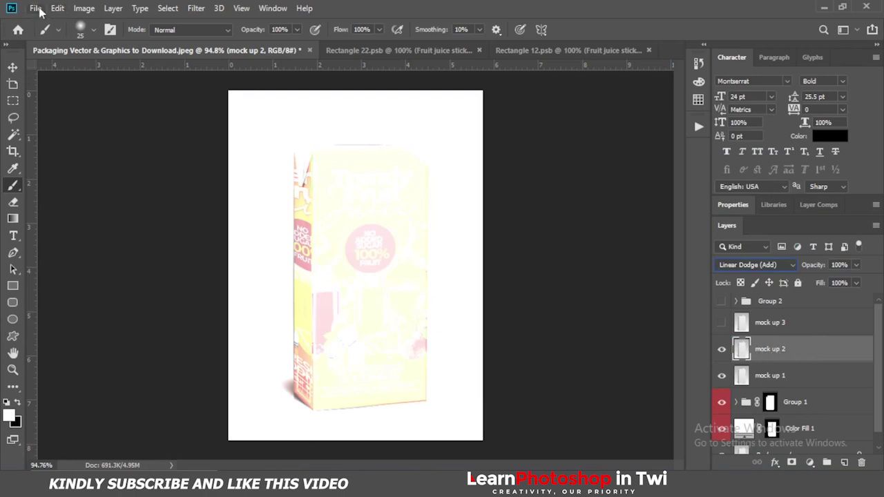
Apply a Levels adjustment to mock up 2 with the black input level raised to 235.
left_click(83, 8)
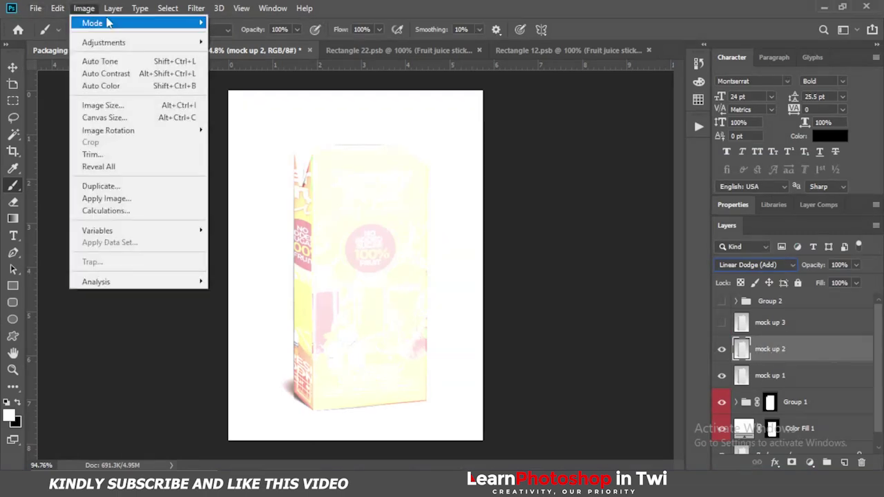
mouse_move(160, 46)
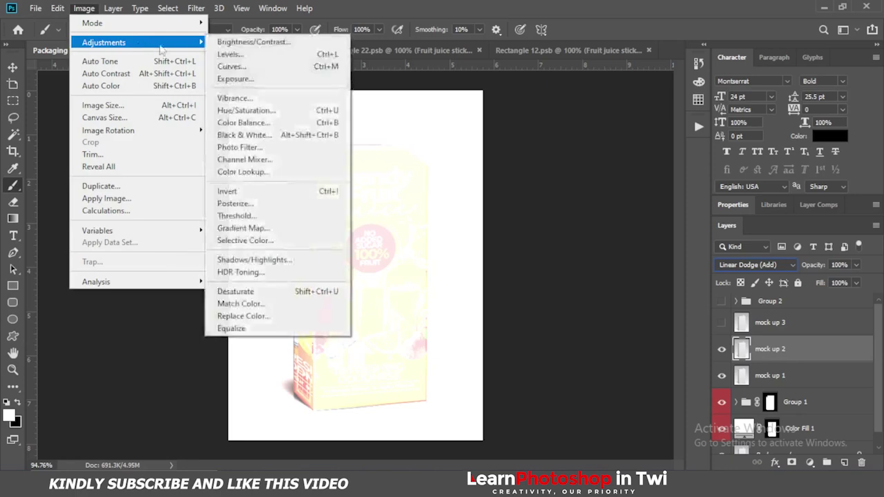
left_click(250, 55)
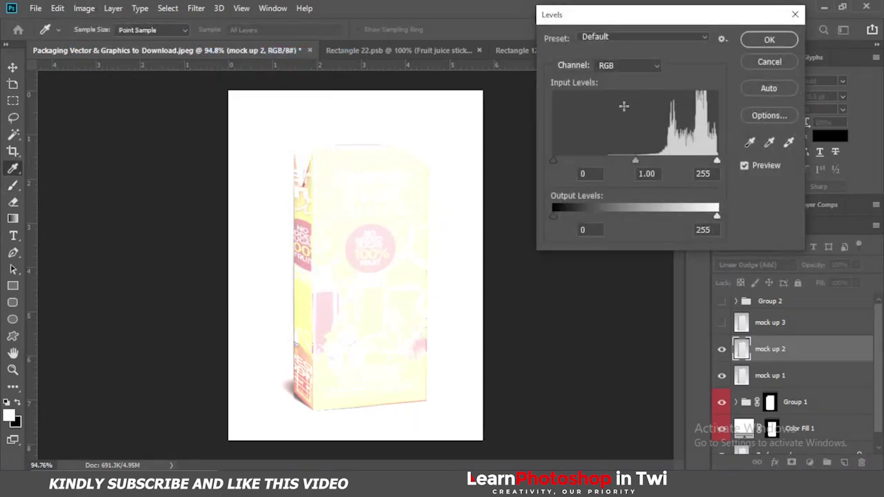
left_click_drag(554, 159, 705, 170)
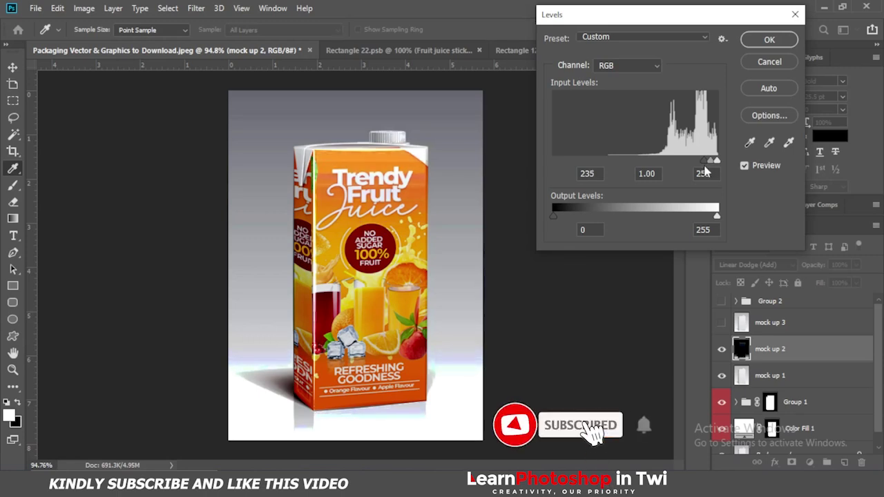
left_click(768, 39)
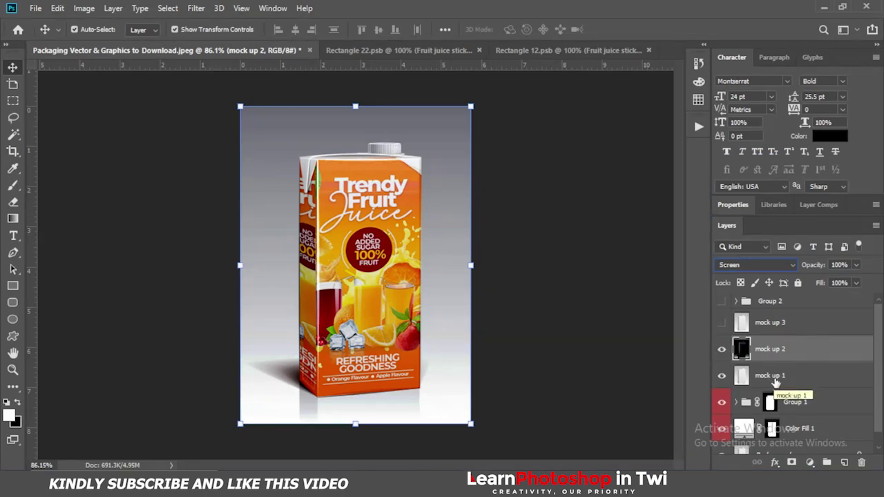
Sample several oranges from the carton artwork for Color Fill 1 and set the fill to yellow-orange f8ad00.
scroll(796, 401, "down", 1)
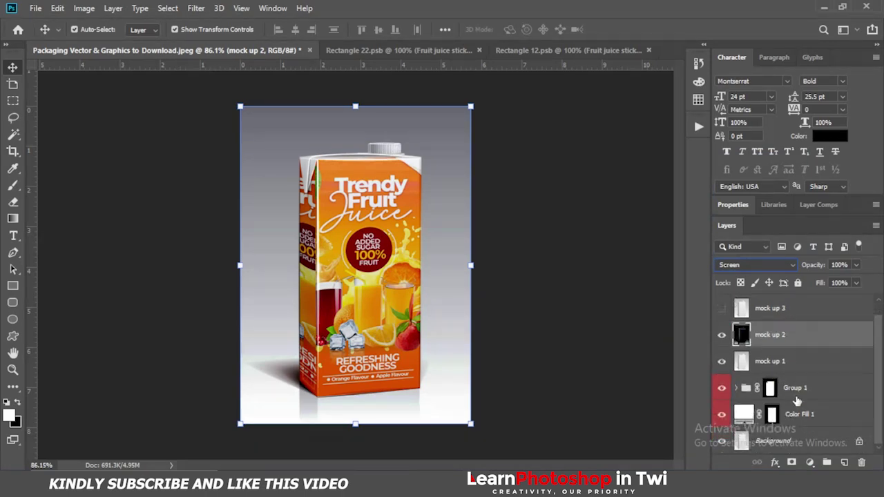
left_click(771, 416)
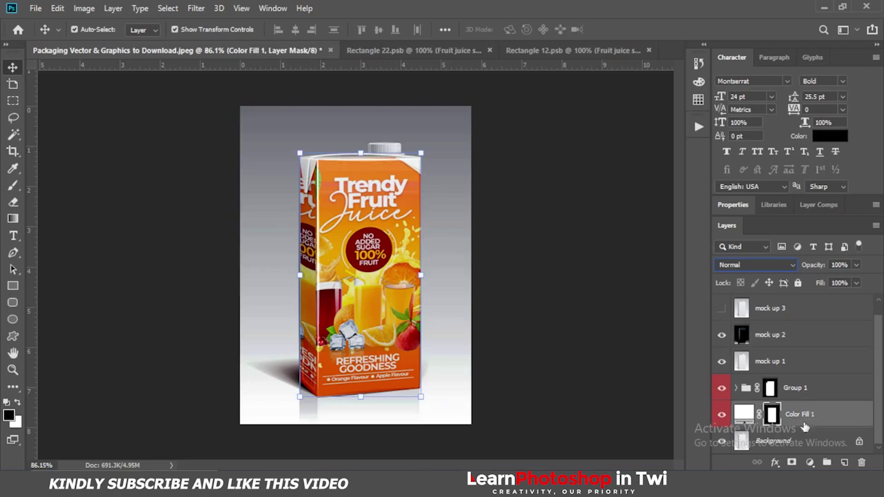
double_click(743, 414)
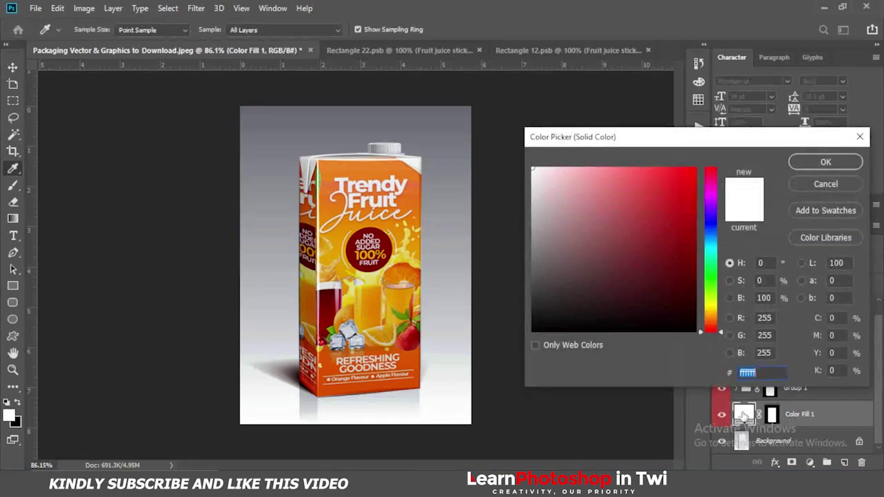
left_click(347, 262)
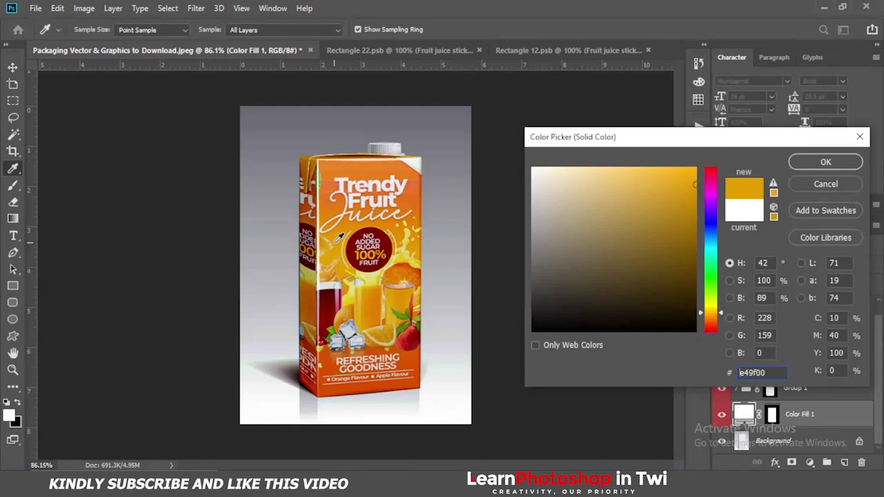
left_click(337, 254)
left_click(375, 283)
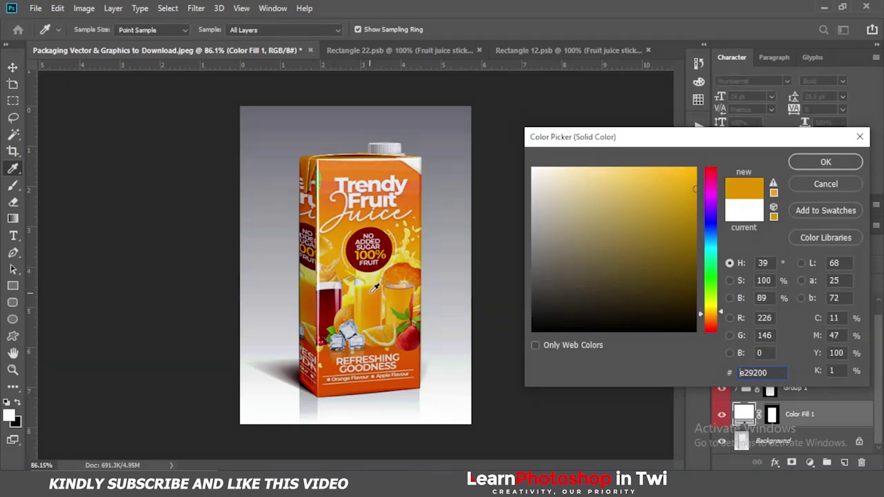
left_click(342, 228)
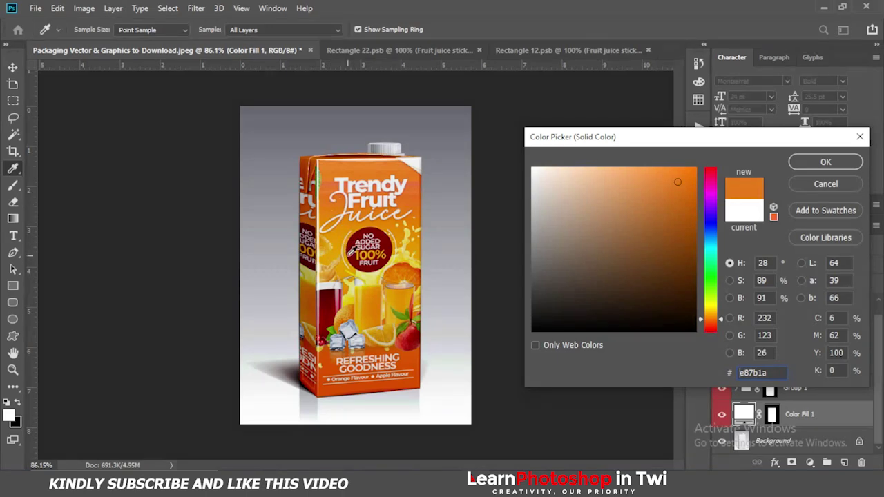
left_click(338, 248)
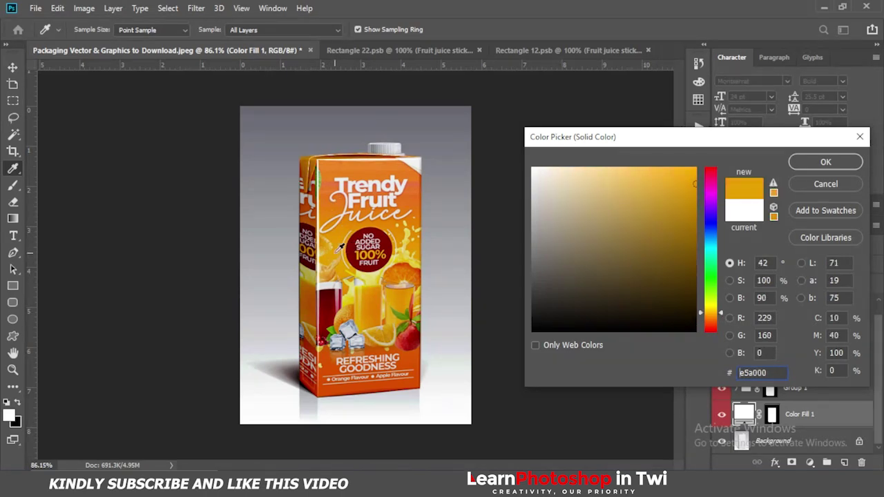
left_click(353, 174)
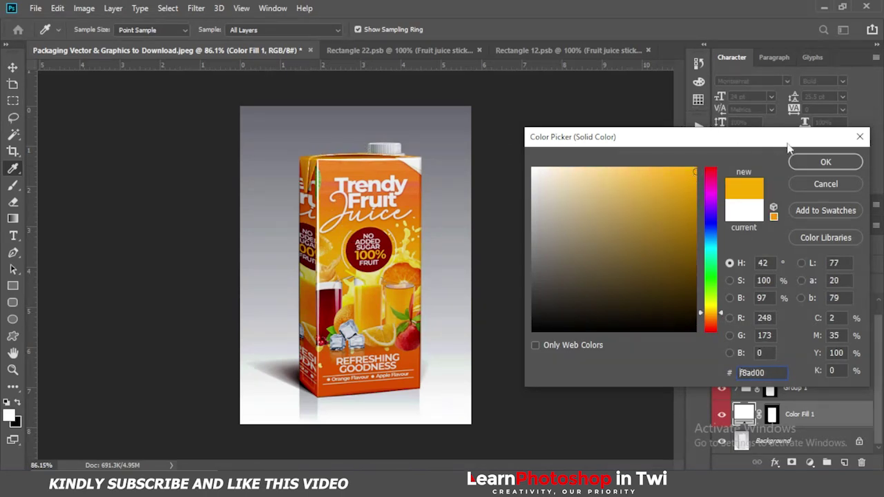
left_click(825, 162)
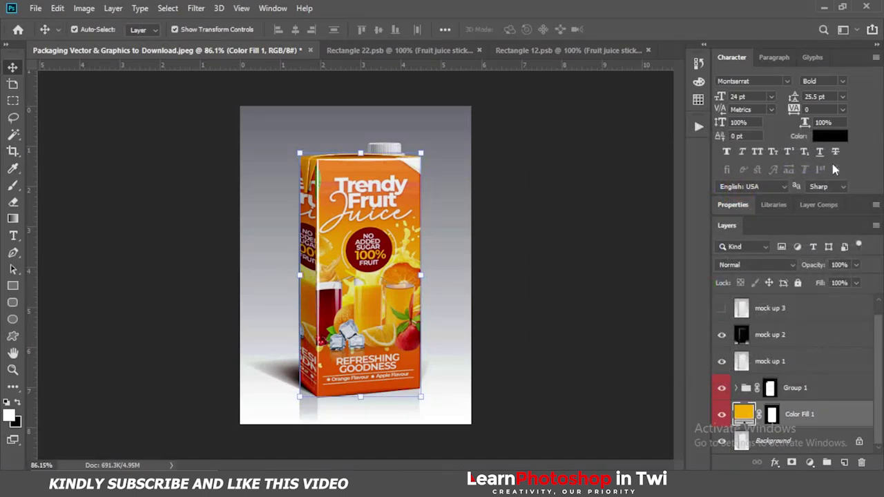
Show the mock up 3 layer and set its blend mode to Screen.
left_click(772, 334)
left_click(721, 308)
left_click(768, 314)
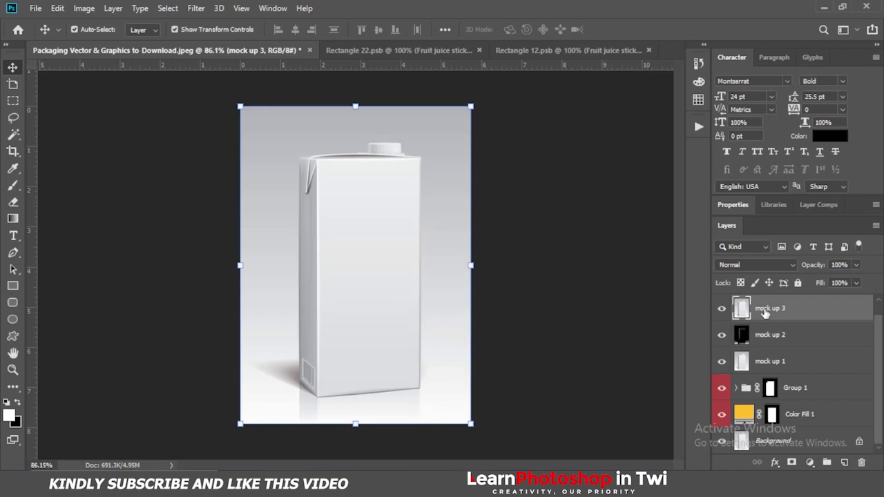
left_click(766, 265)
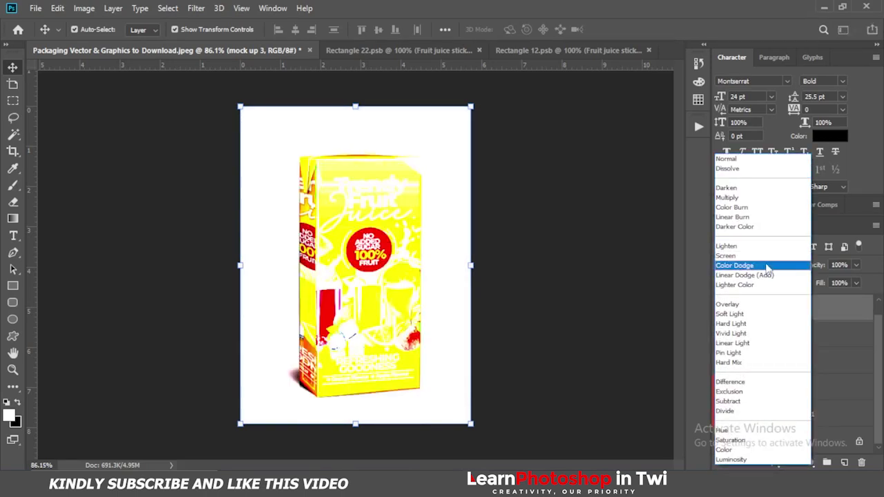
left_click(762, 258)
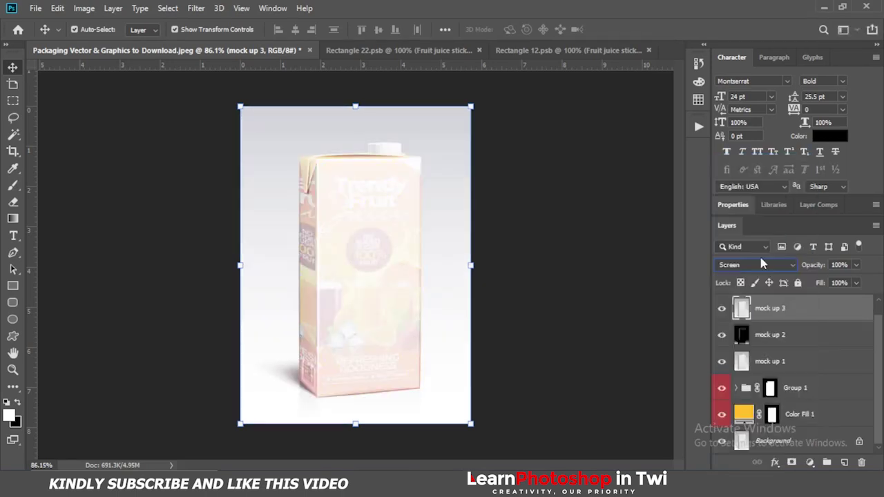
Apply a Levels adjustment to mock up 3 with black input level 228 and white output level 61.
left_click(80, 11)
mouse_move(136, 41)
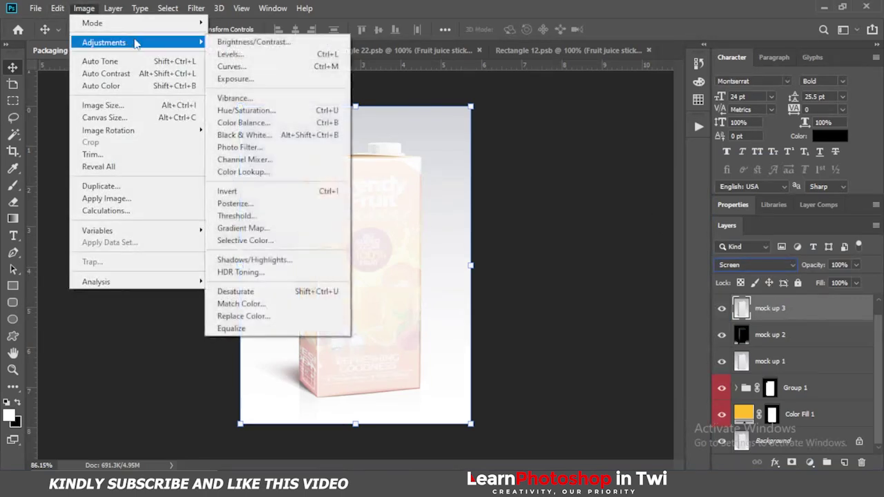
left_click(249, 56)
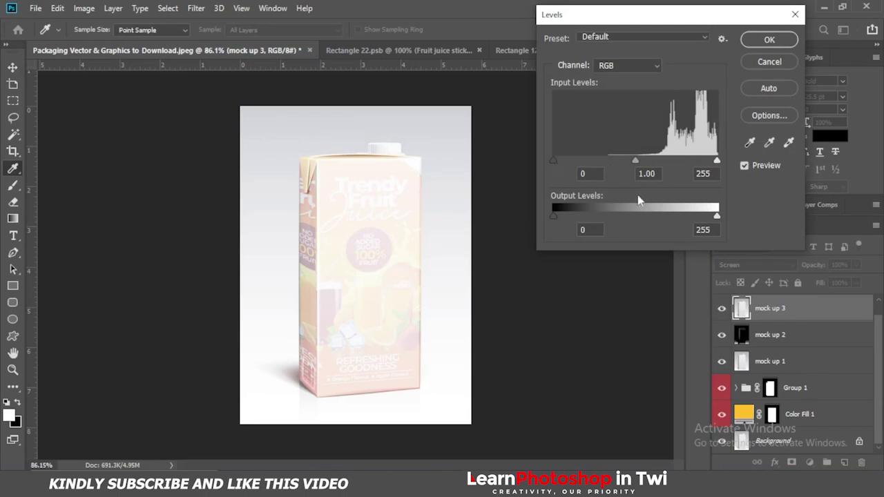
left_click_drag(556, 166, 695, 166)
left_click_drag(716, 216, 598, 237)
left_click_drag(597, 237, 592, 232)
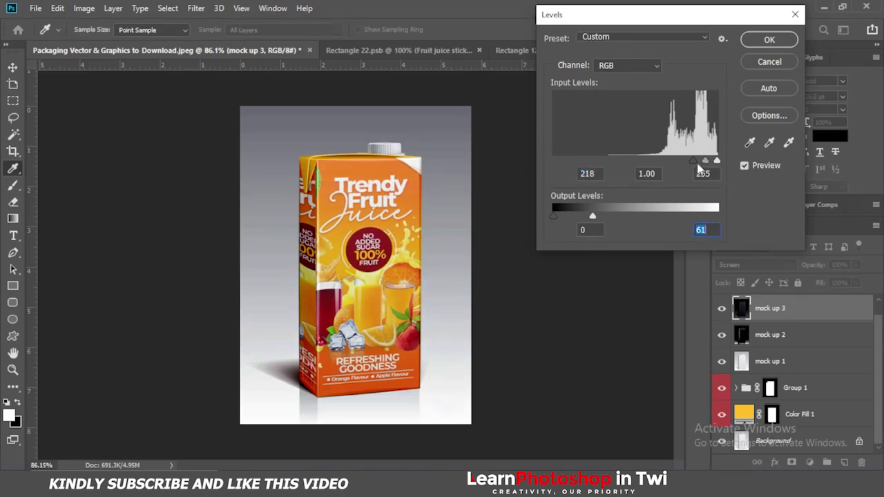
left_click_drag(694, 162, 699, 164)
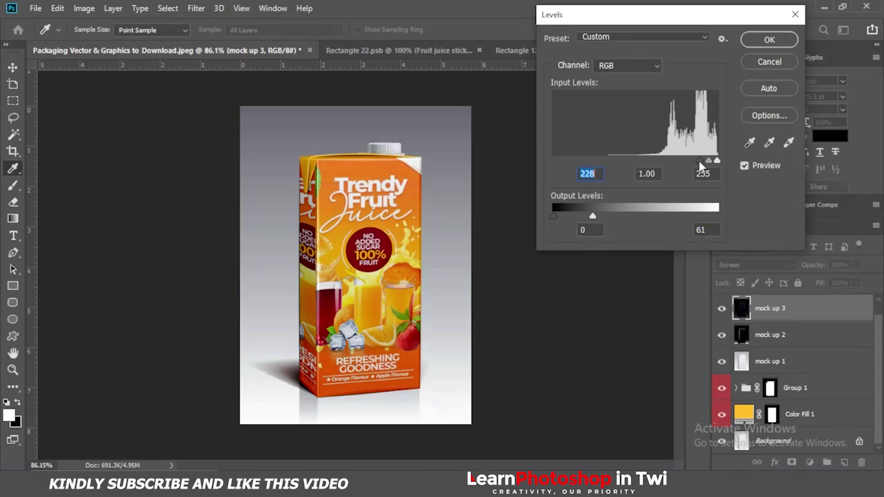
left_click(768, 40)
key("v")
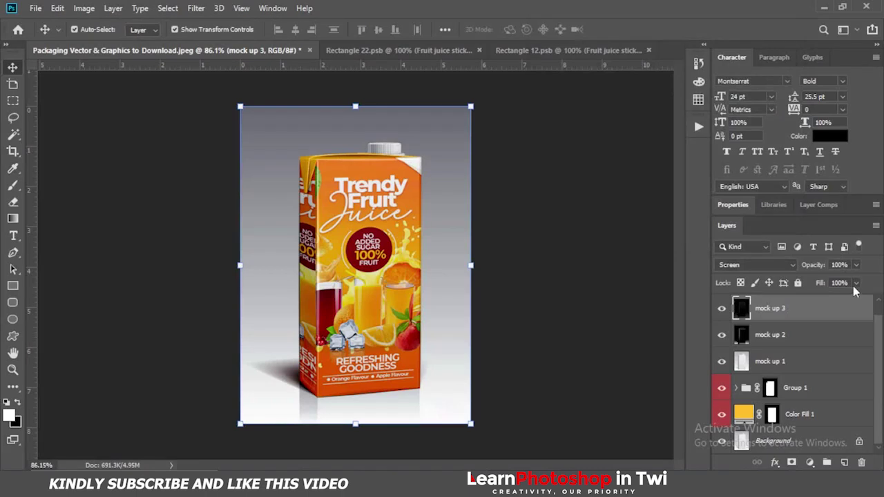
Reduce the mock up 3 layer's fill to 32% and deselect the layer.
left_click(855, 283)
left_click_drag(856, 300, 816, 300)
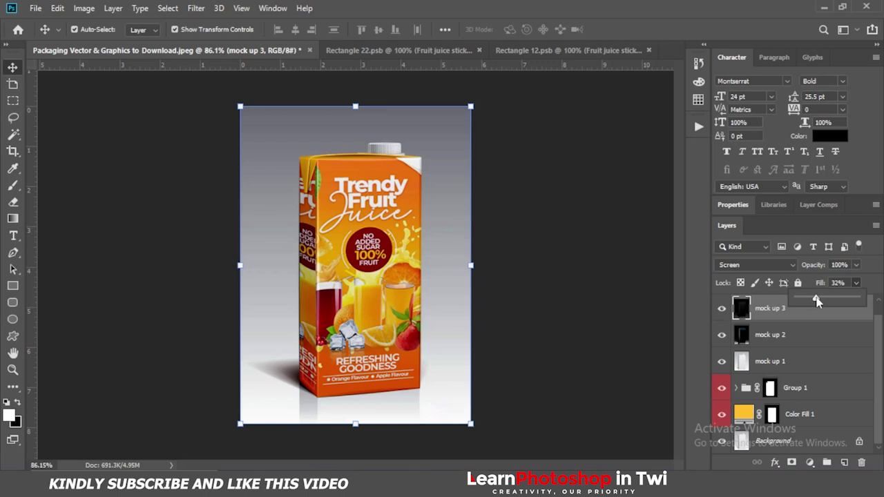
left_click(650, 331)
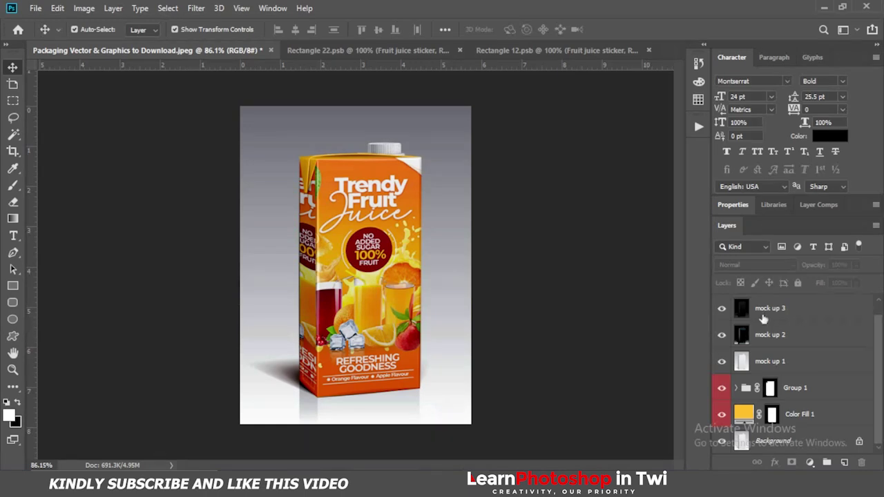
Group the mock up 1, mock up 2 and mock up 3 layers together.
left_click(784, 308)
left_click(790, 363, "shift")
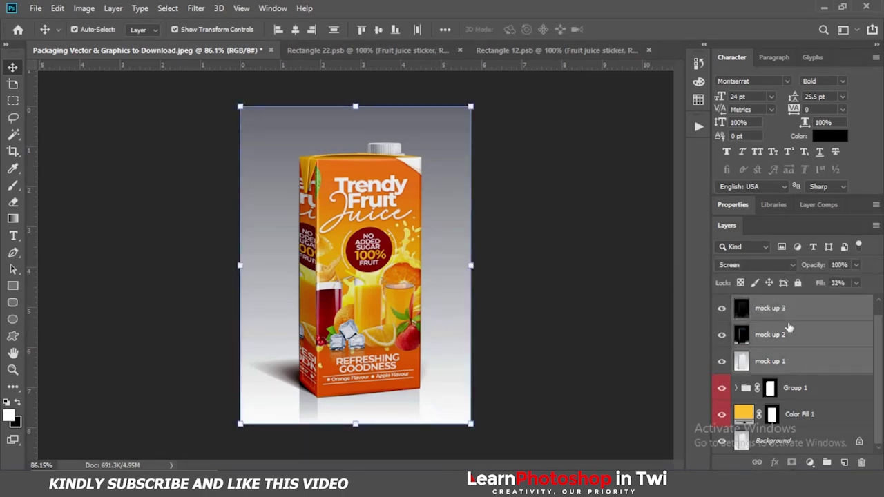
left_click(827, 463)
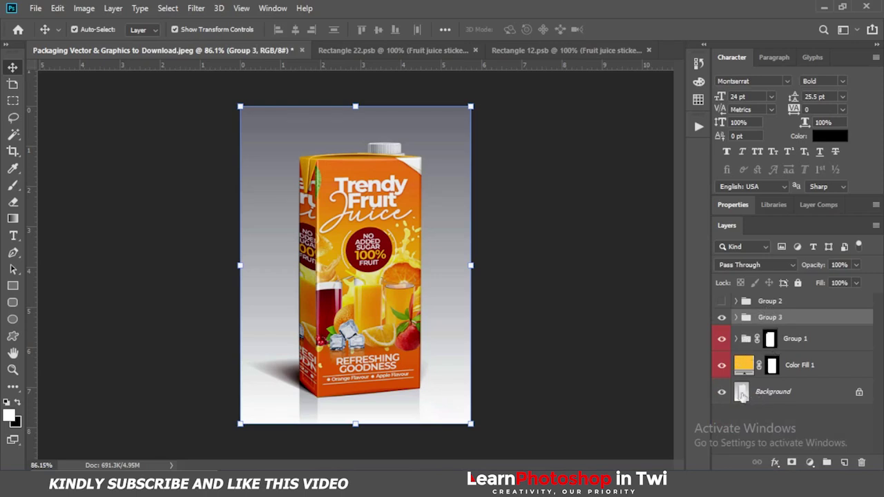
Load the head shape in Group 2 as a selection around the cap and make the Background layer active.
left_click(771, 306)
left_click(736, 304)
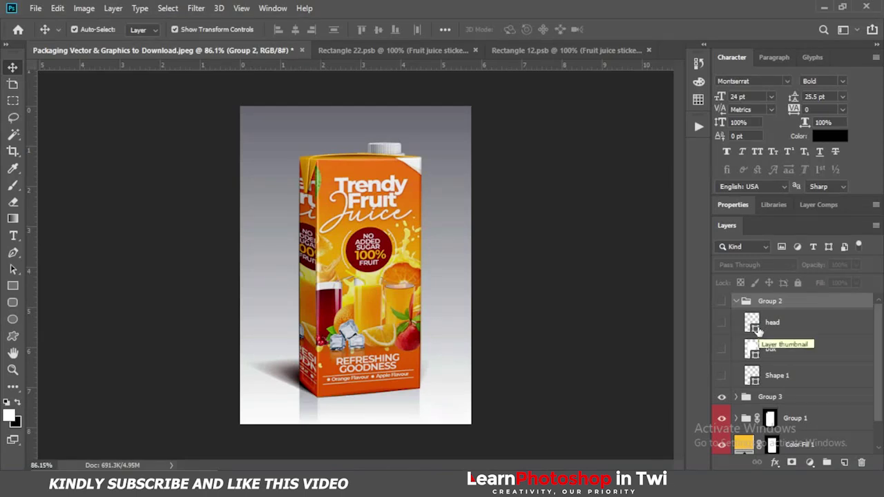
left_click(756, 332, "ctrl")
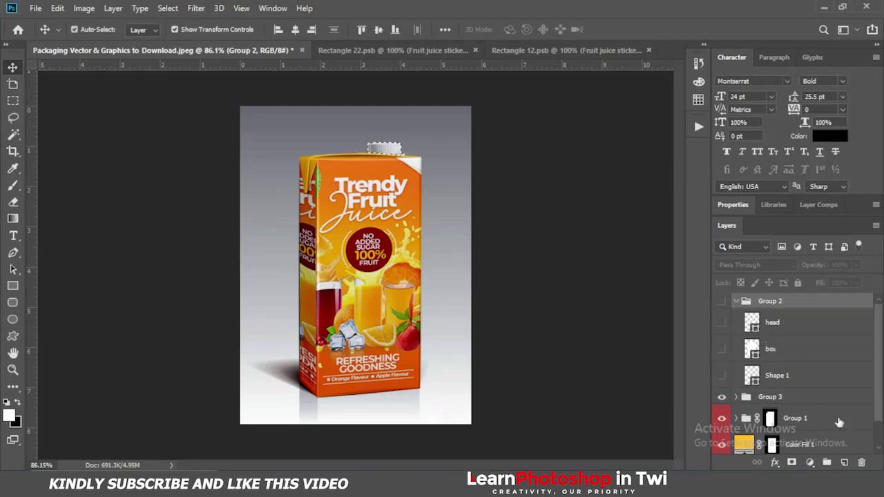
left_click(877, 434)
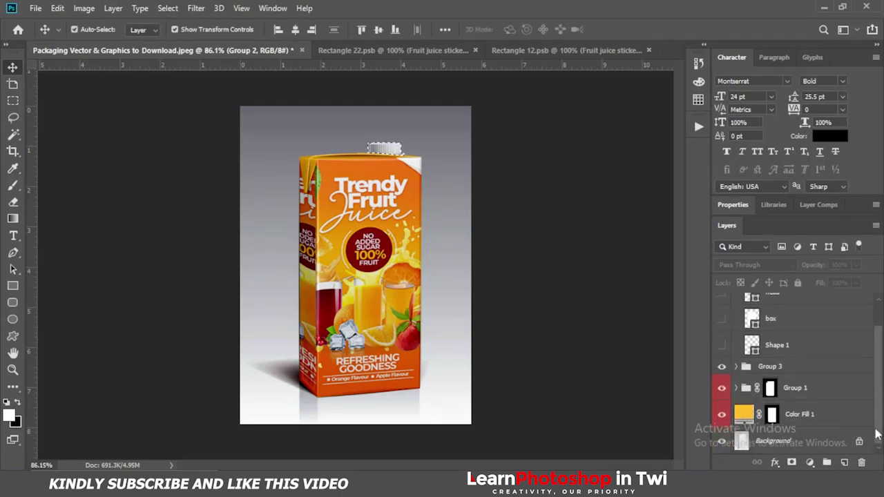
left_click(809, 462)
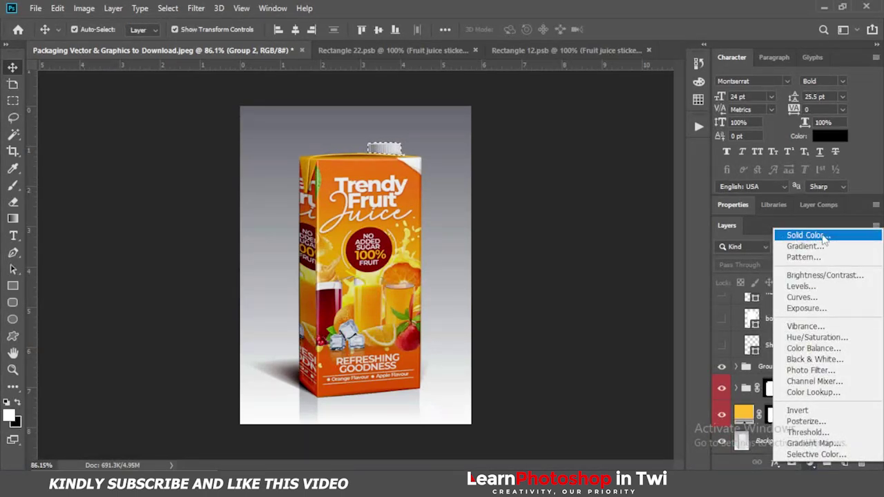
key("Escape")
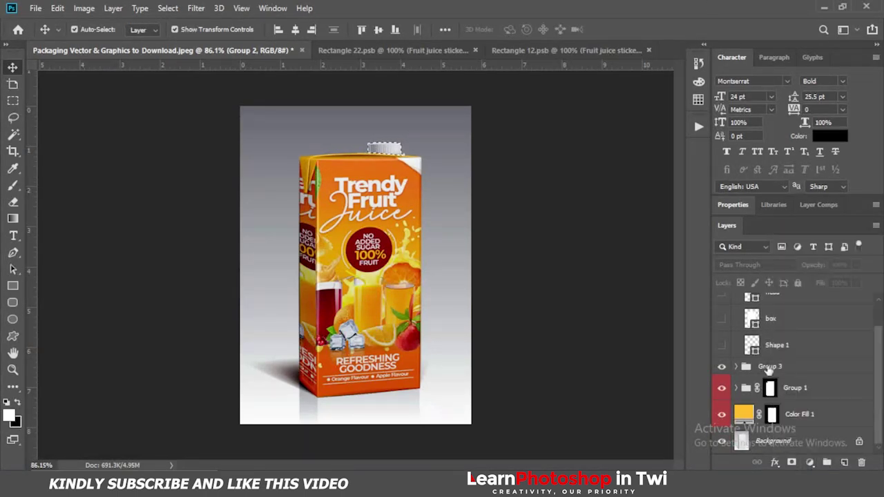
left_click(772, 443)
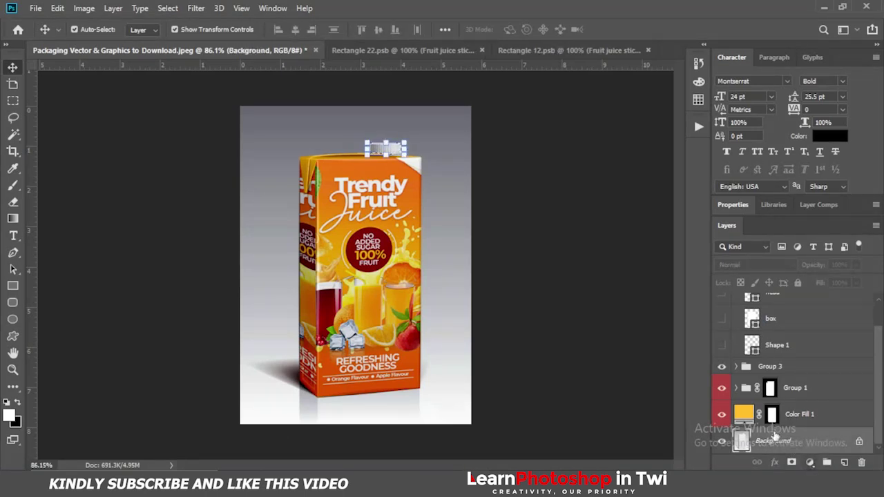
Add a solid colour fill above the Background for the selected cap, using green 5e9c00 sampled from the carton artwork.
left_click(810, 462)
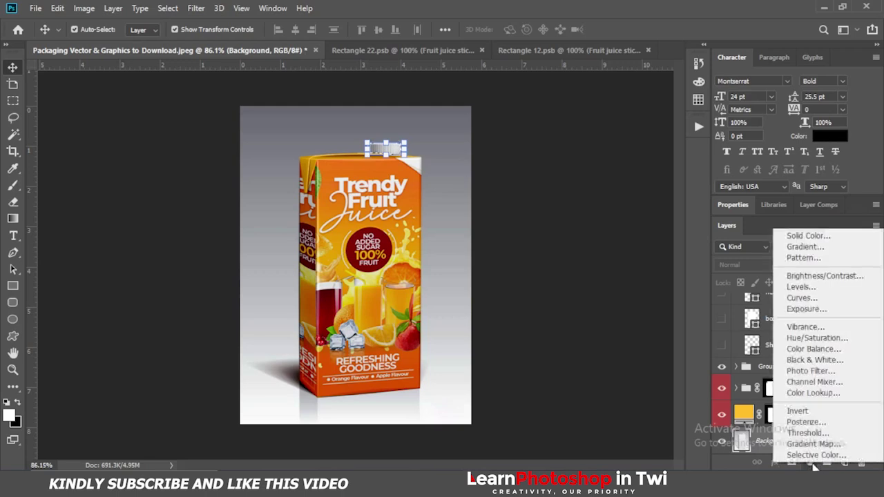
left_click(807, 236)
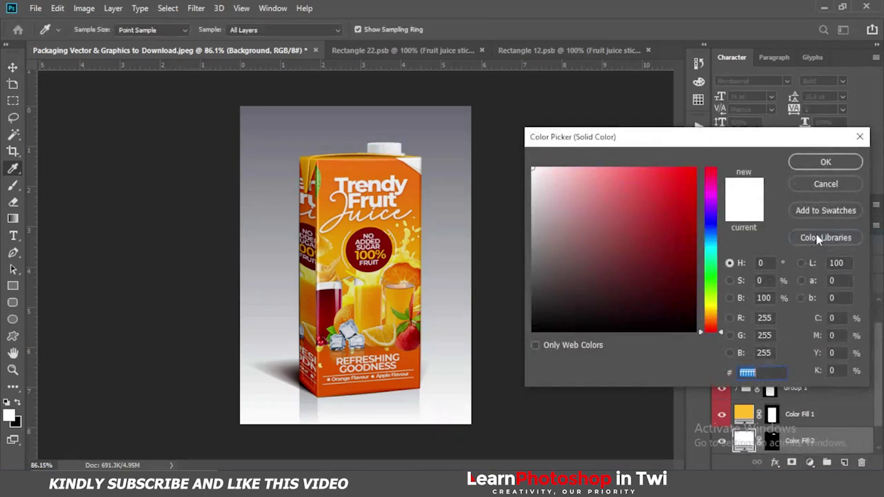
left_click_drag(567, 237, 509, 395)
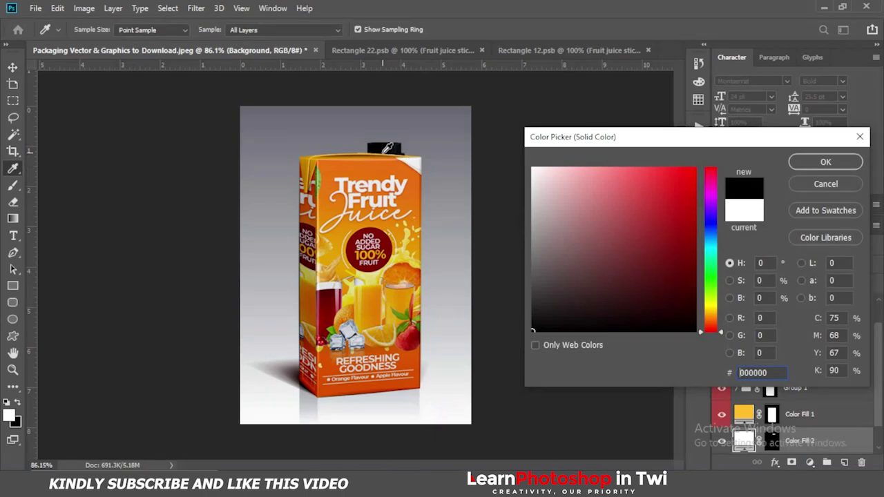
left_click(406, 315)
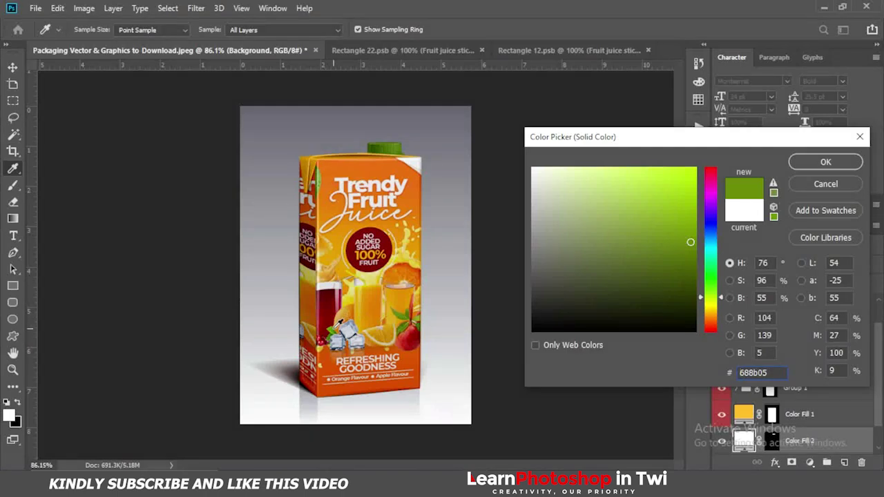
left_click(333, 328)
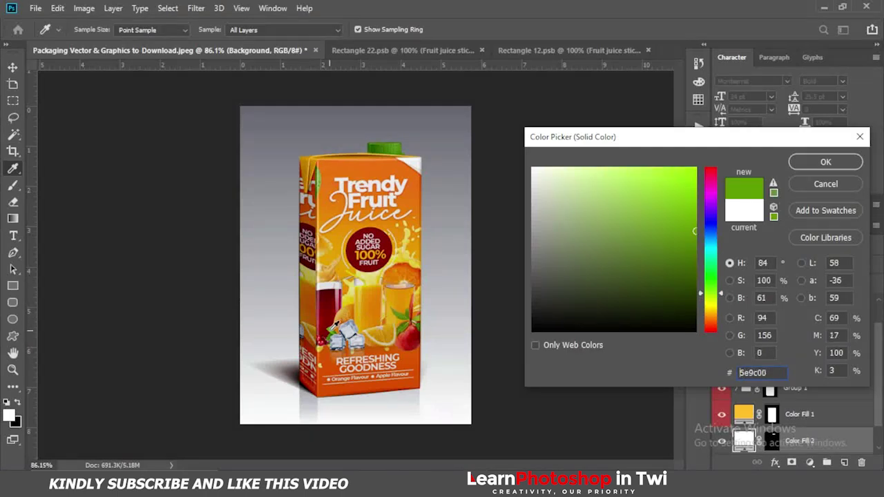
left_click(823, 163)
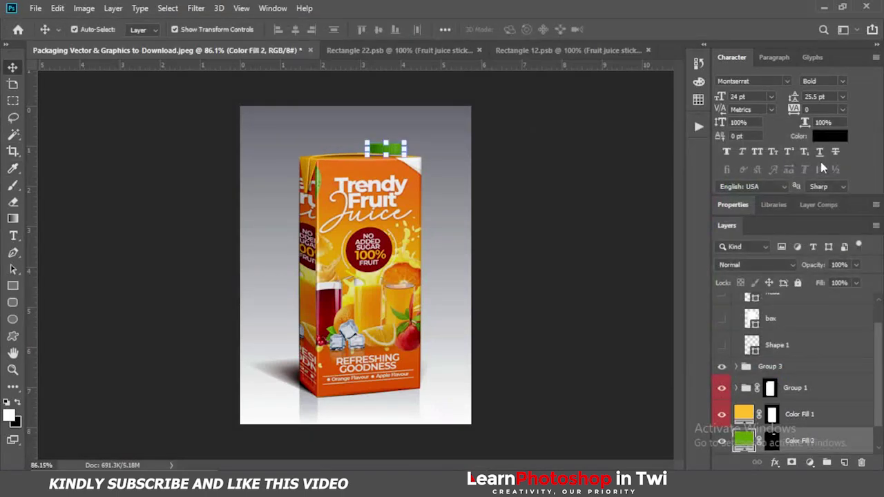
left_click(591, 268)
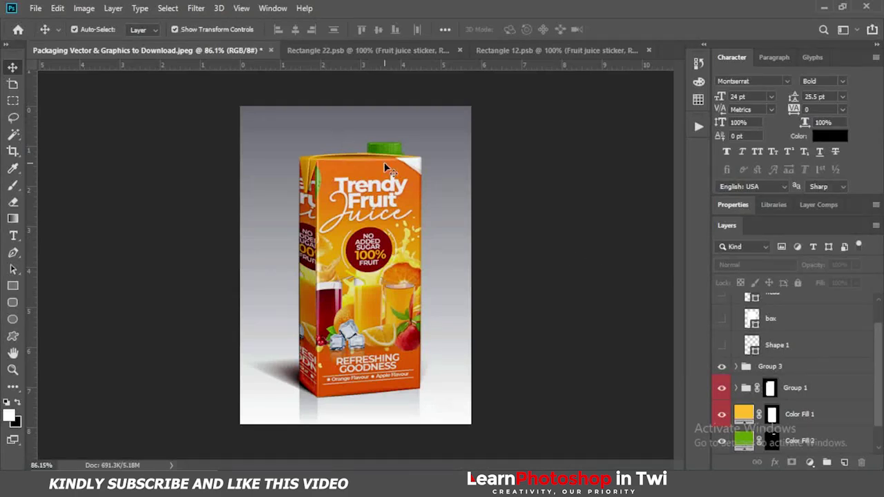
Examine the recoloured cap up close and the carton mockup as a whole.
scroll(419, 145, "up", 5)
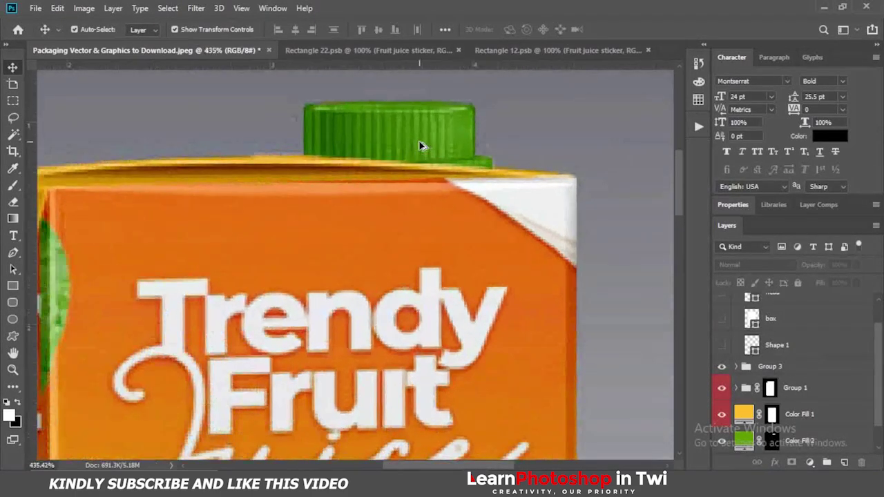
scroll(420, 145, "down", 6)
scroll(371, 217, "up", 2)
scroll(372, 217, "down", 3)
scroll(372, 217, "up", 2)
scroll(371, 217, "down", 1)
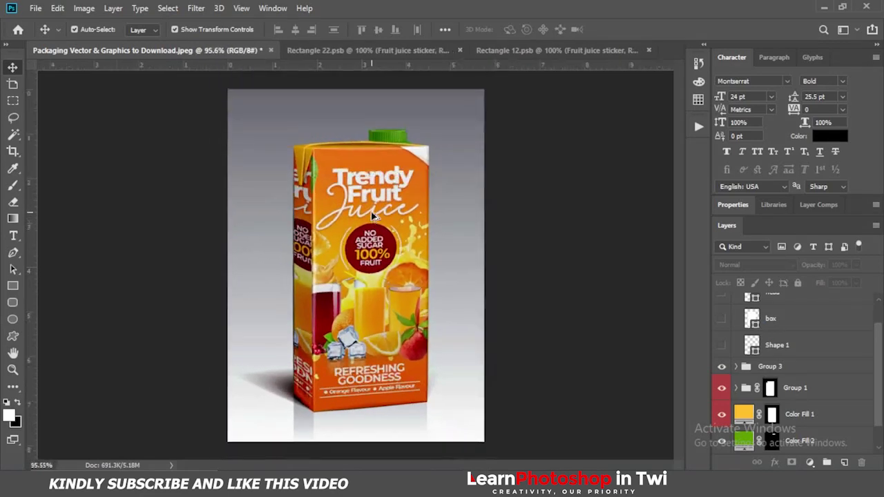
scroll(372, 217, "down", 1)
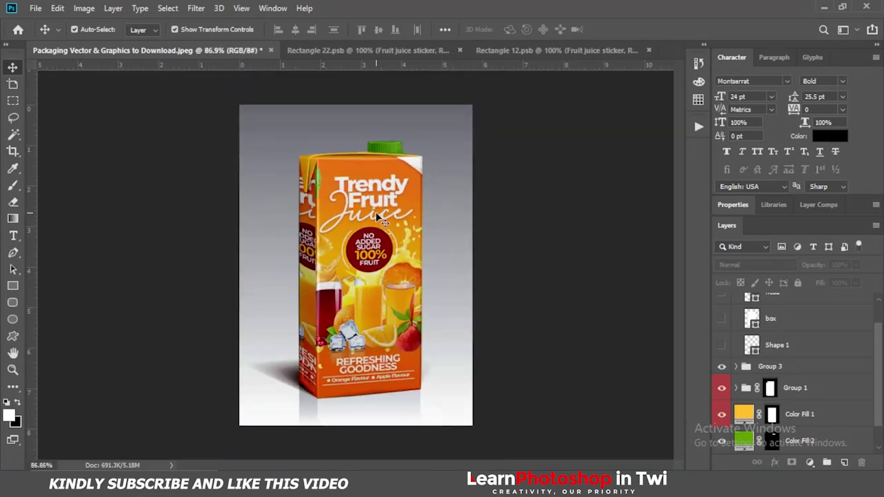